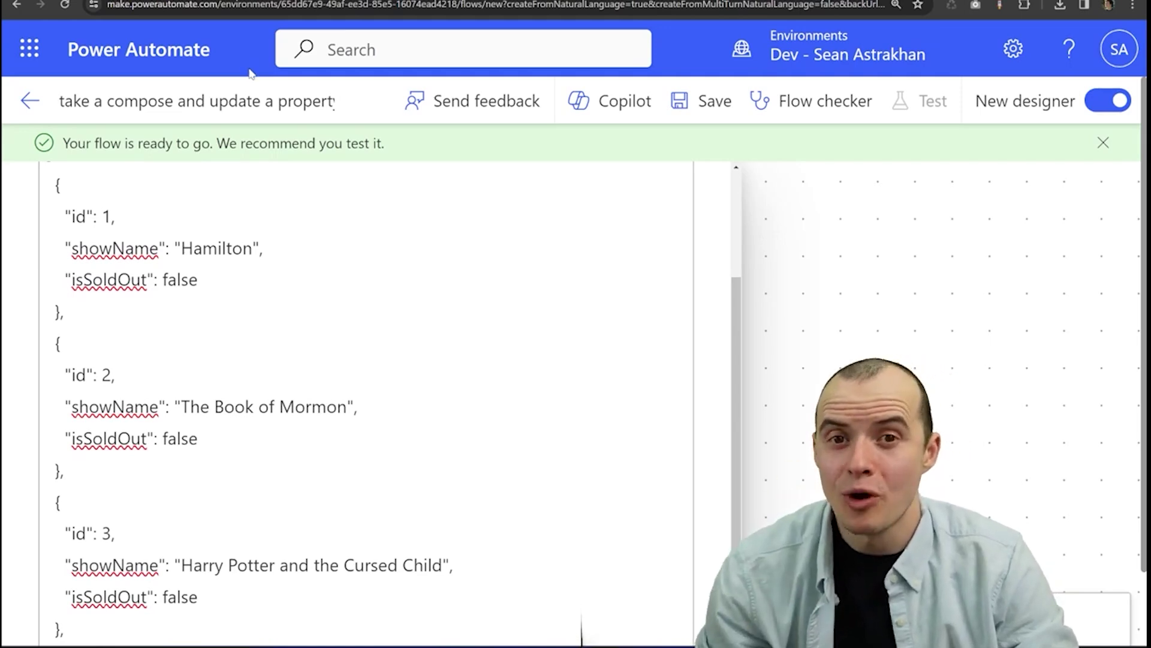
- Edit the show list JSON: add ticketsSold 5000 to Hamilton and set The Book of Mormon's isSoldOut to true
left_click(167, 437)
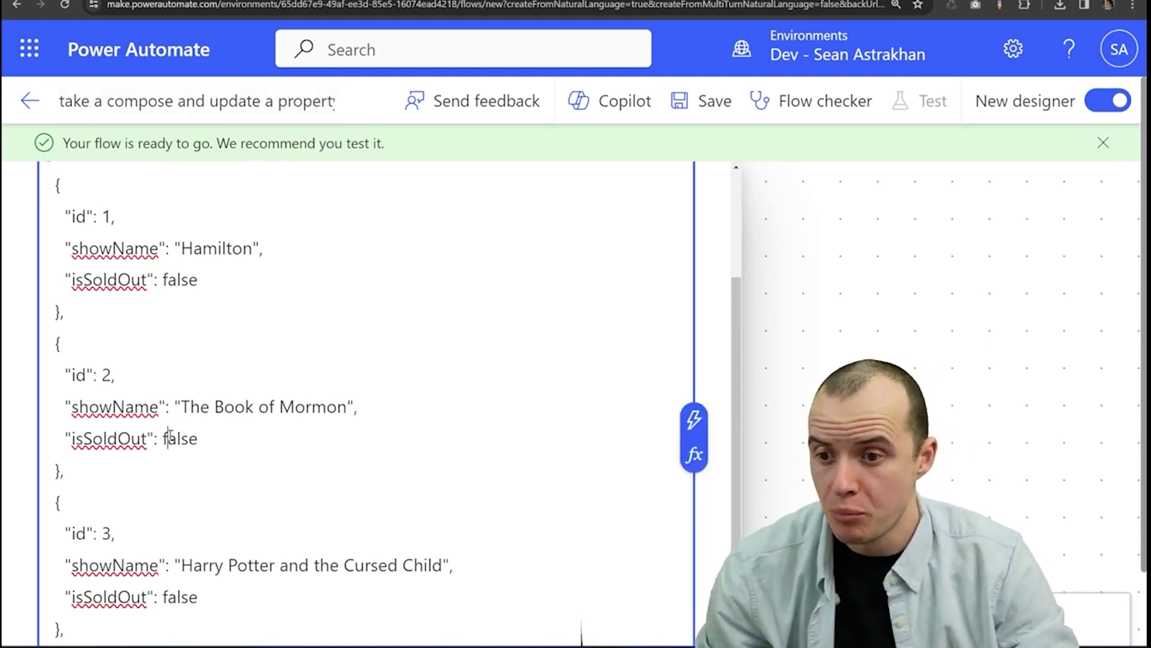
double_click(171, 438)
type("tru")
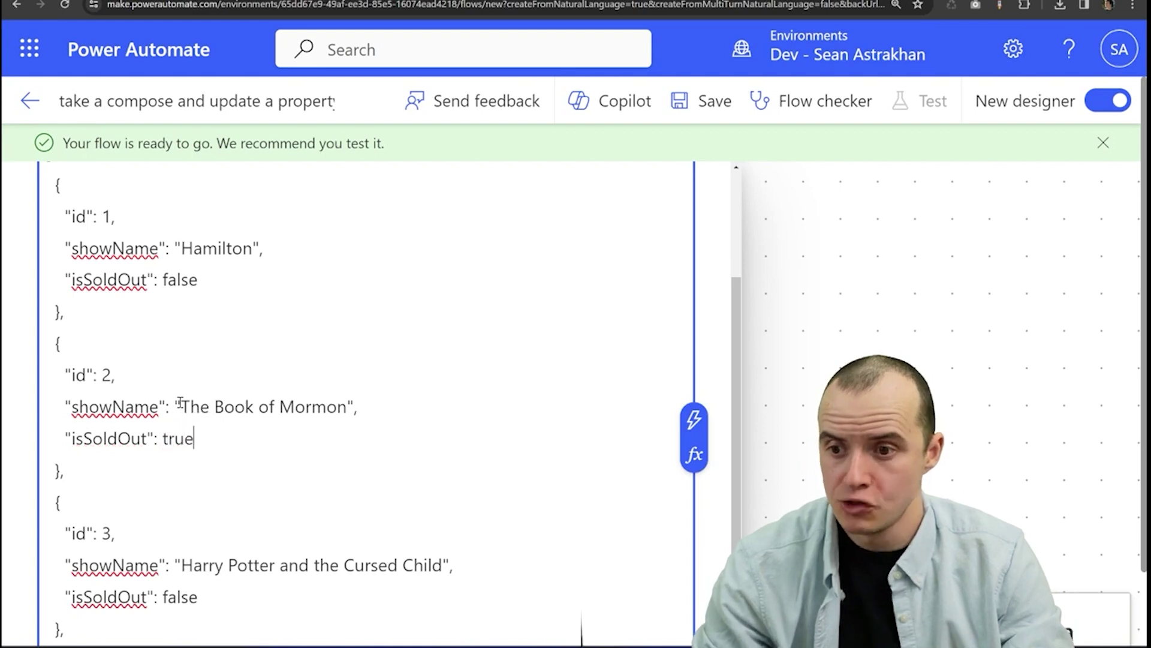
left_click(260, 234)
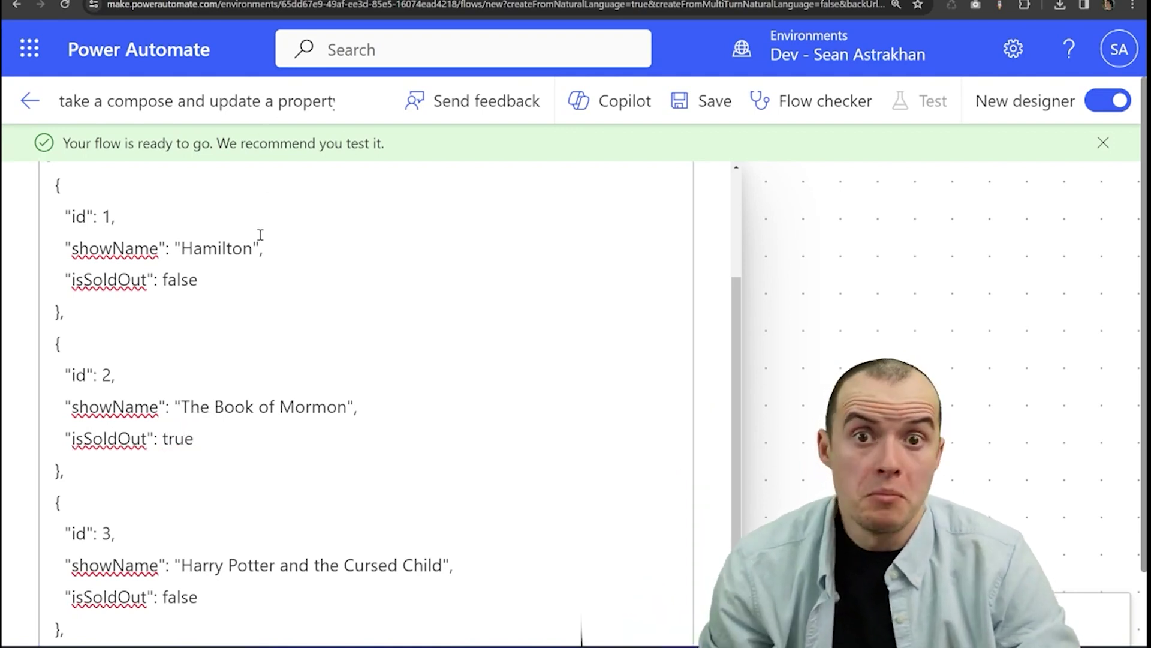
left_click(241, 276)
type(",")
key("Return")
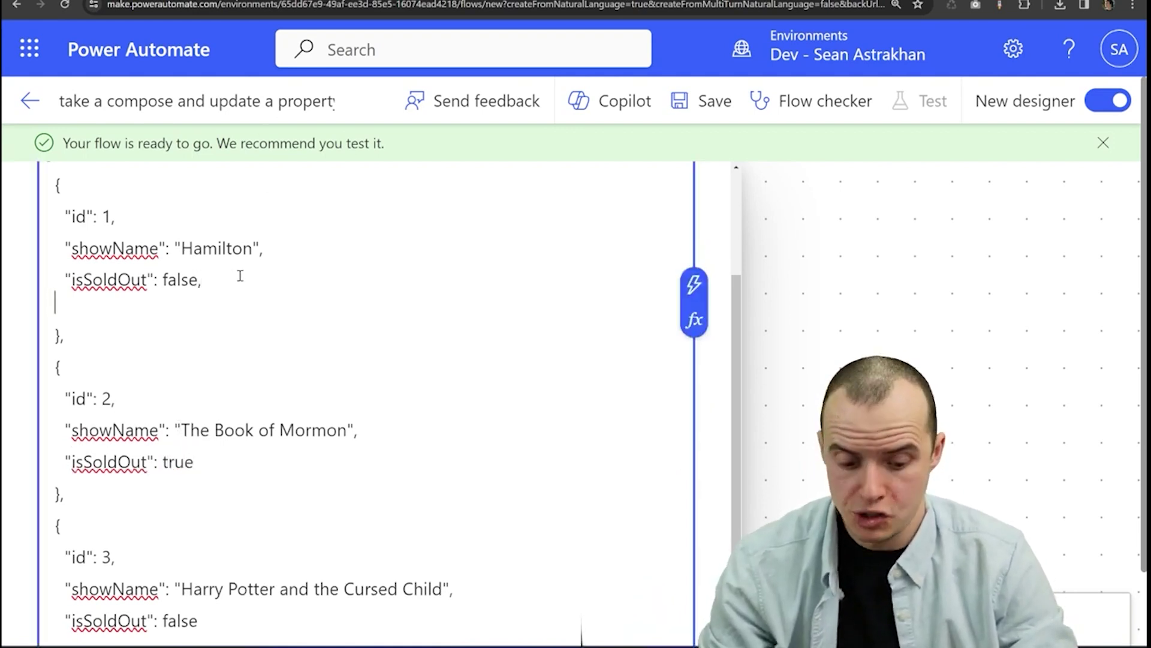
type("\"ticketsSold\": 5000")
left_click(210, 304)
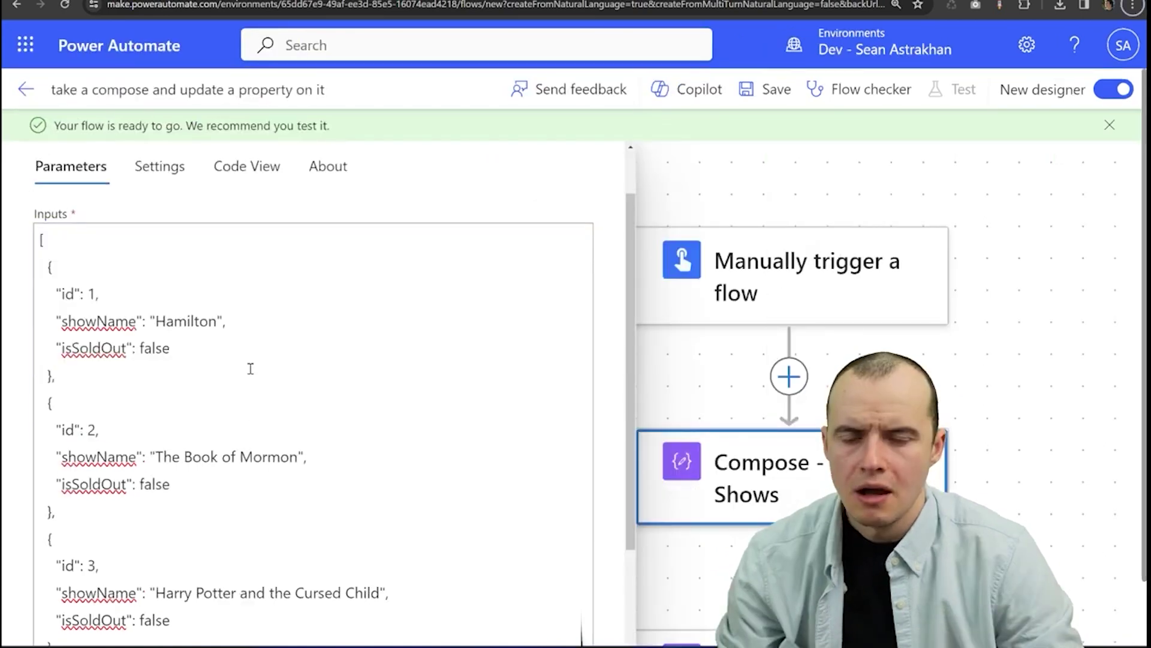
double_click(156, 486)
type("tru")
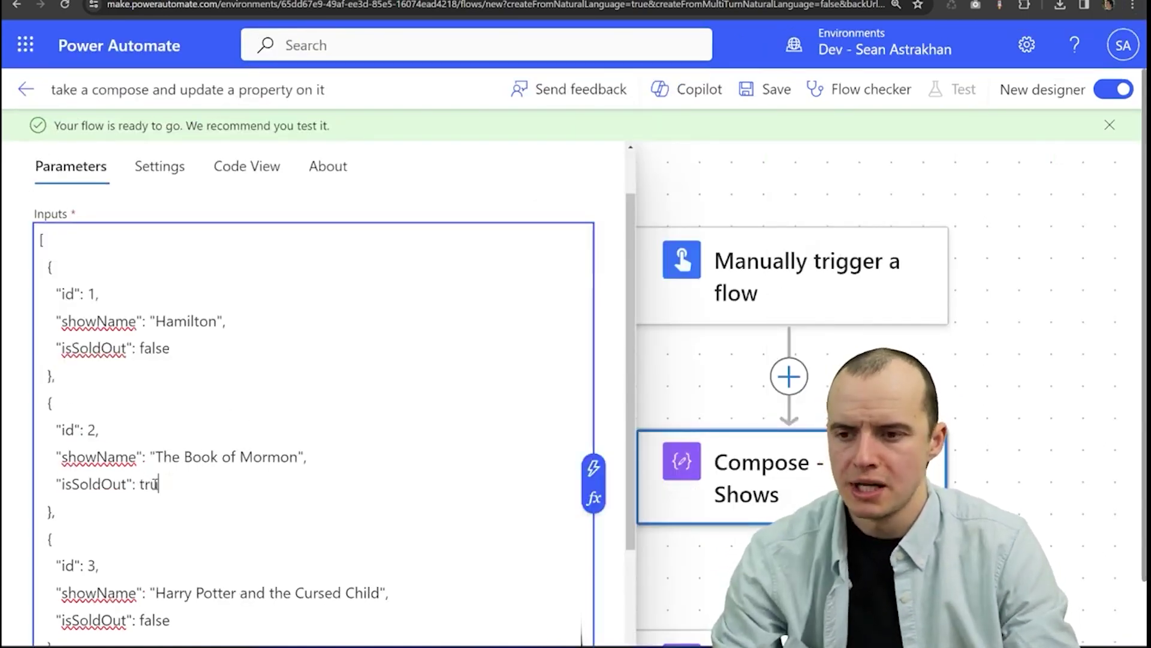
type("e")
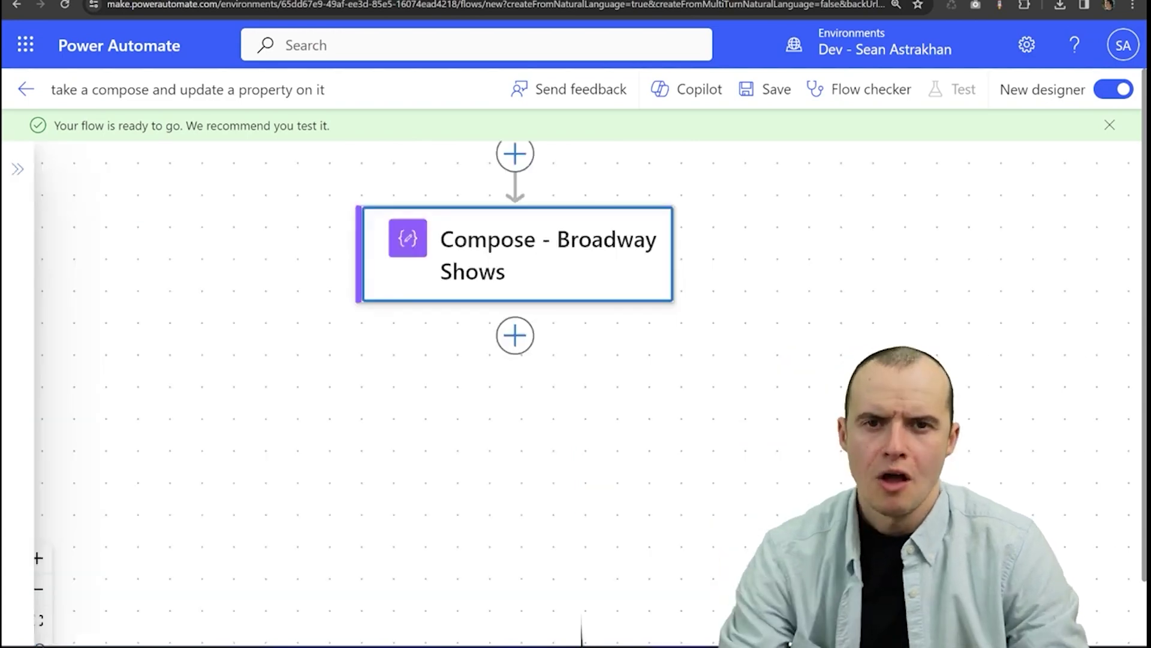
- Insert a Data Operation Select action below the Broadway Shows compose
left_click(515, 335)
left_click(510, 380)
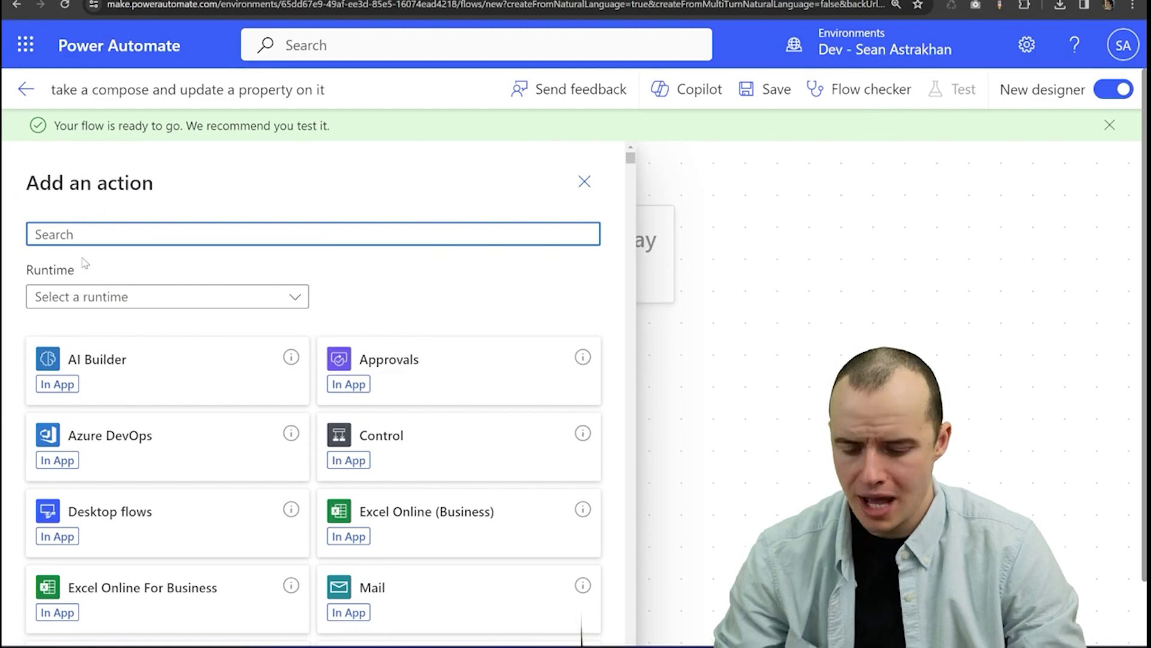
type("select")
key("ctrl+plus")
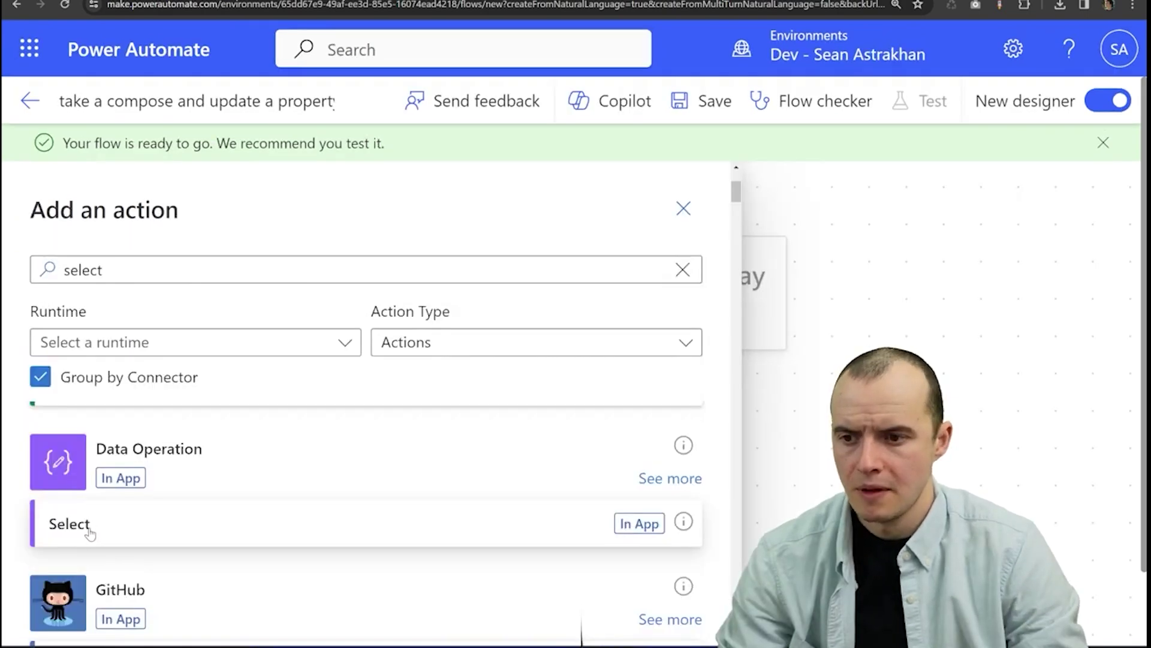
left_click(90, 532)
- Set the Select's From field to the compose Outputs dynamic content
left_click(119, 357)
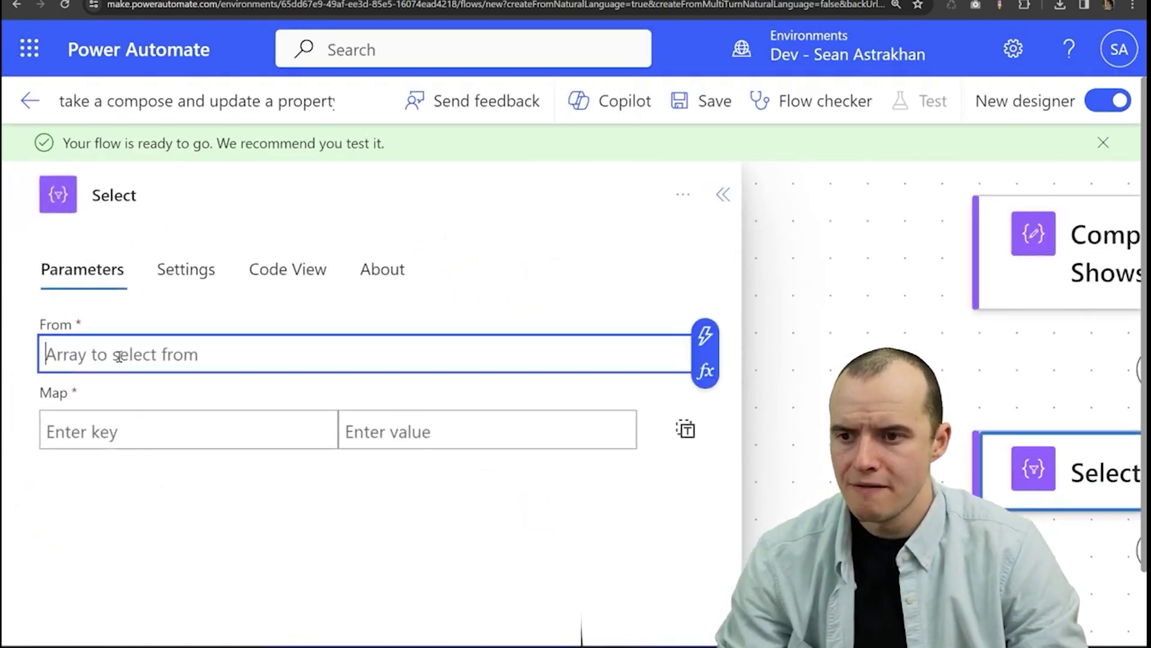
left_click(703, 334)
left_click(418, 280)
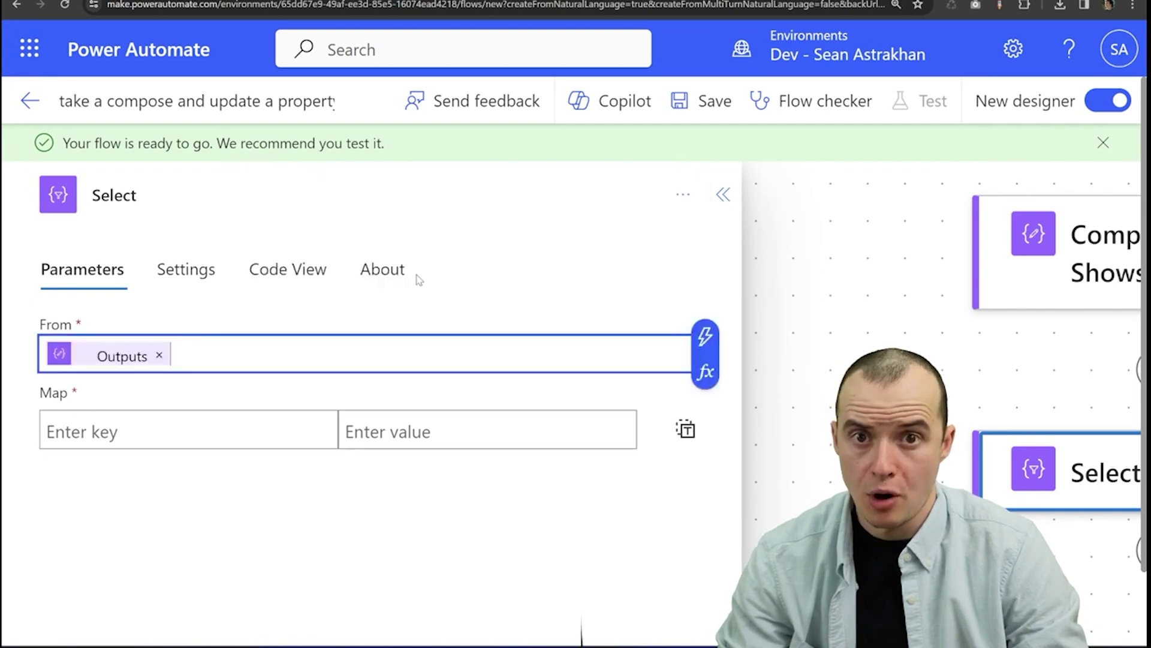
left_click(240, 427)
key("ctrl+minus")
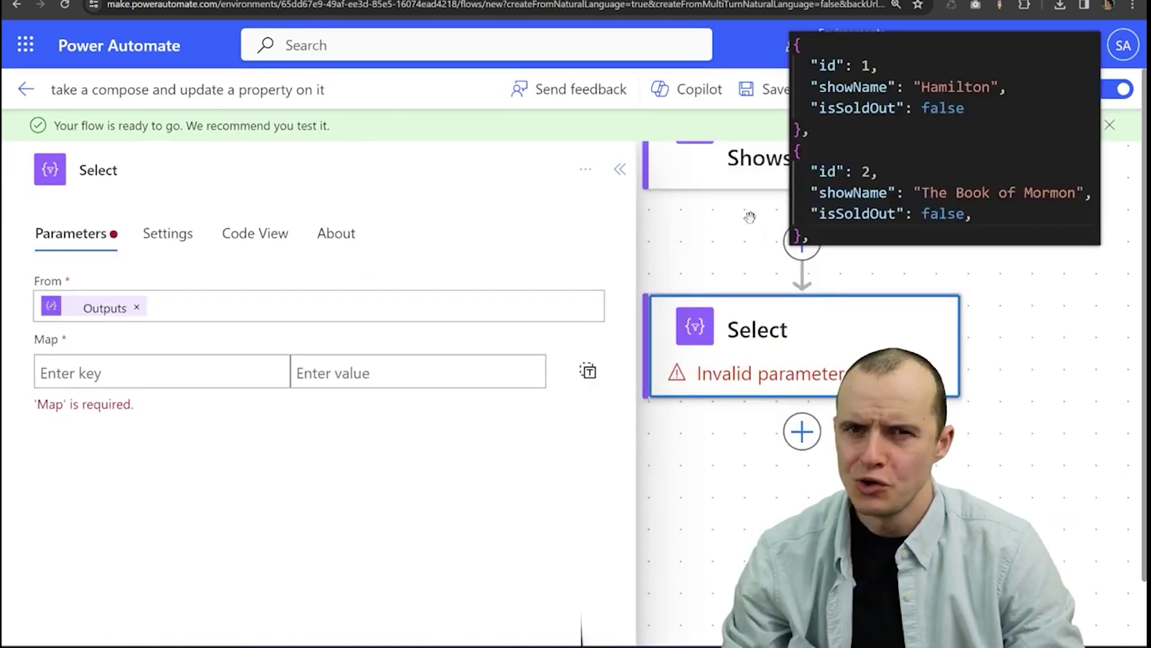
- Add map key 'id' with the expression item()['id']
left_click(107, 371)
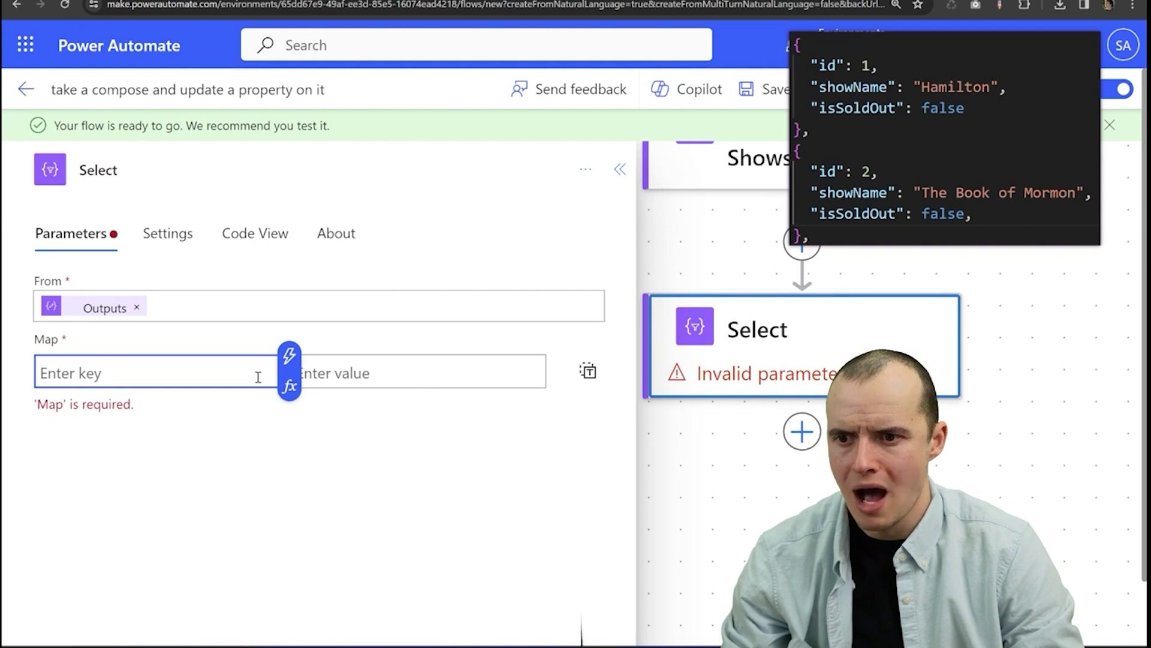
type("id")
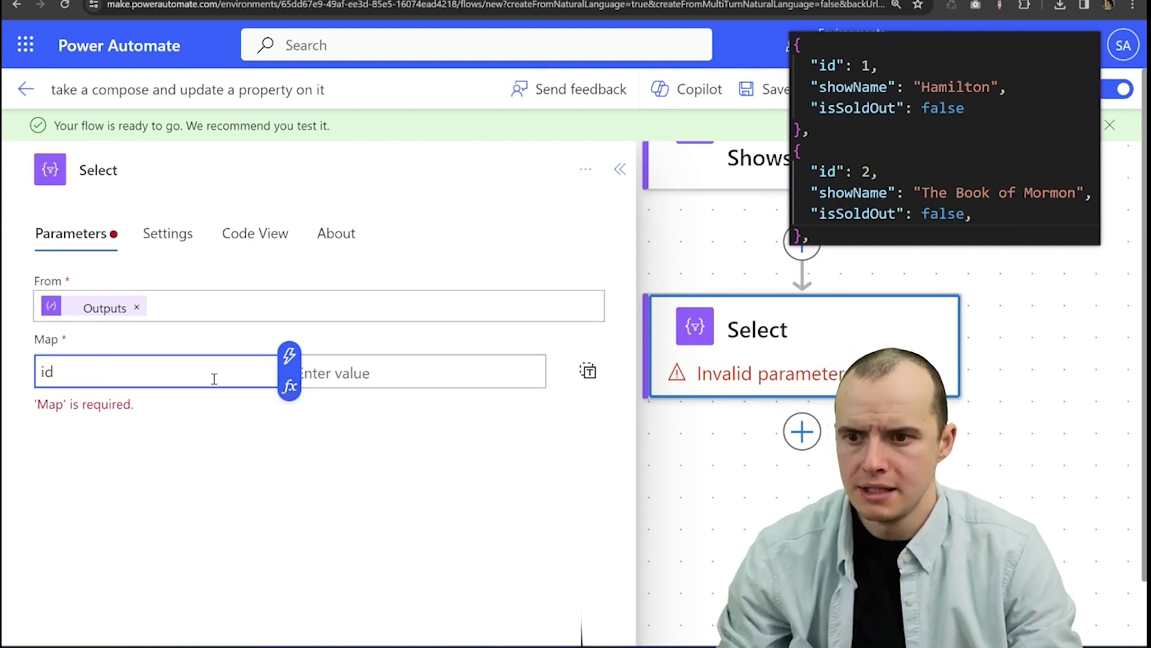
left_click(400, 377)
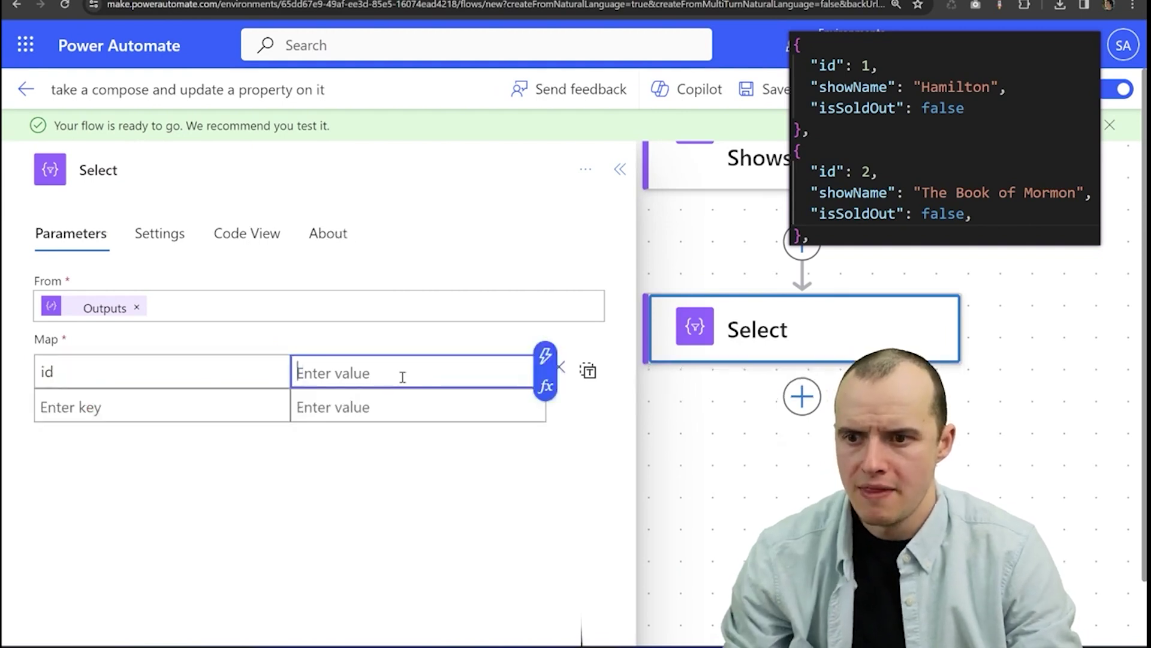
left_click(545, 385)
key("ctrl+minus")
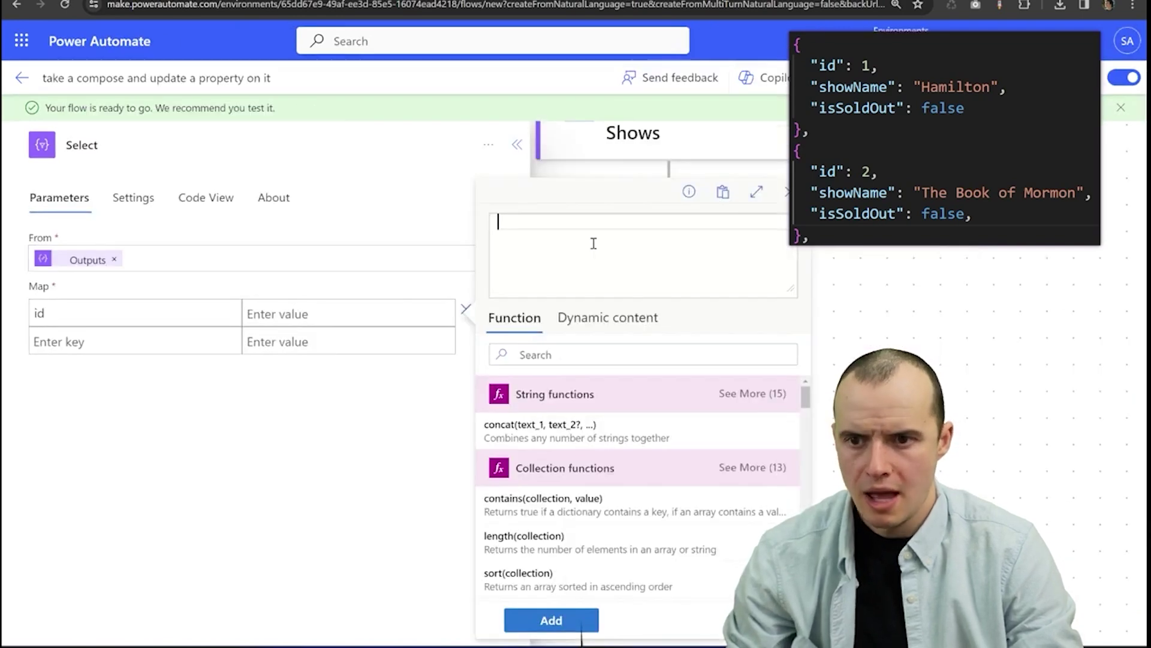
type("item")
type("['id']")
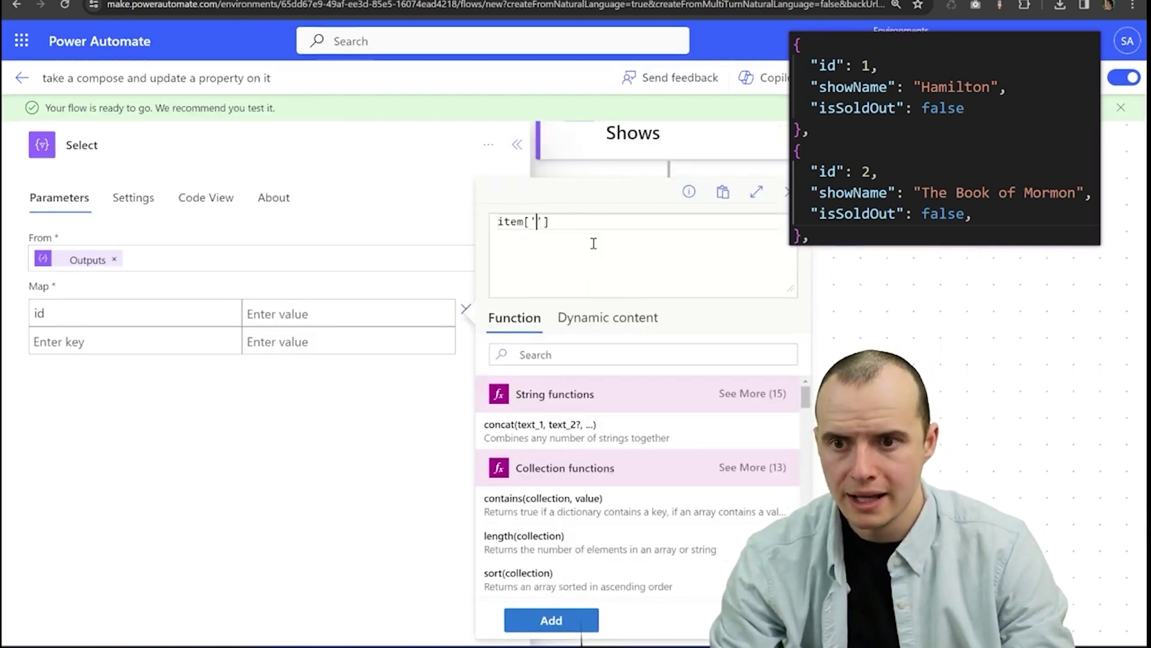
key("Left")
key("Left")
key("Left")
key("Left")
key("Left")
key("Left")
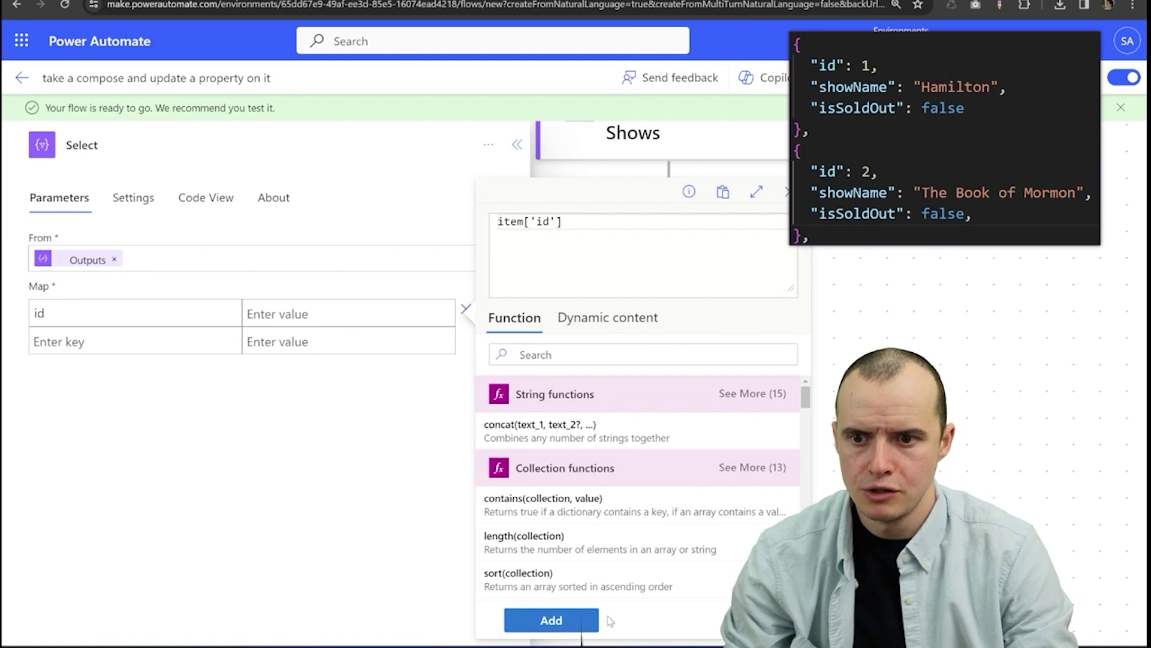
type("()")
left_click(551, 620)
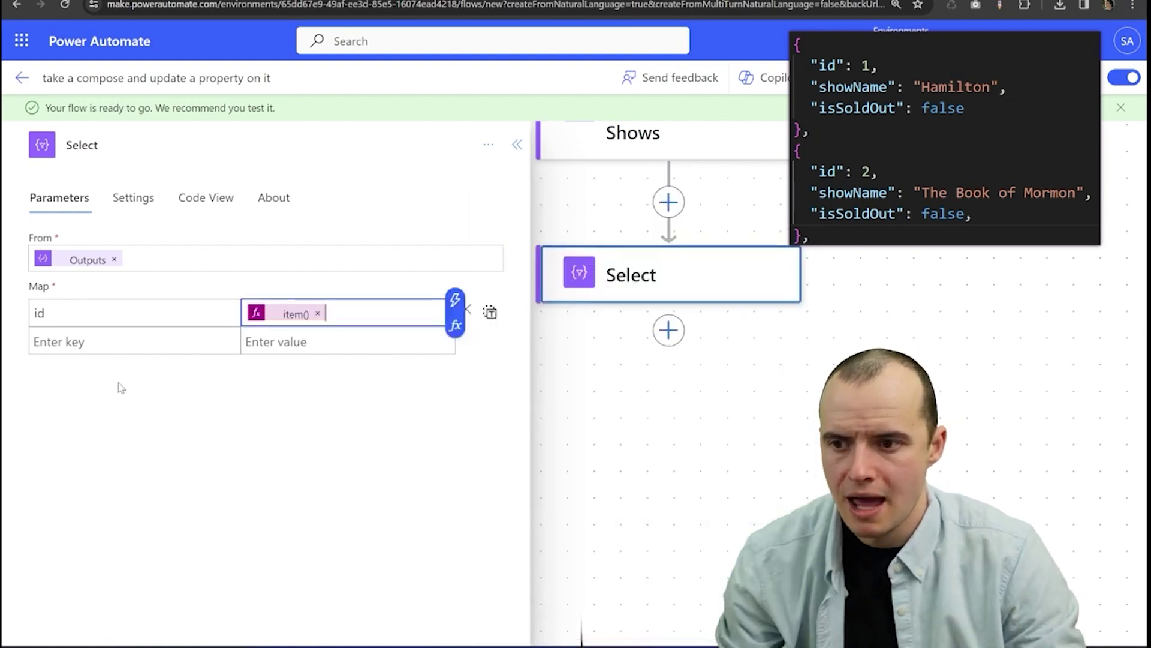
- Add map key 'showName' with the expression item()['showName']
left_click(105, 343)
type("showName")
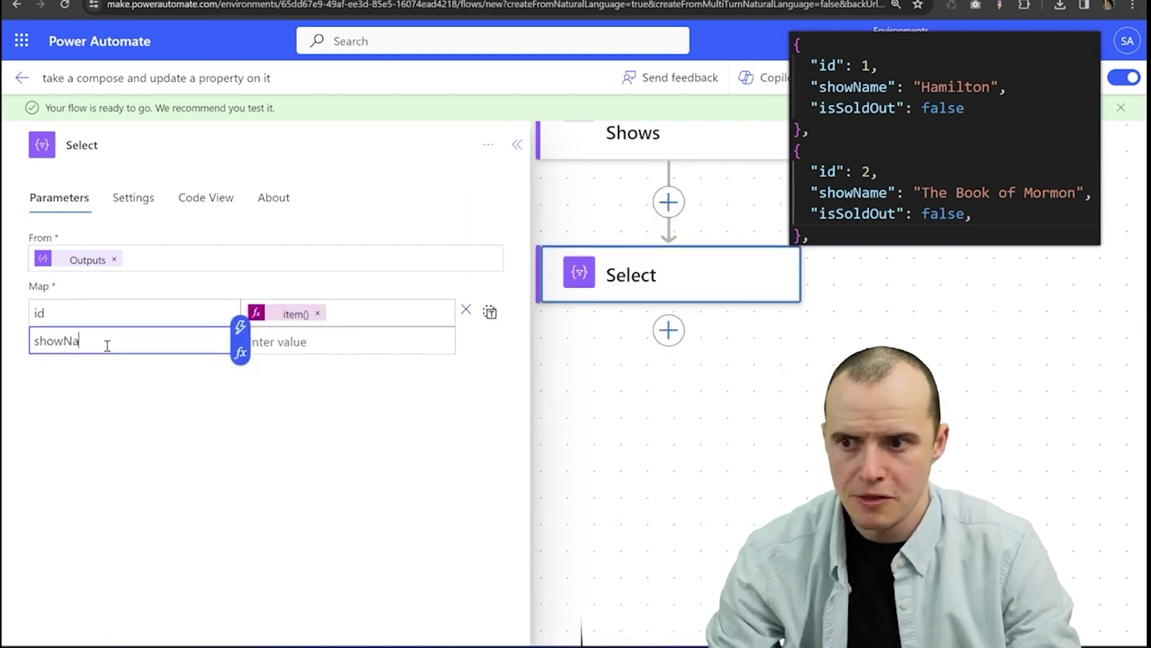
left_click(340, 346)
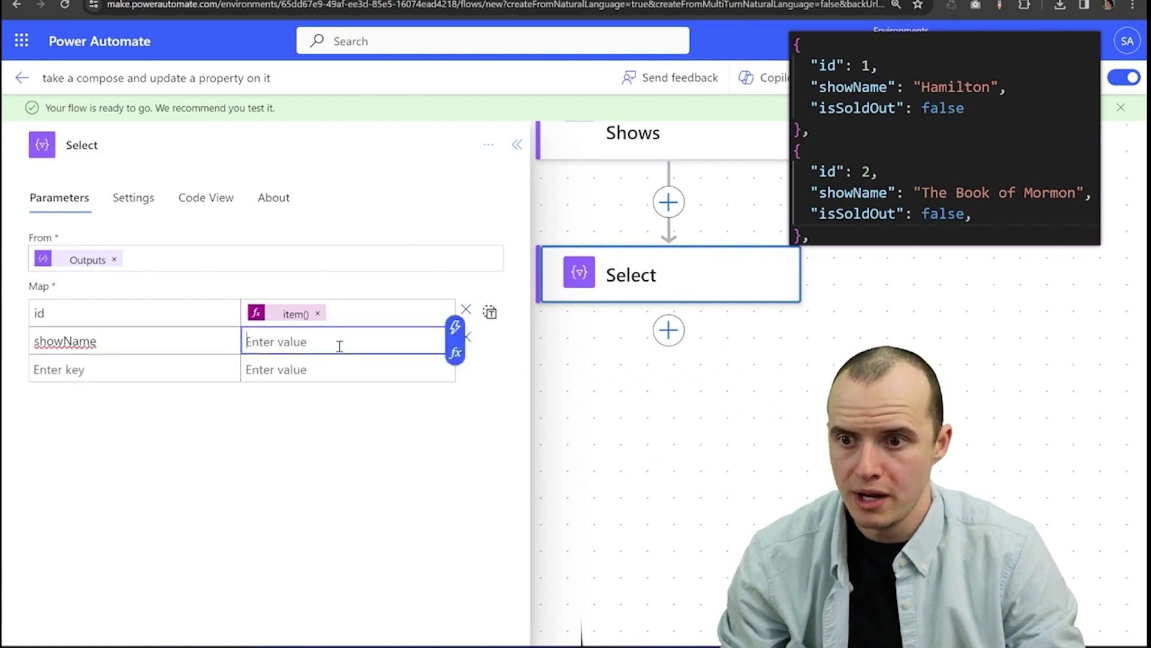
left_click(456, 353)
type("item()['showName']")
left_click(548, 619)
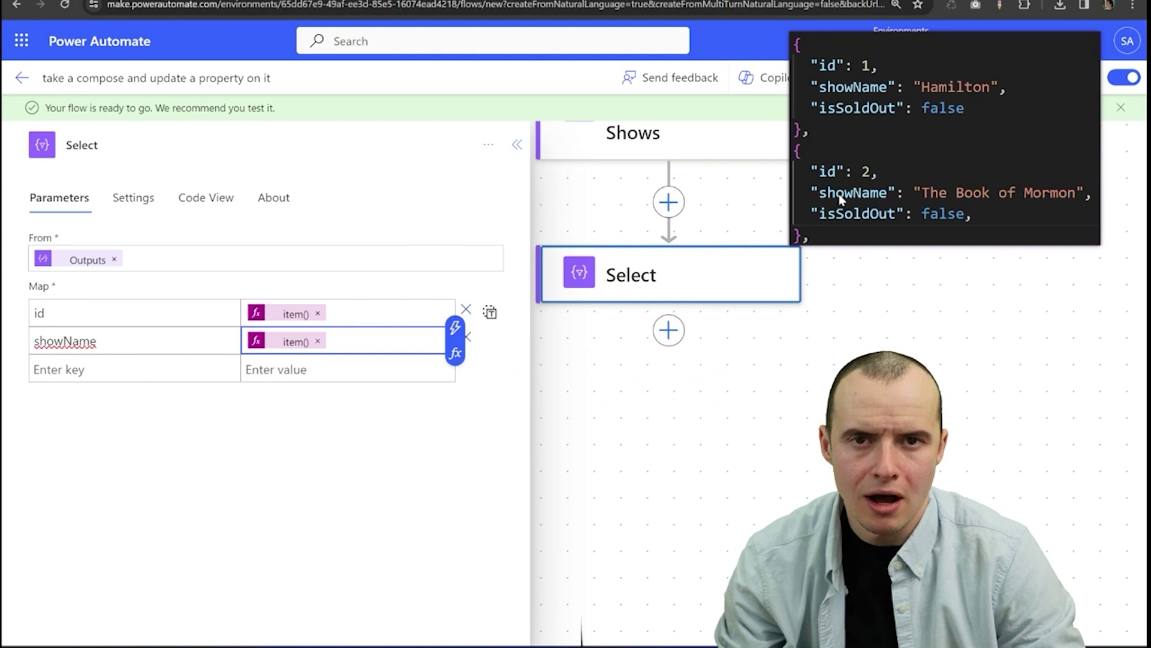
- Add map key 'isSoldOut' with an if(equals(...), true, false) expression matching The Book of Mormon
left_click(179, 364)
type("isSoldOut")
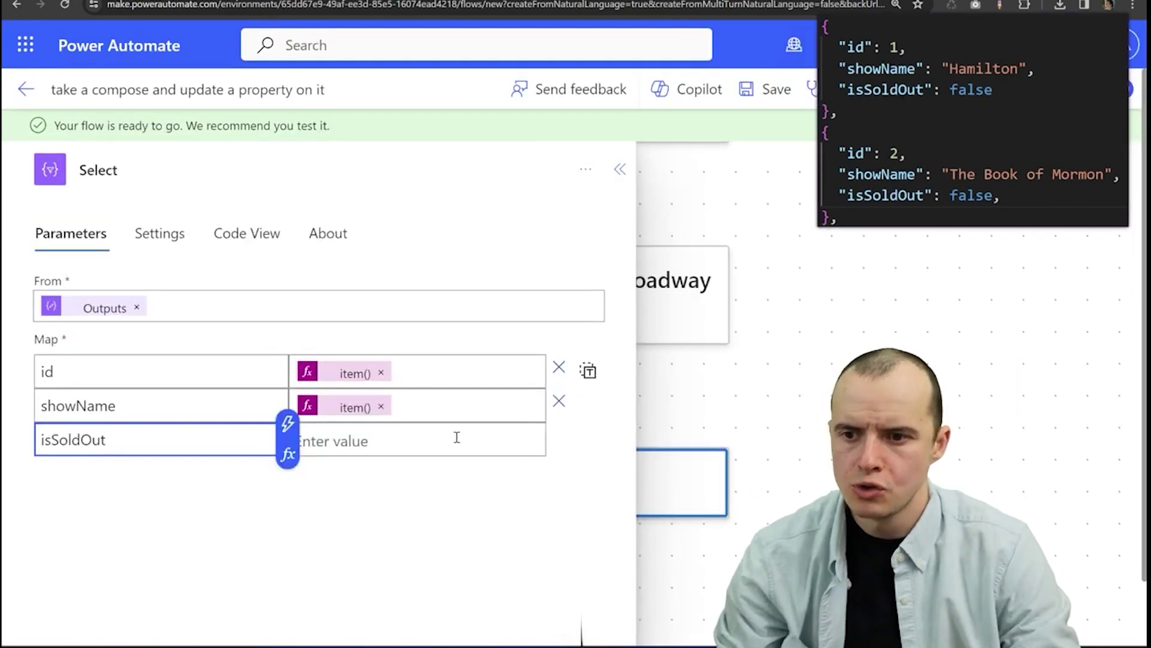
left_click(457, 437)
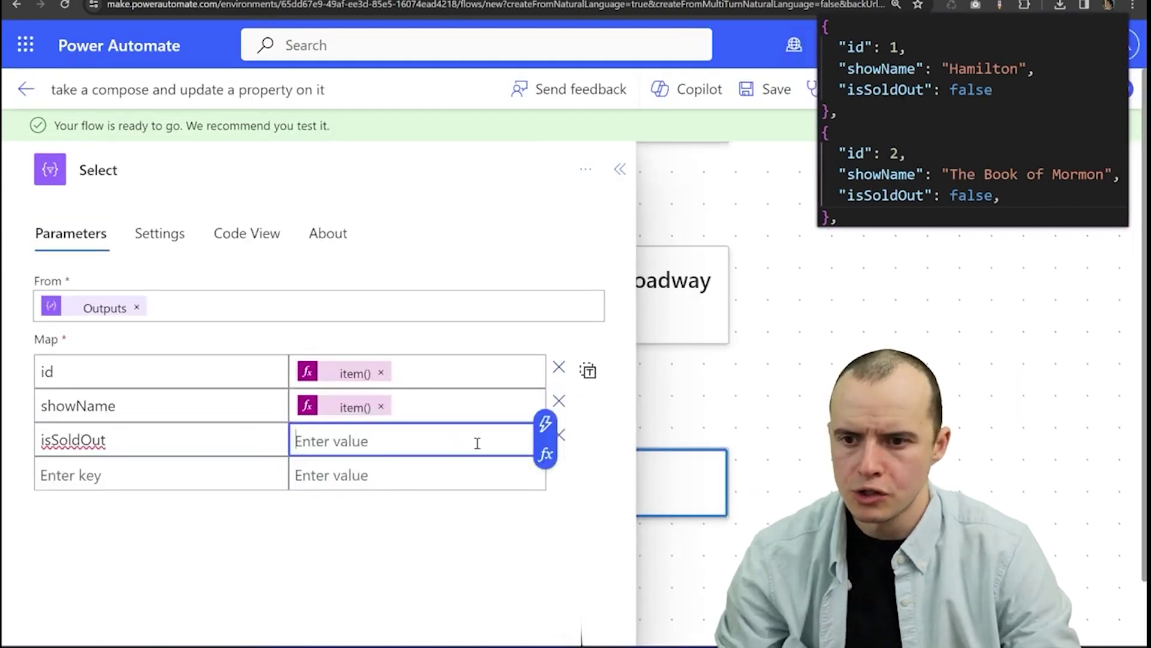
left_click(547, 454)
left_click(638, 205)
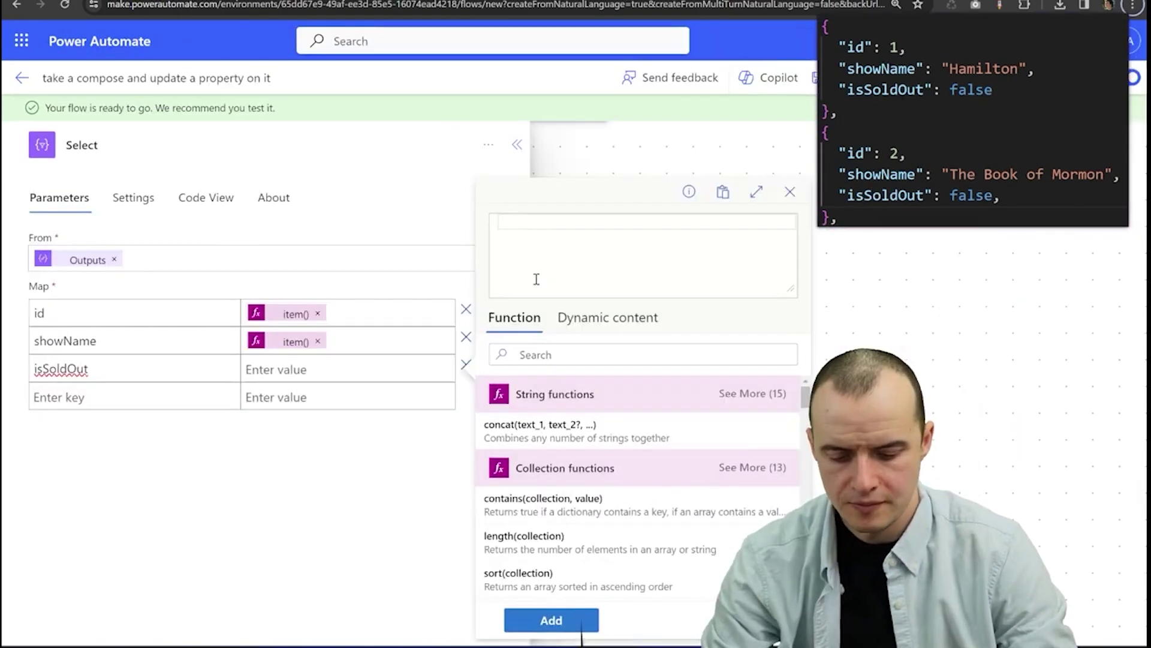
type("if(equals(item()?['showName'], 'The Book of Mormon'),")
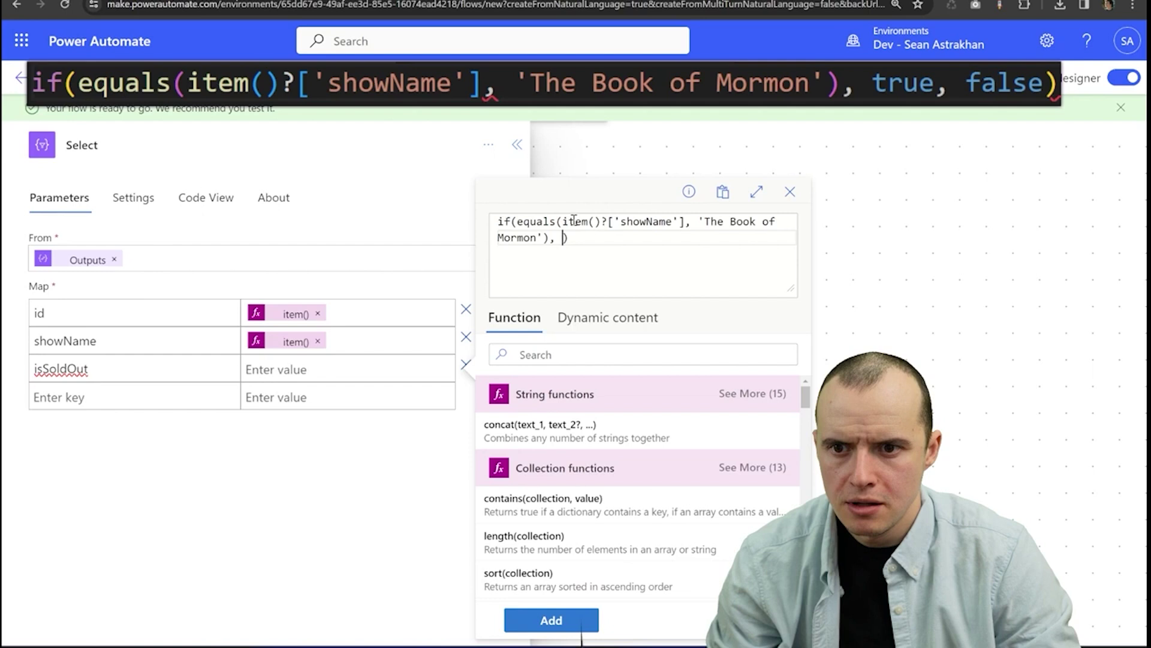
type("true, fa")
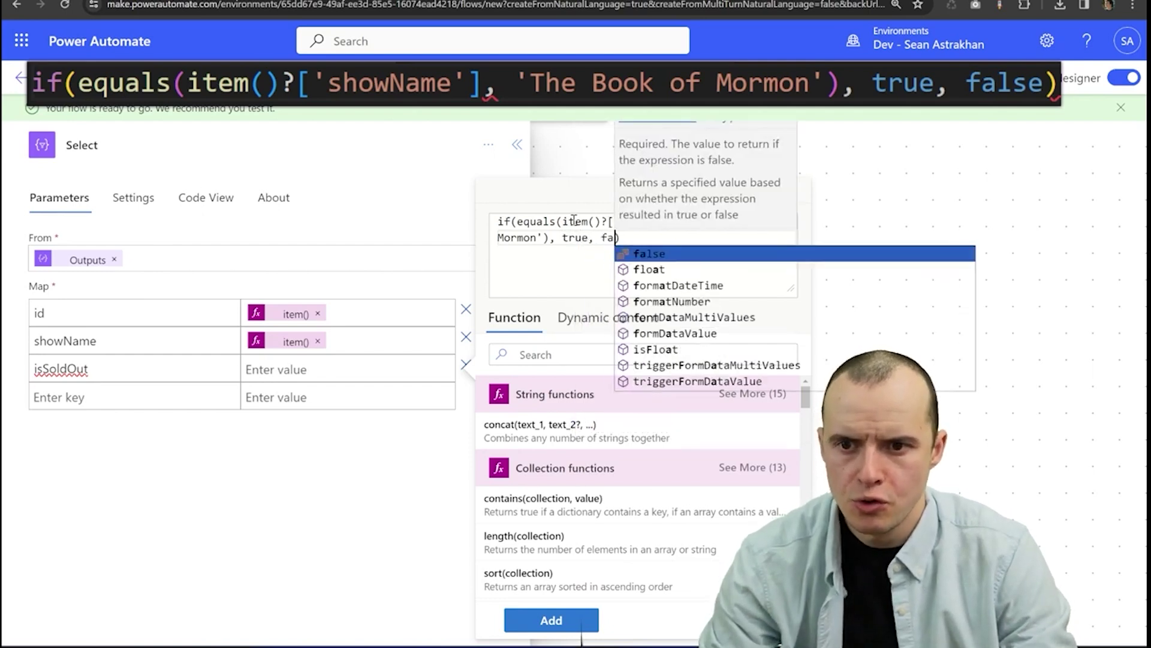
type("lse")
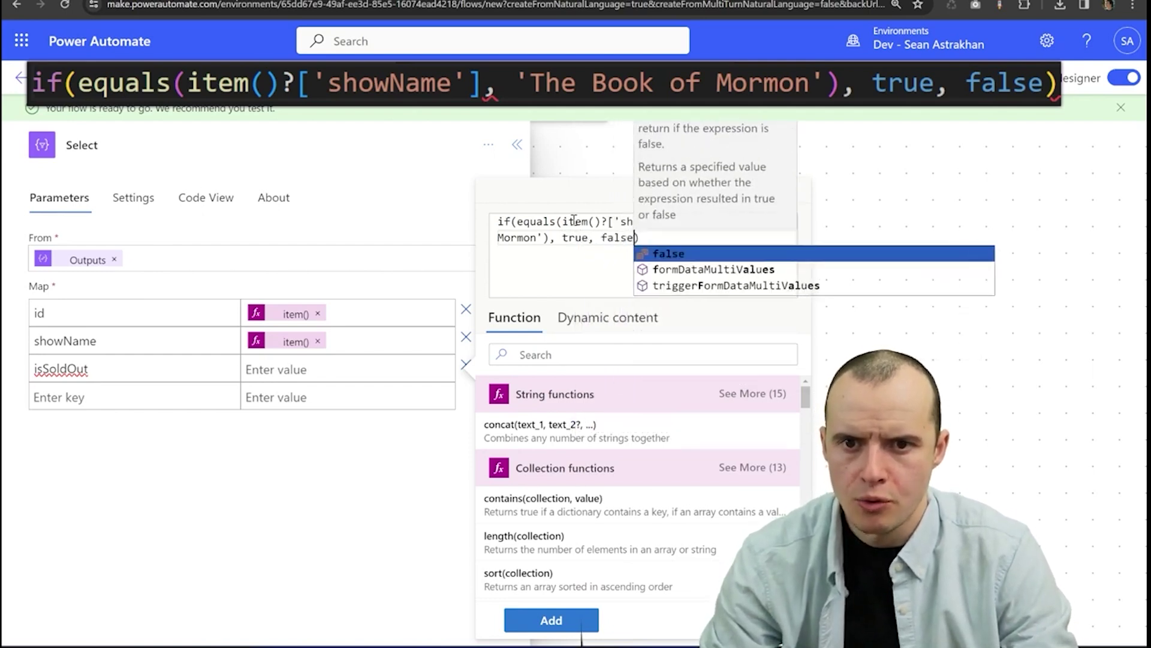
left_click(551, 617)
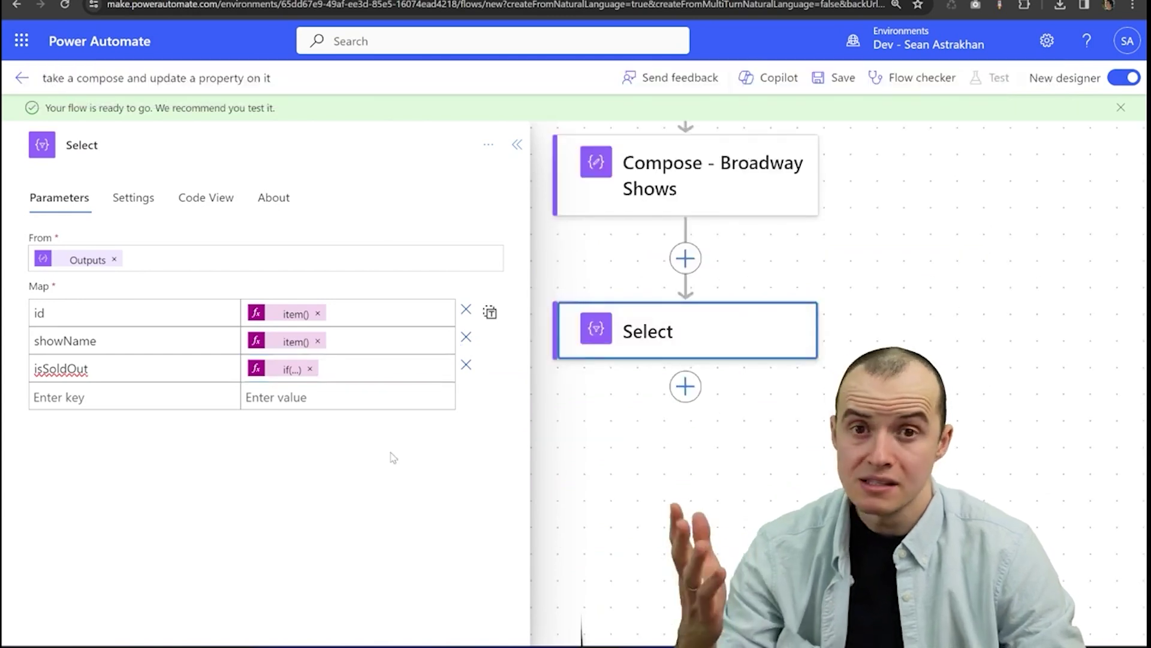
- Save the flow and check the Select run output showing The Book of Mormon's isSoldOut True
key("ctrl+s")
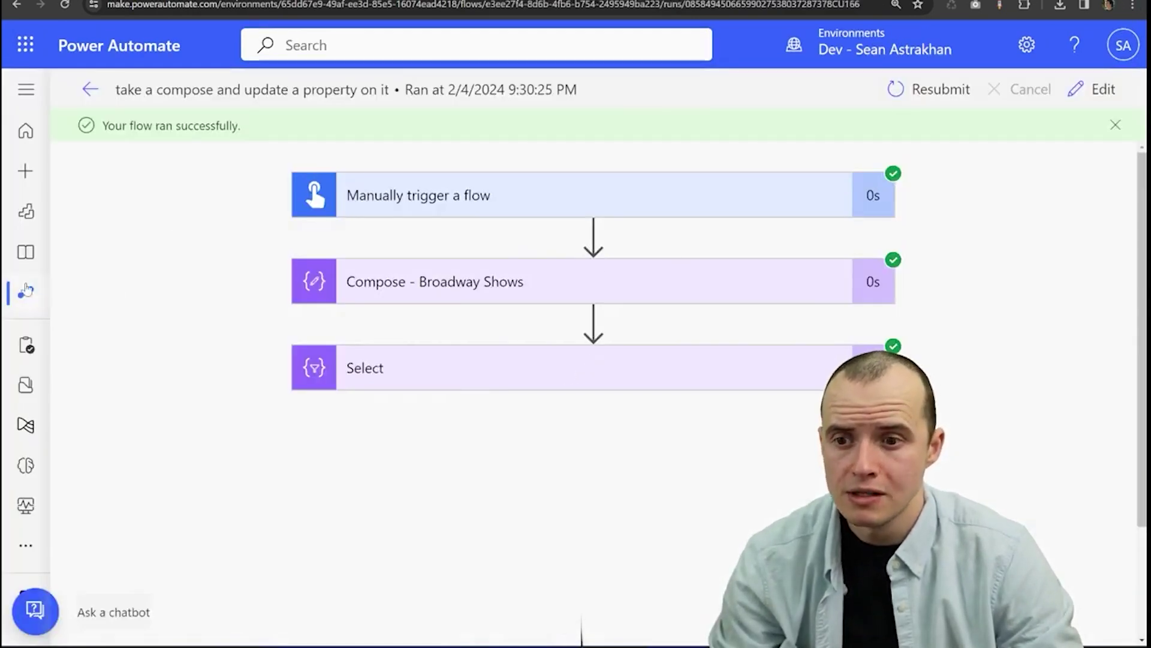
left_click(584, 367)
scroll(584, 369, "down", 3)
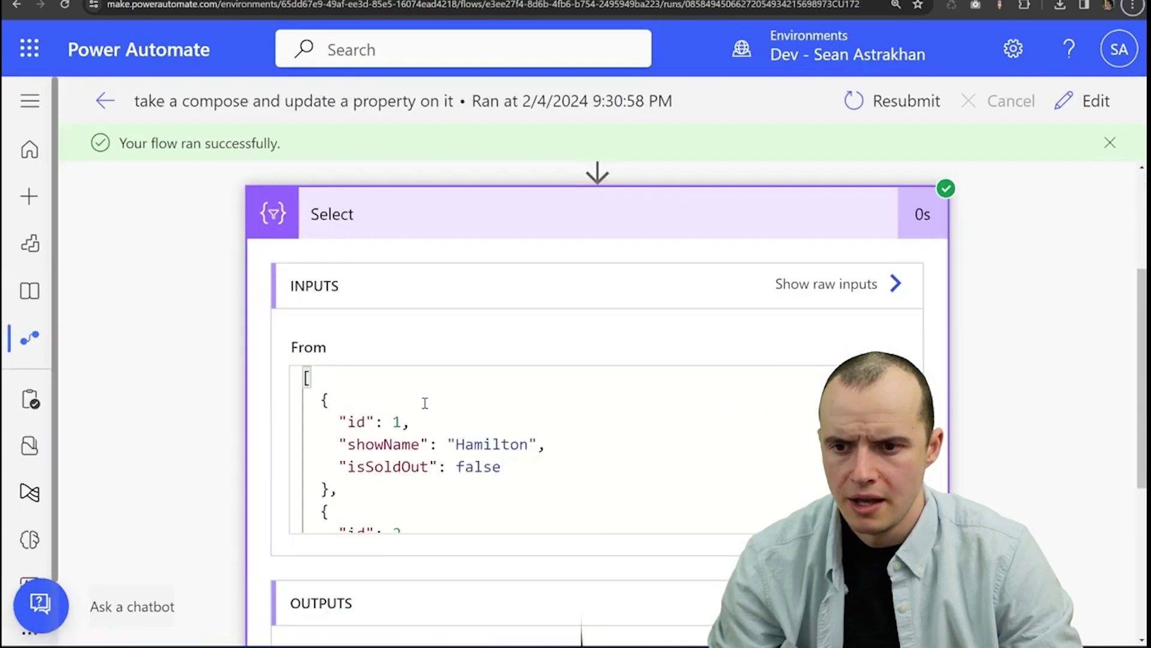
scroll(425, 402, "down", 4)
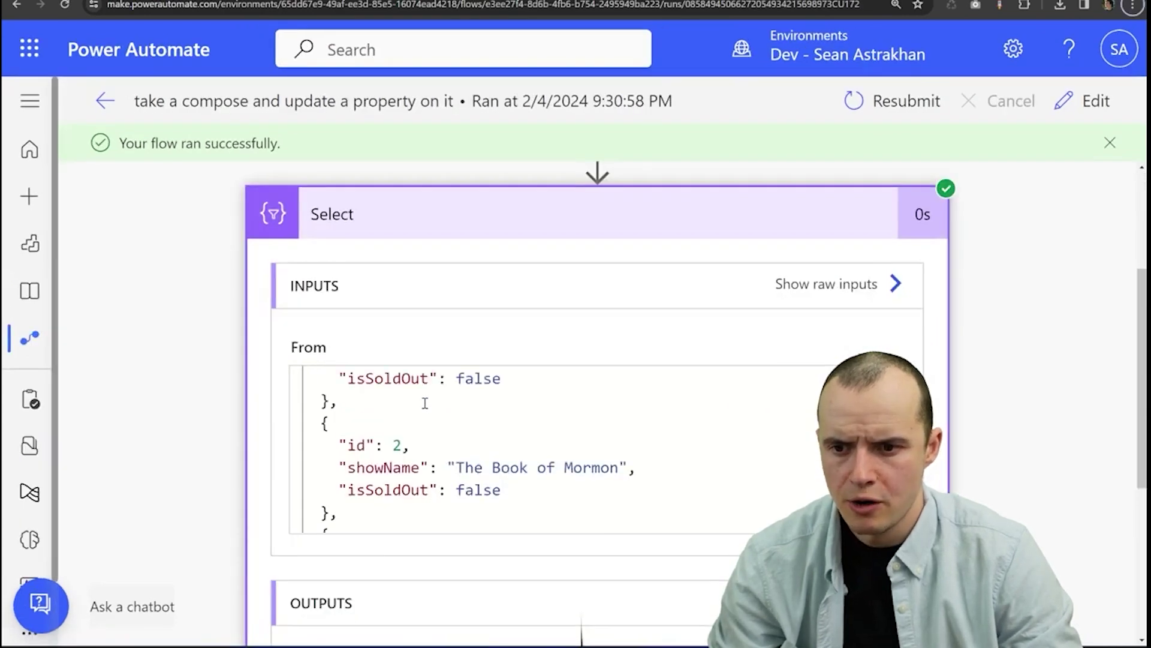
scroll(213, 437, "down", 5)
scroll(387, 460, "down", 2)
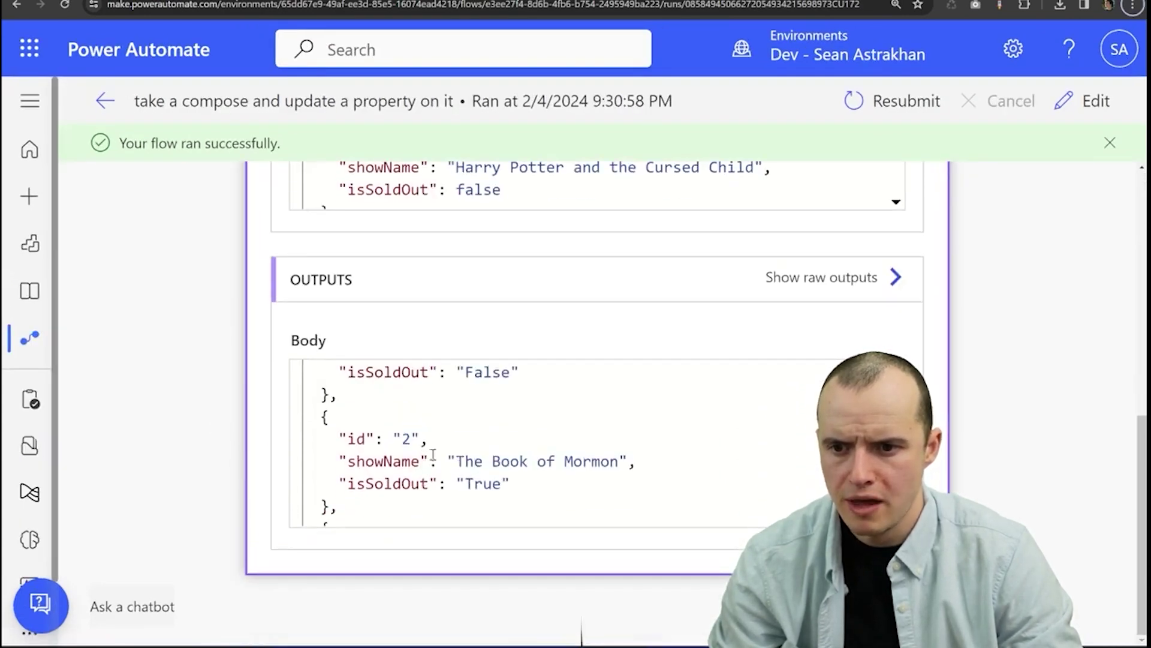
triple_click(481, 468)
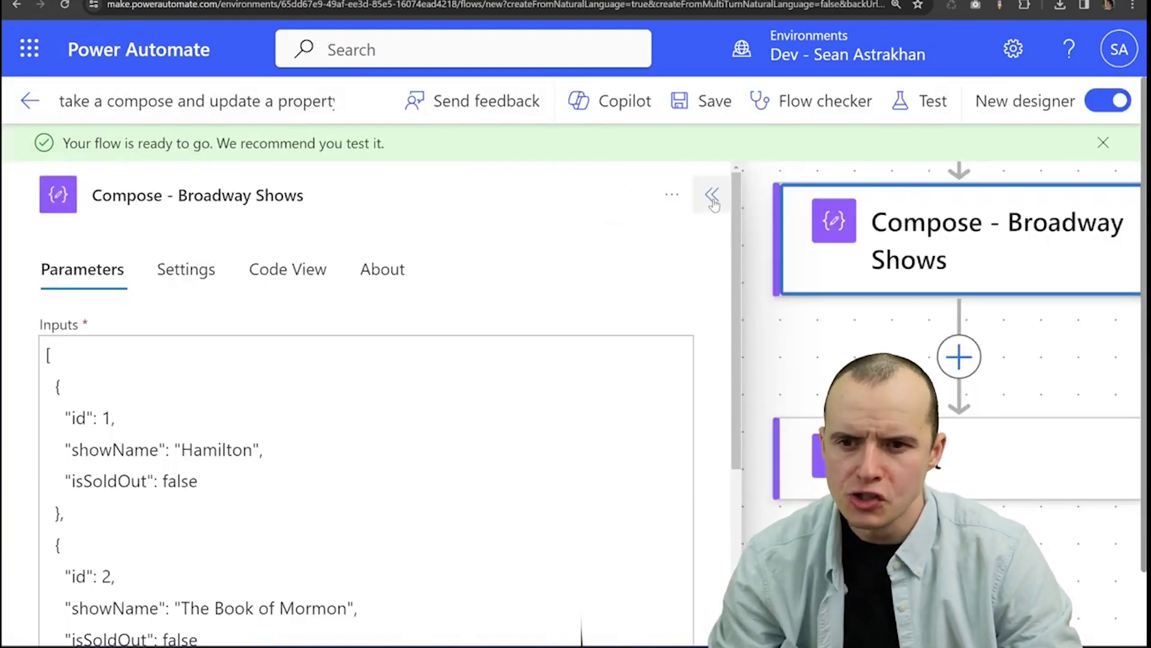
- Bring up the full Compose - Broadway Shows inputs JSON
left_click(713, 197)
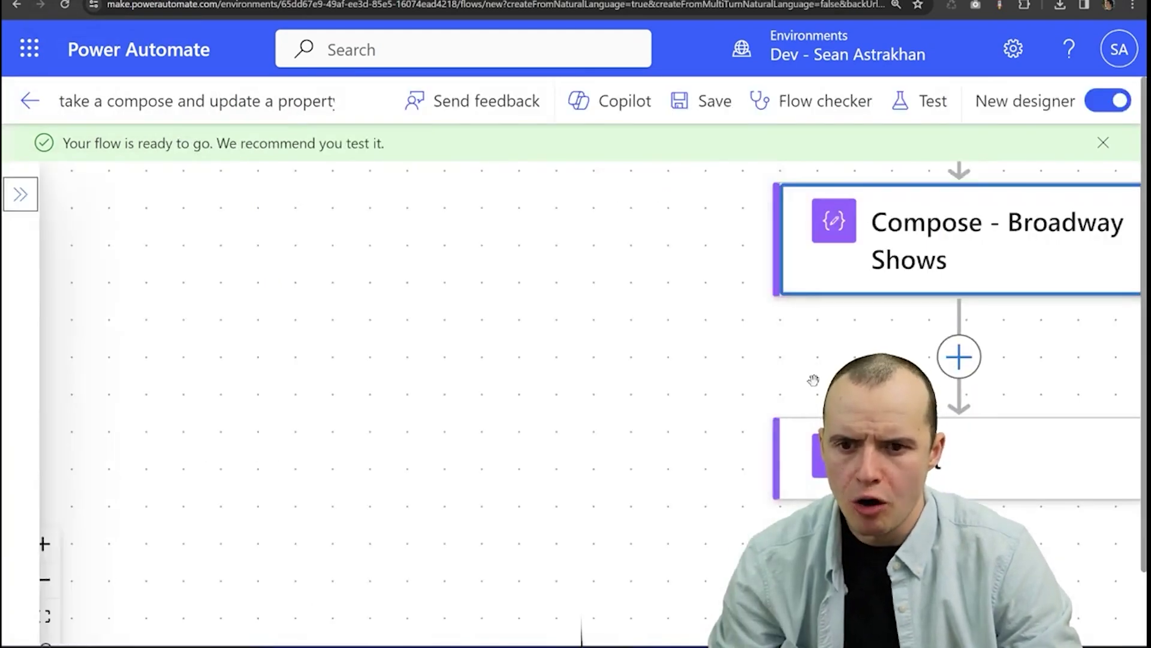
left_click(801, 465)
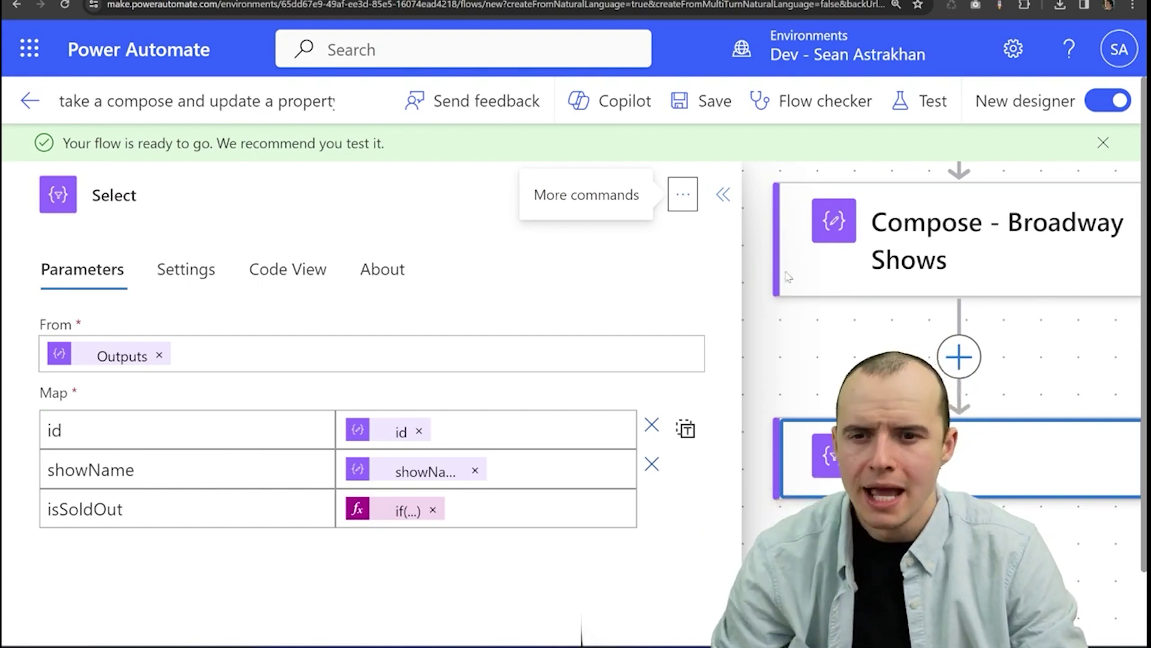
left_click(879, 238)
left_click(131, 385)
scroll(132, 385, "down", 1)
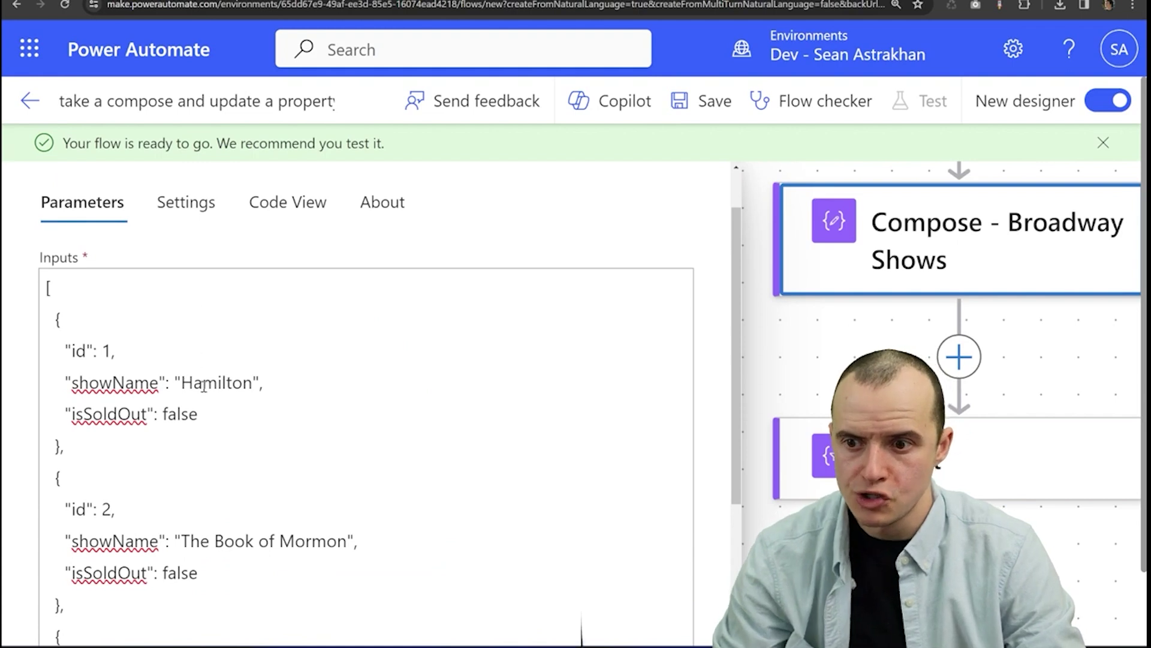
- Add category fields to the shows, e.g. Hamilton 'Historical' and The Book of Mormon 'Comedy'
left_click(211, 415)
type(",")
key("Return")
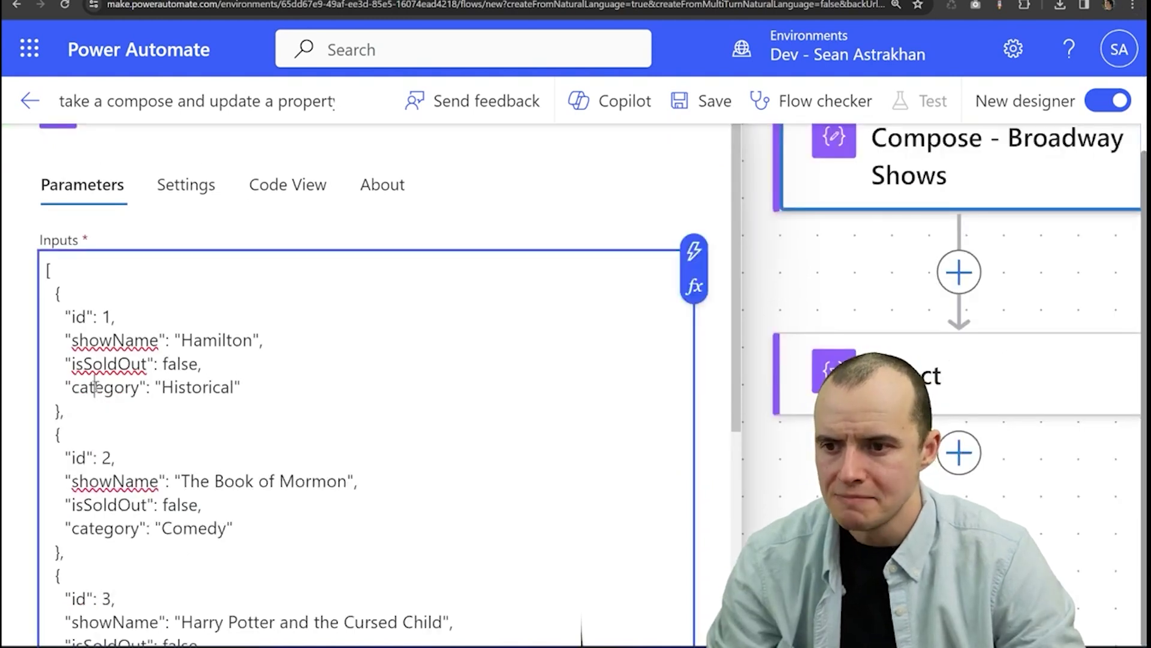
triple_click(96, 387)
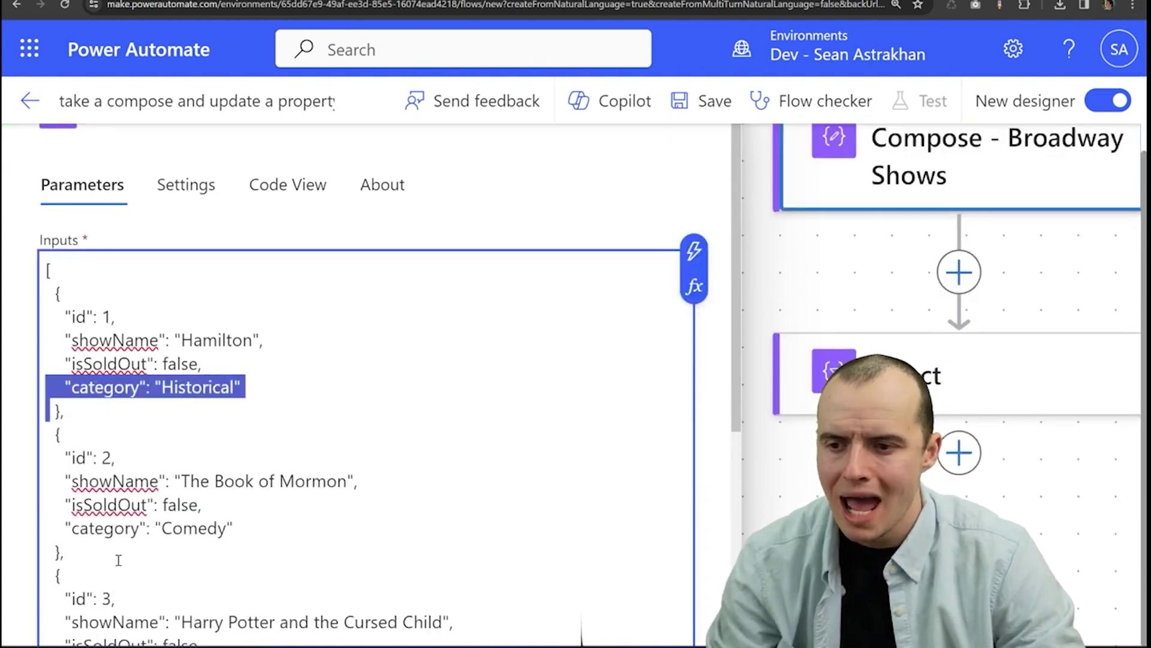
triple_click(116, 531)
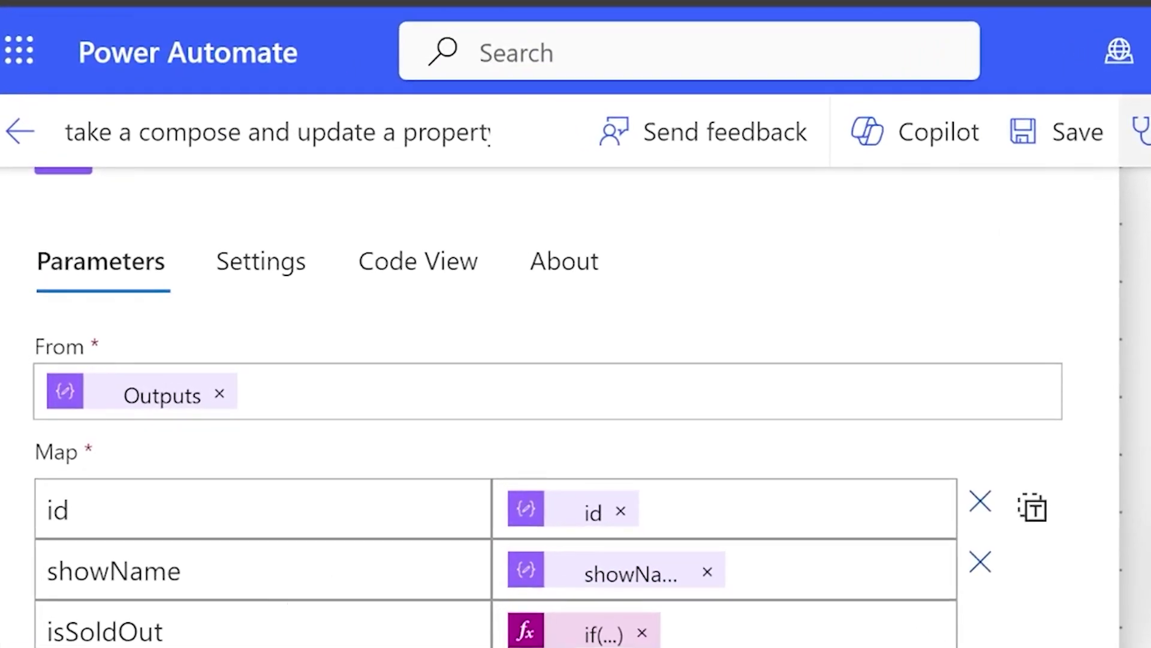
- Save and resubmit the flow, then compare the Select run's input category lines with its output
left_click(1051, 144)
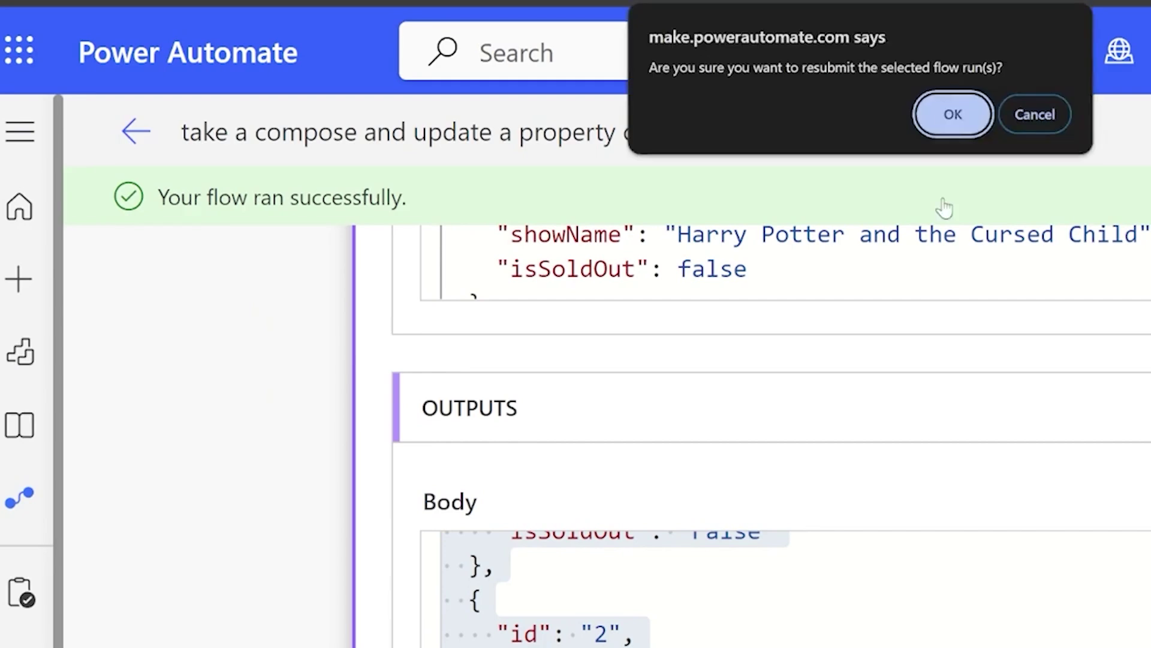
left_click(951, 113)
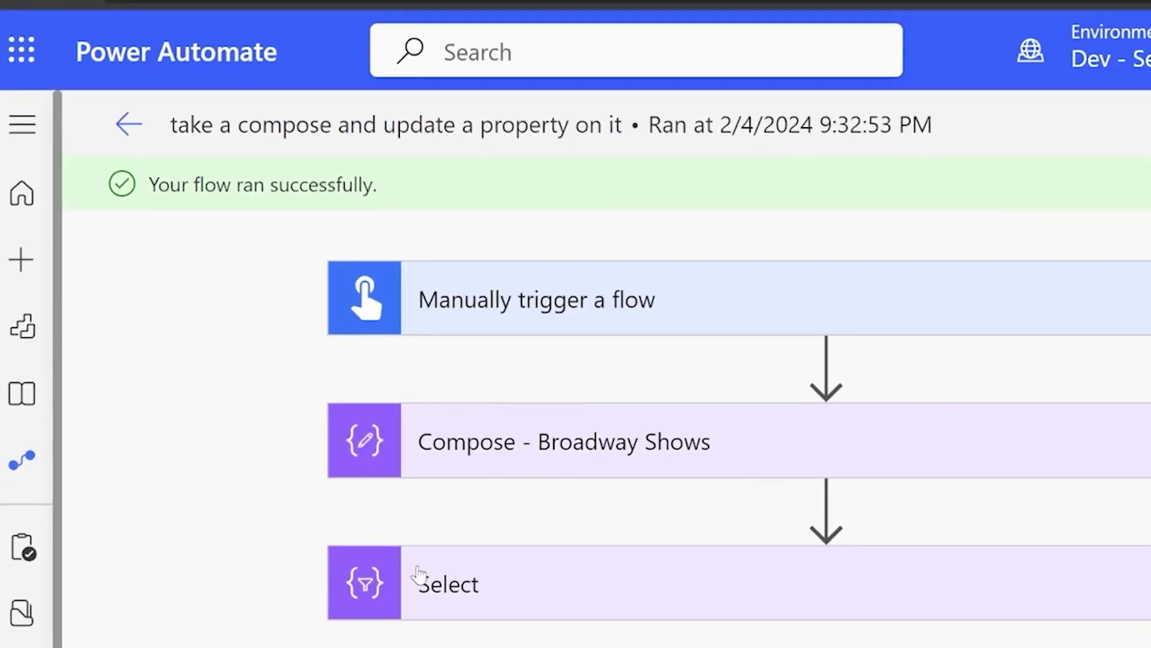
left_click(418, 580)
scroll(218, 472, "down", 5)
double_click(369, 432)
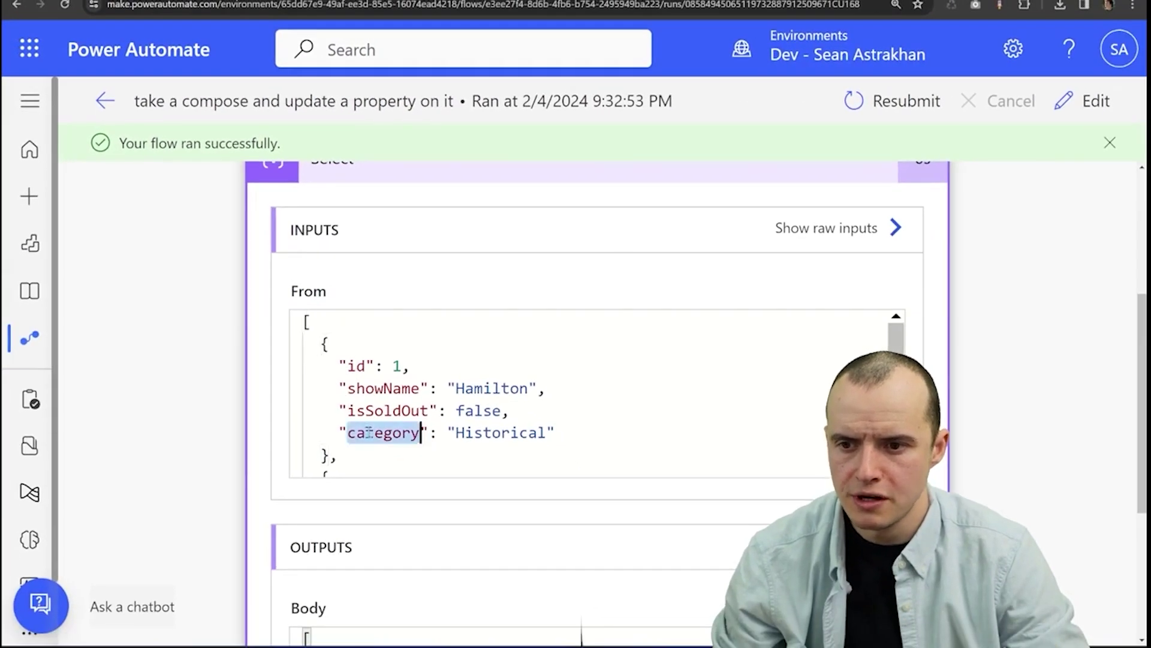
triple_click(369, 433)
scroll(206, 379, "down", 5)
scroll(385, 406, "down", 2)
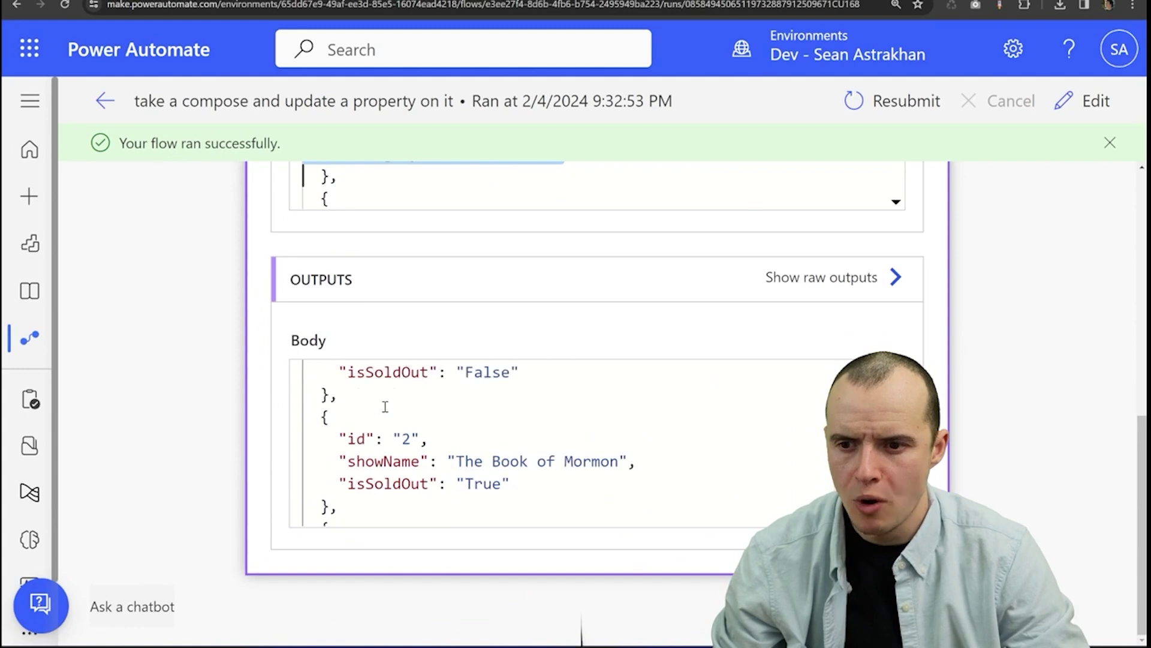
scroll(430, 459, "up", 2)
scroll(205, 377, "up", 1)
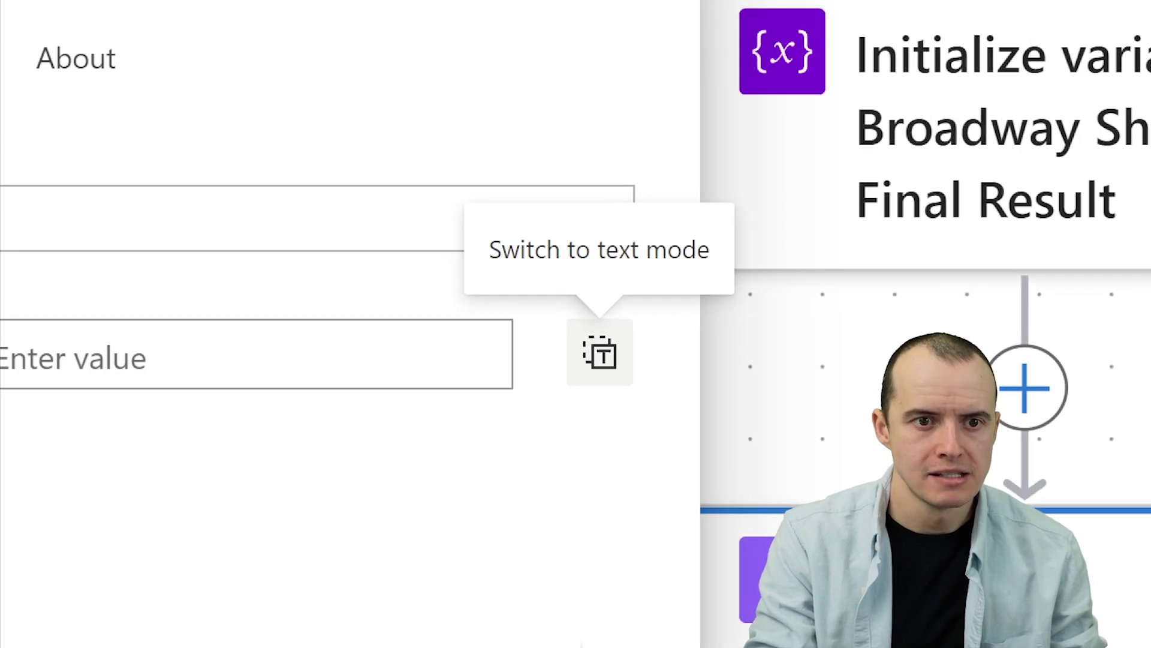
- Switch the Map to text mode and begin a setProperty expression on item()
left_click(600, 353)
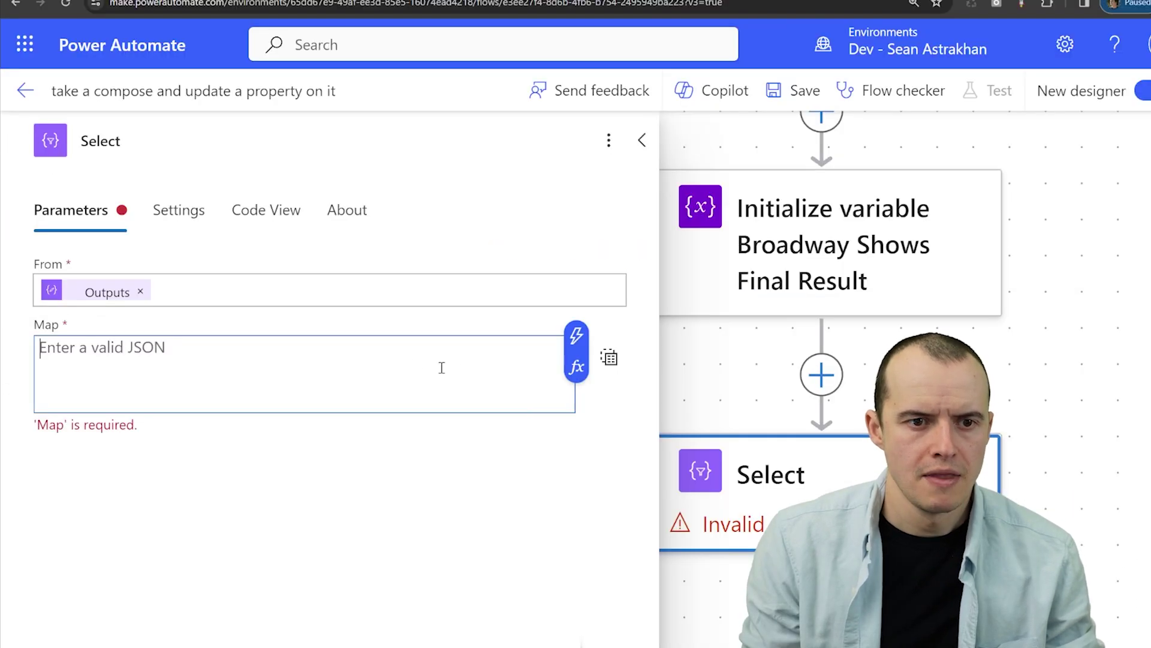
left_click(578, 375)
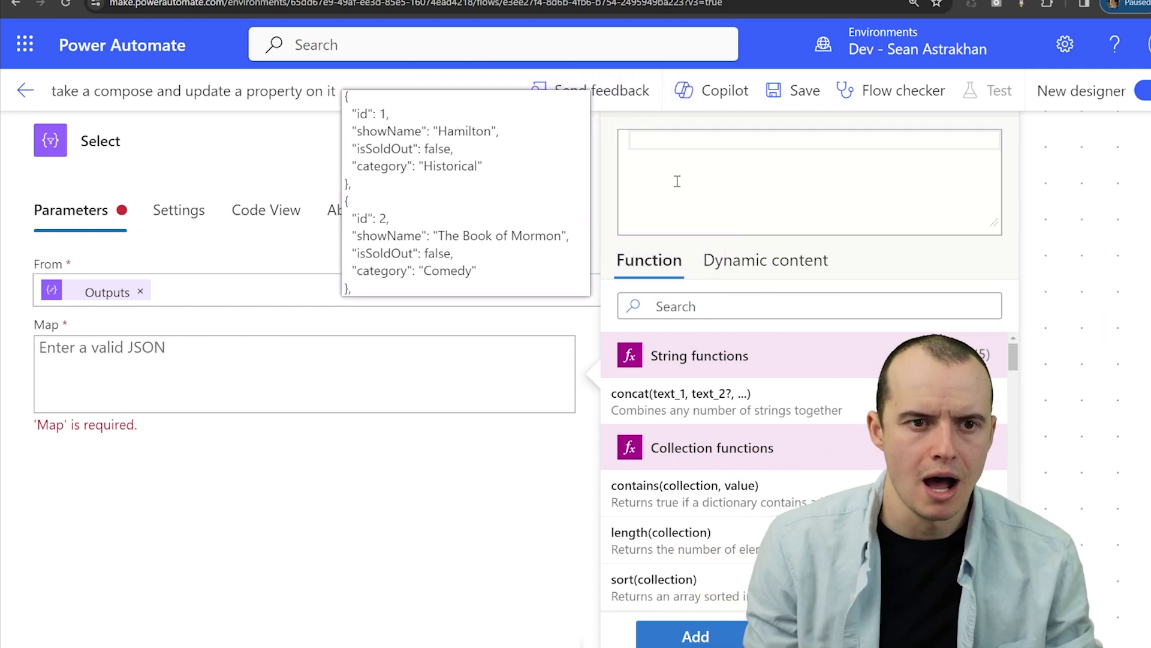
type("set")
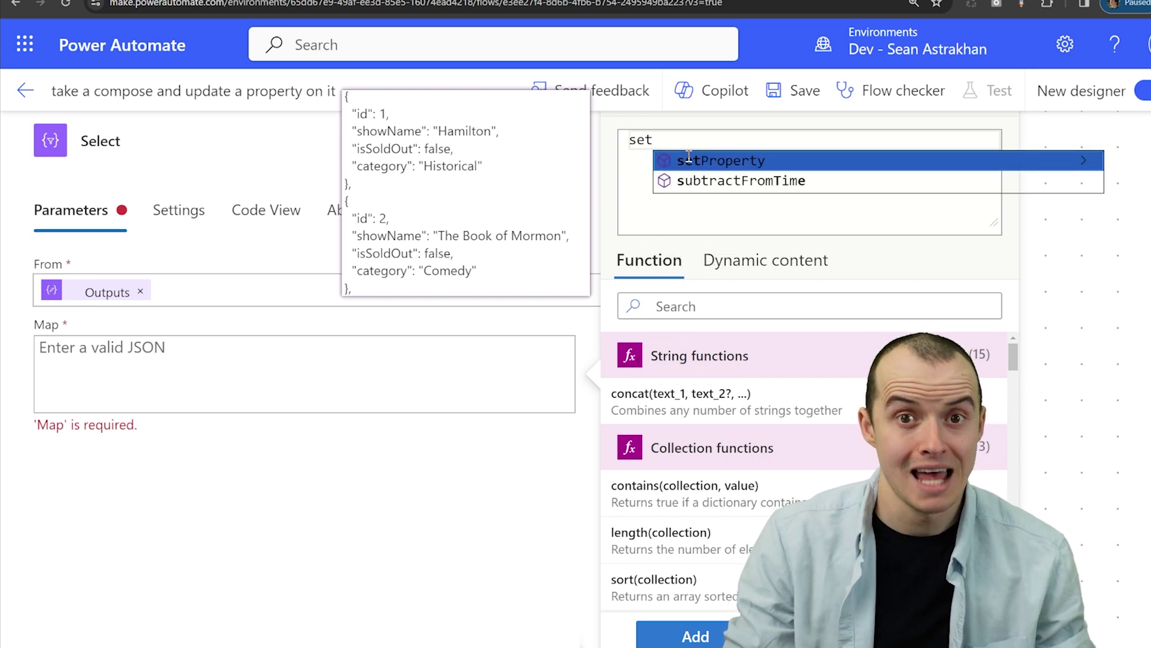
left_click(689, 160)
type("(")
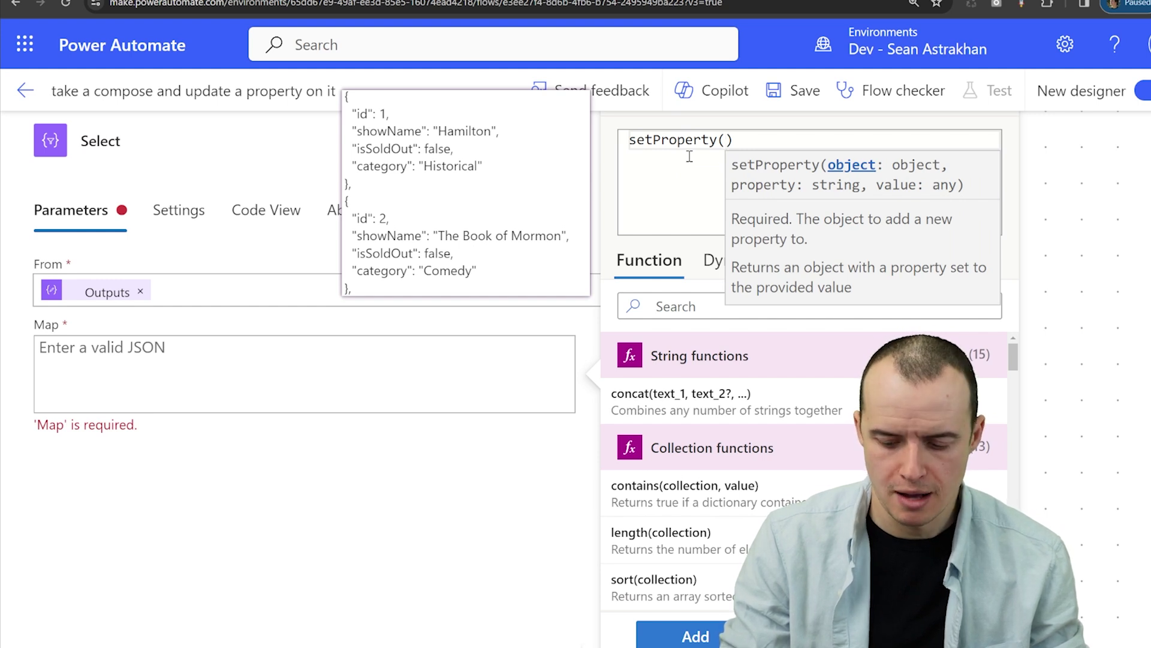
left_click(726, 139)
type("item")
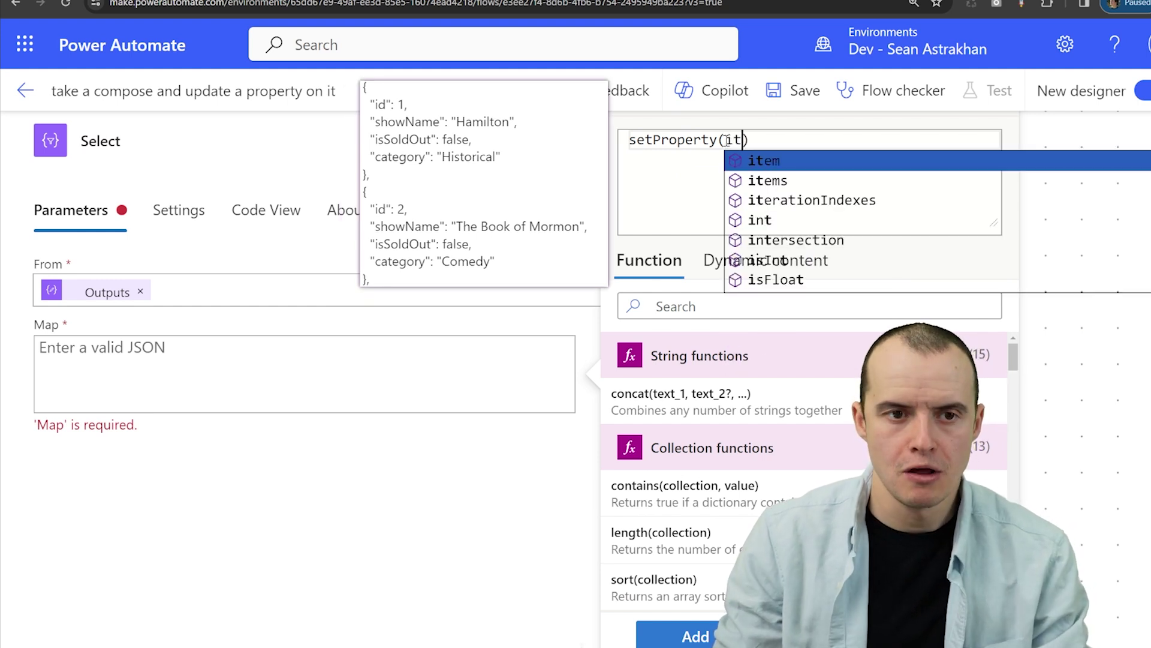
key("Tab")
- Complete it to set 'isSoldOut' true for 'The Book of Mormon', else item()?['isSoldOut'], and add it
type(", ")
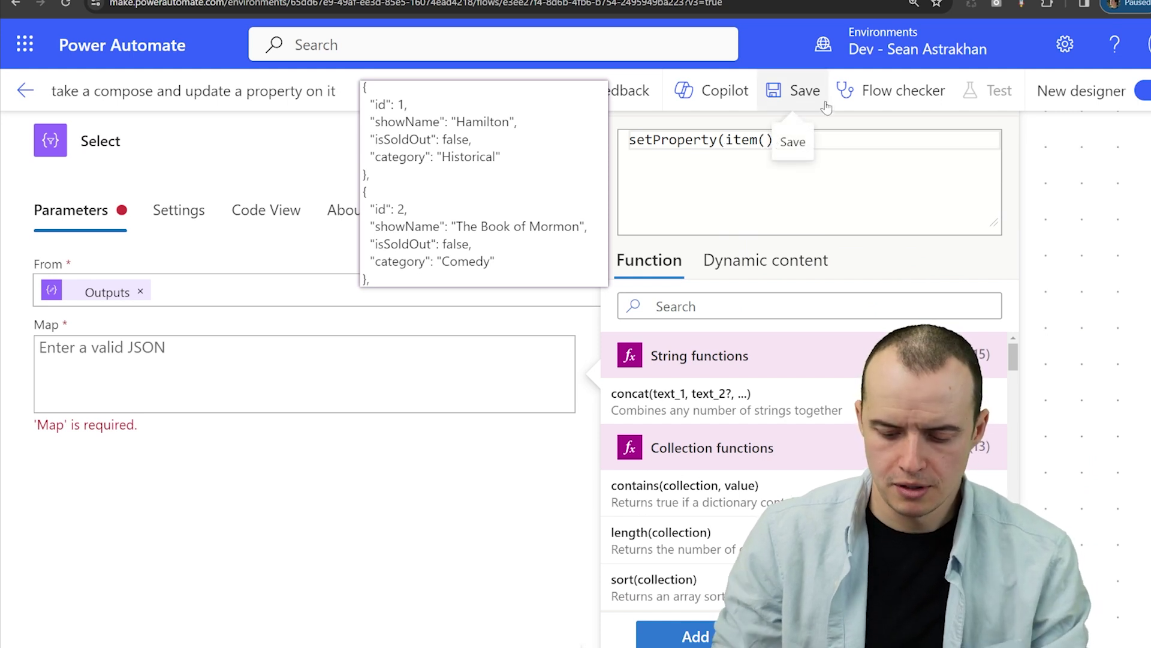
type("'isSoldOut', if")
key("Tab")
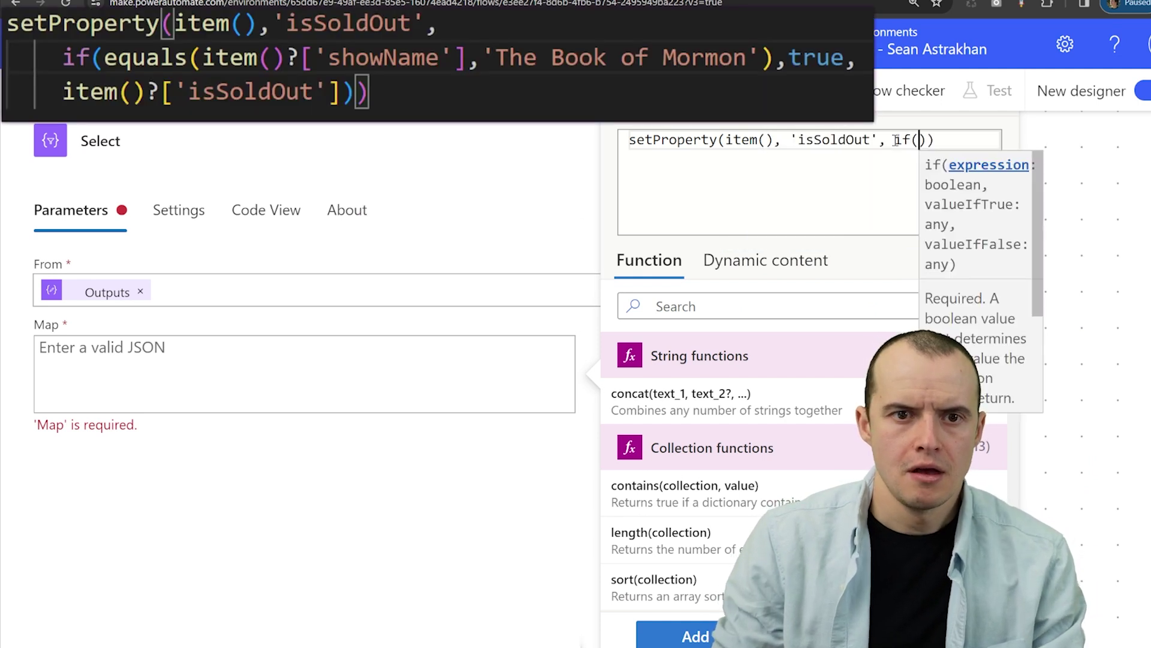
type("equals")
key("Tab")
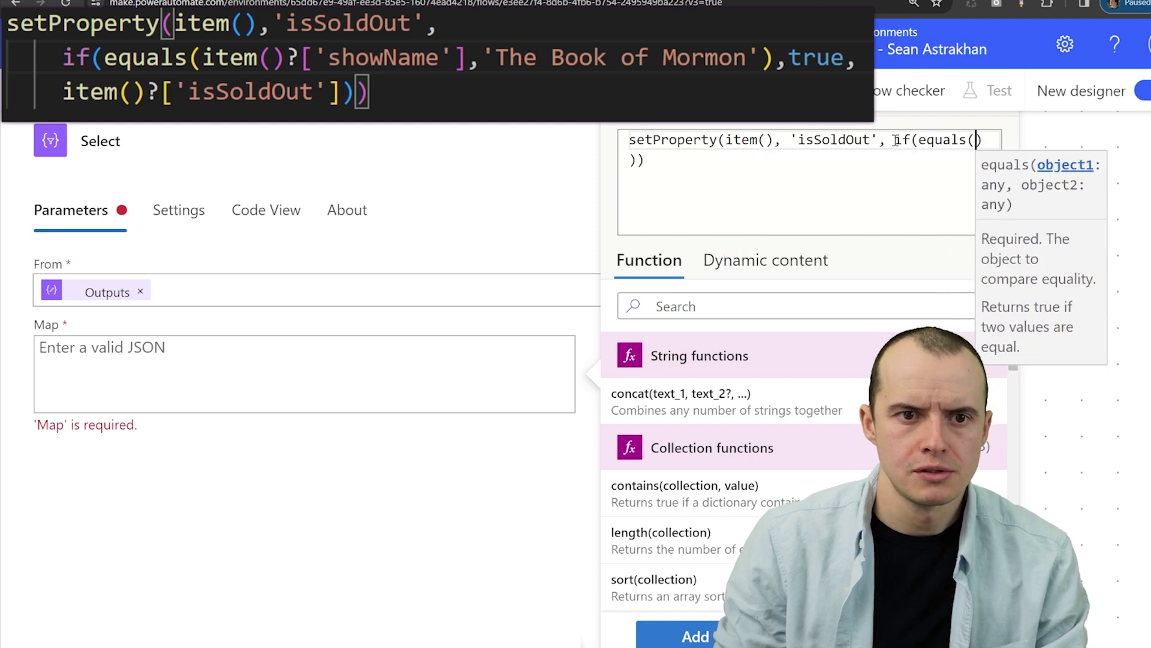
type("item")
key("Tab")
type("?['showName'], '")
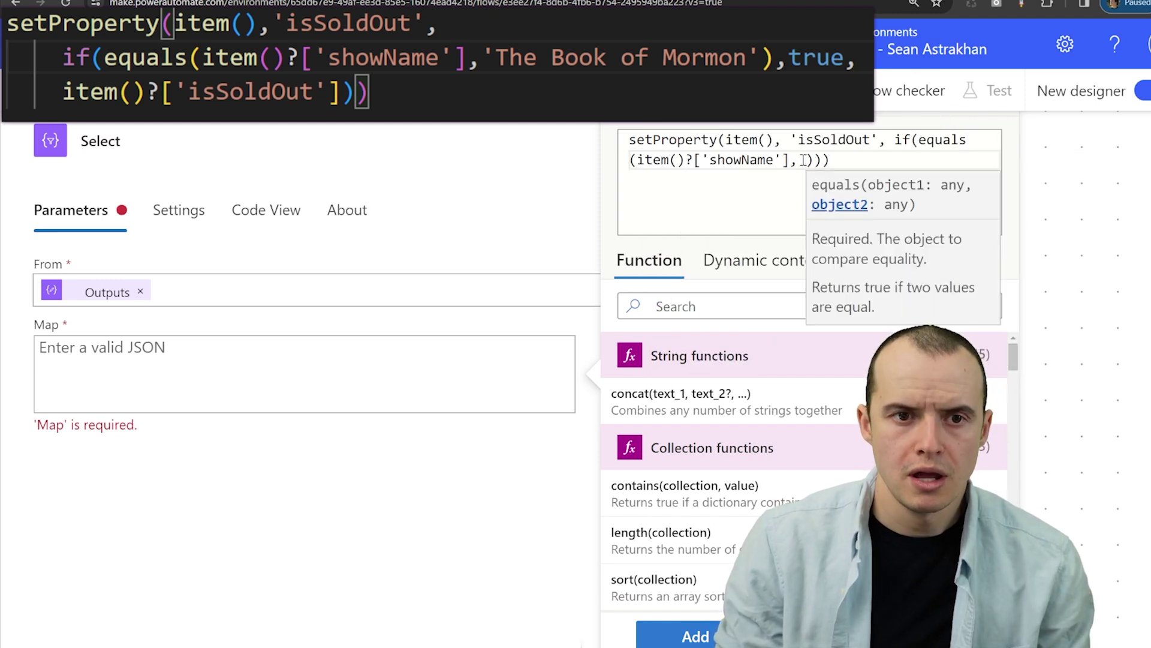
type("The Book of Mormon")
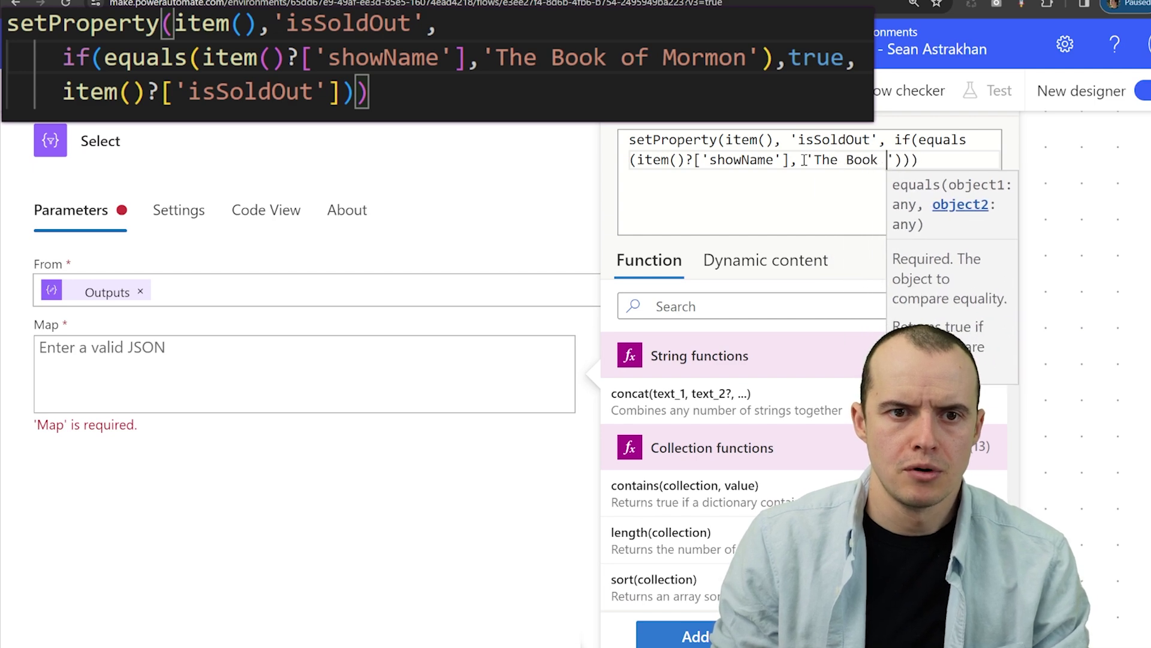
type("'), true")
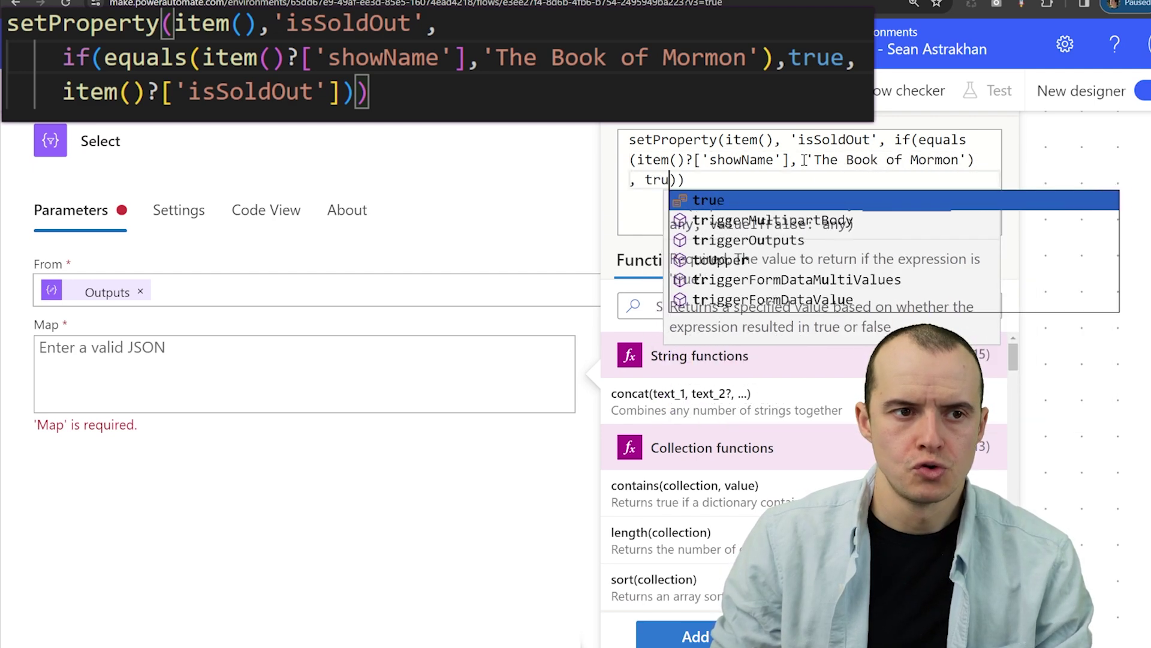
type(", ")
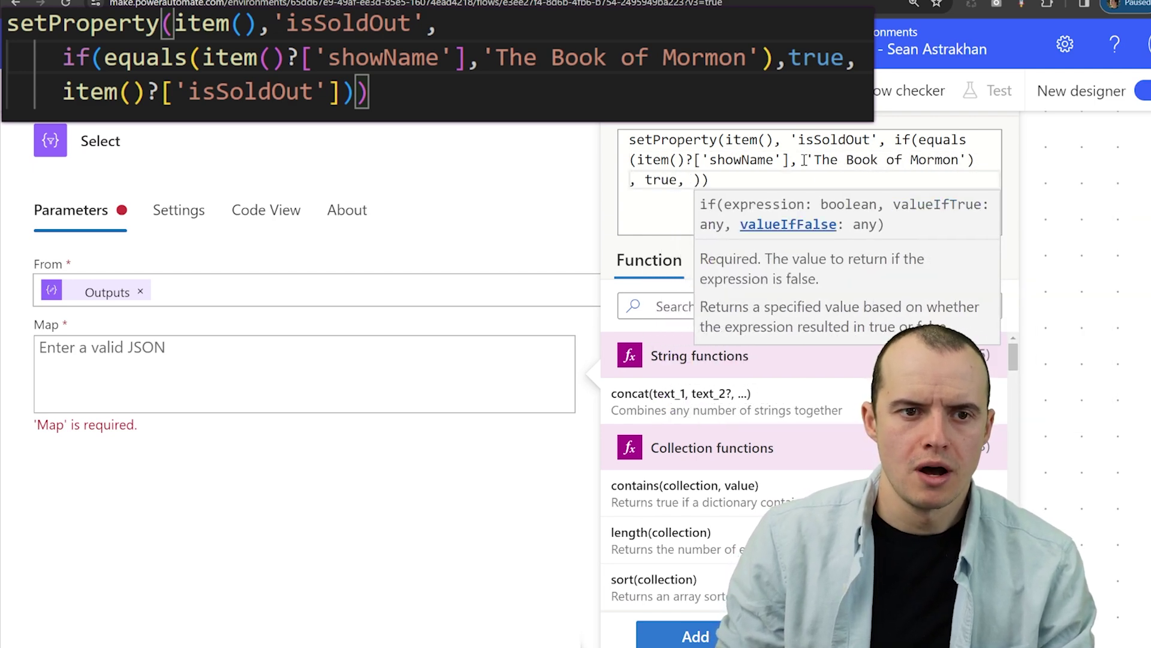
type("item")
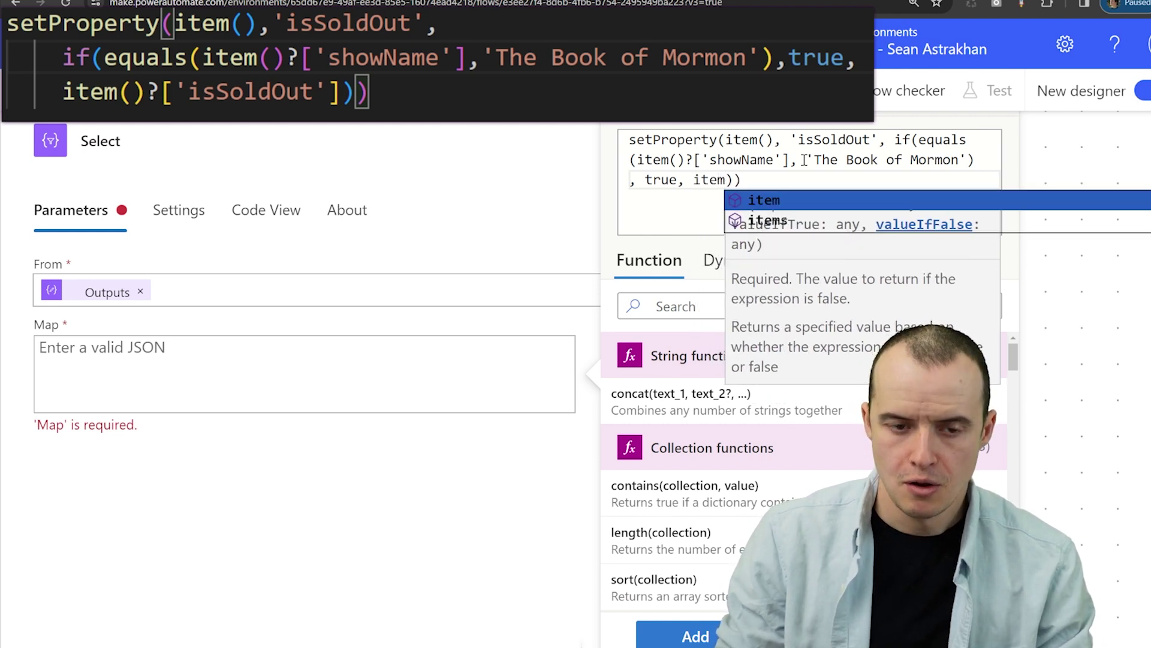
type("()?['isSoldOut']")
double_click(801, 179)
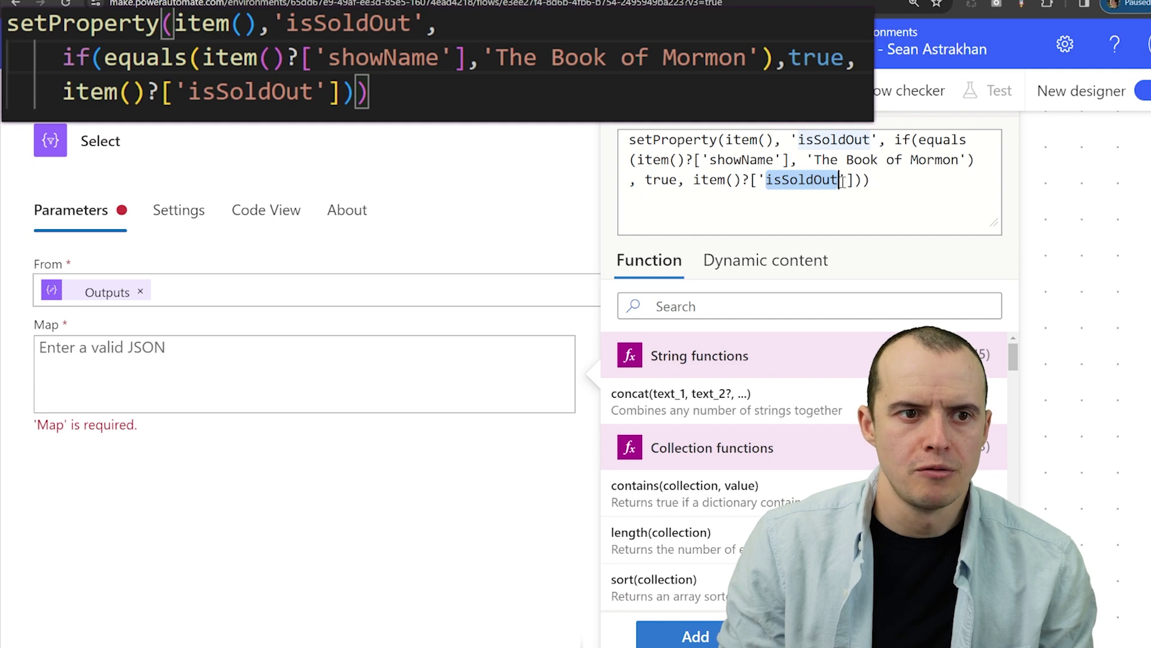
left_click(681, 631)
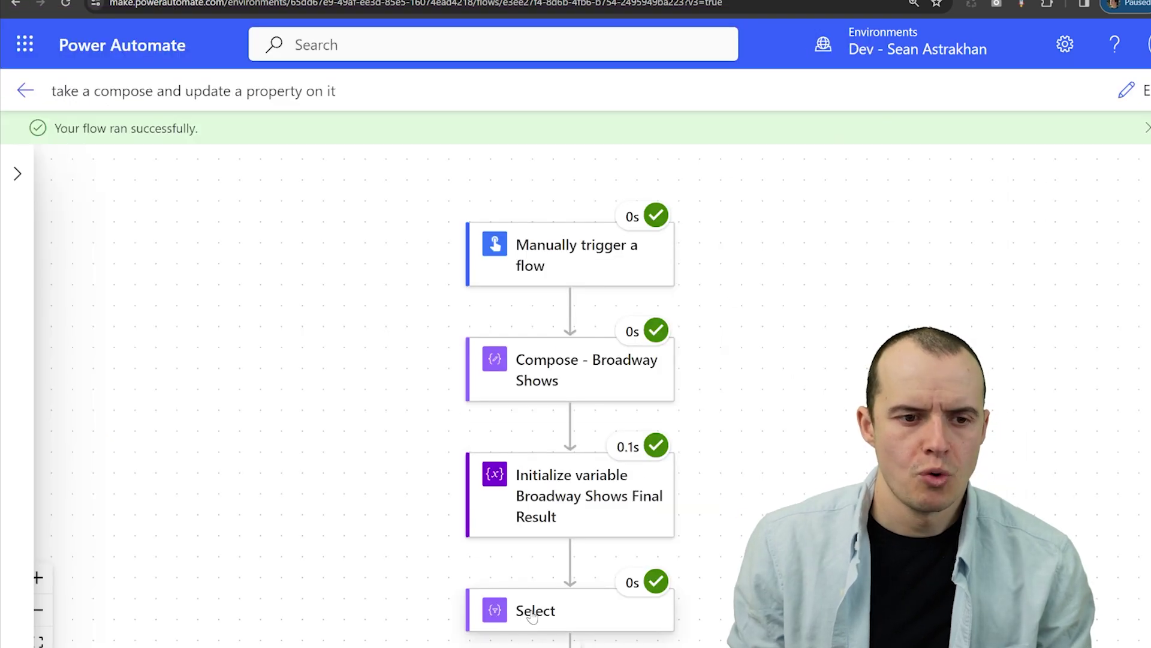
- Review the Select run output, checking Hamilton's isSoldOut and The Book of Mormon's isSoldOut true
left_click(532, 616)
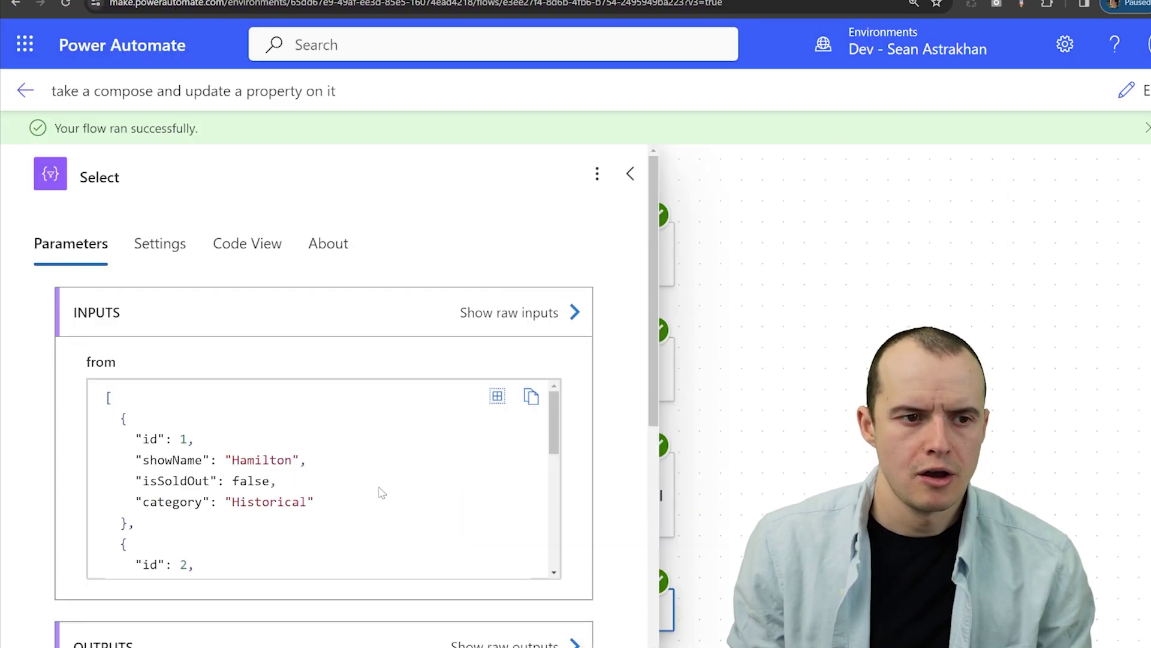
scroll(258, 429, "down", 2)
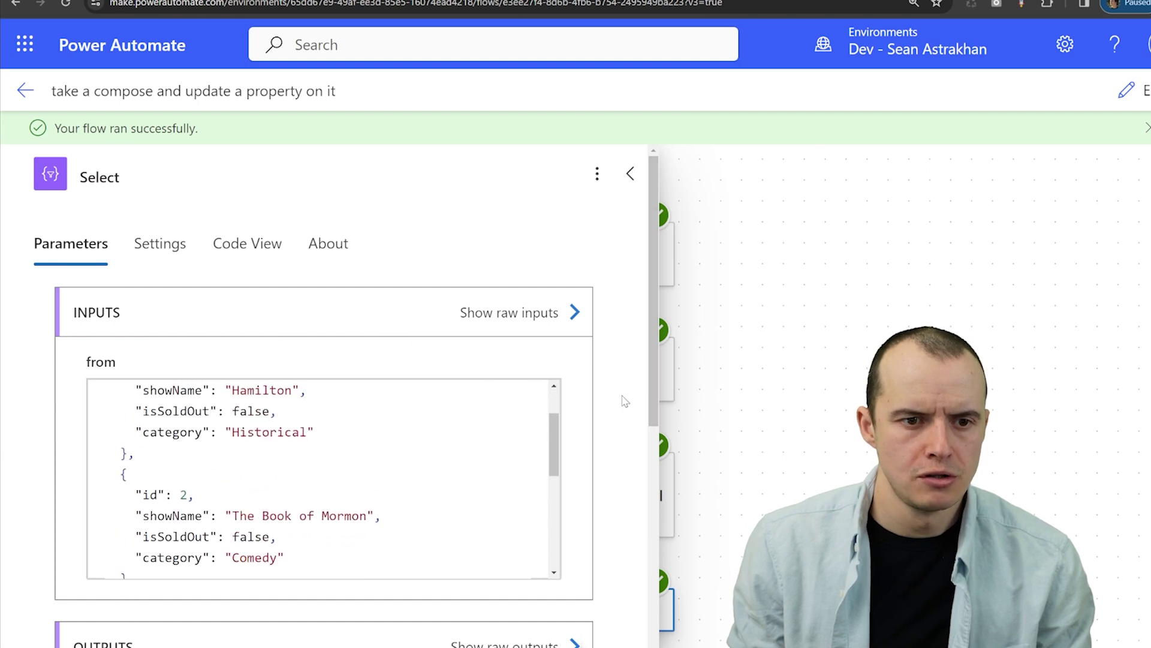
scroll(624, 401, "down", 5)
scroll(622, 400, "down", 2)
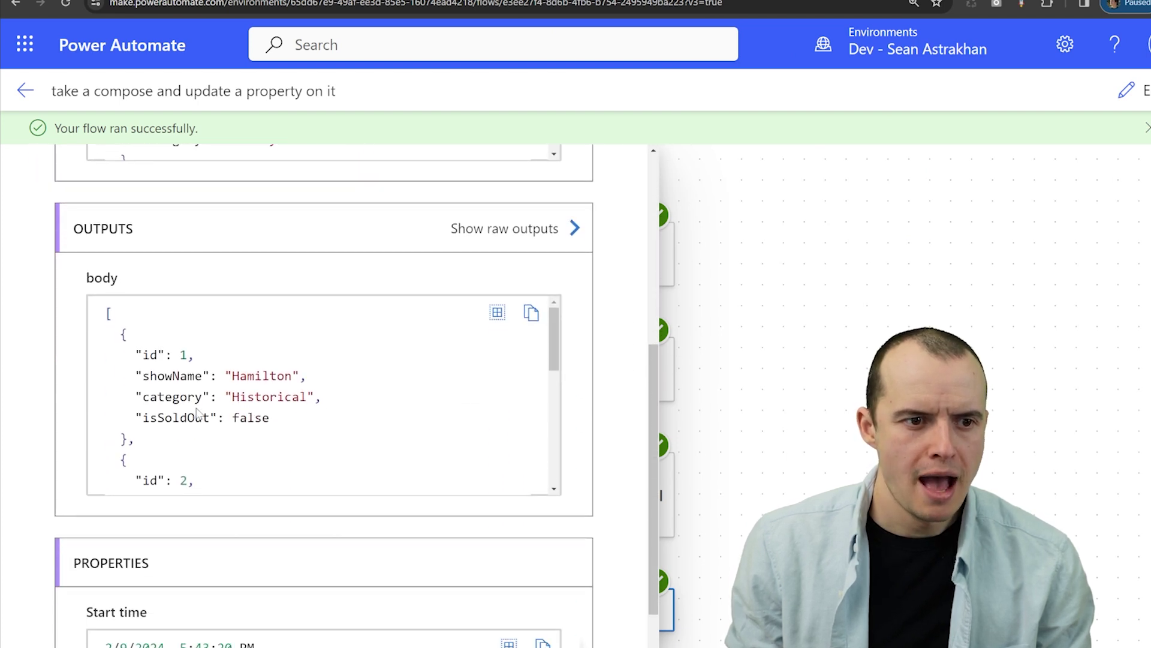
triple_click(198, 413)
left_click(243, 391)
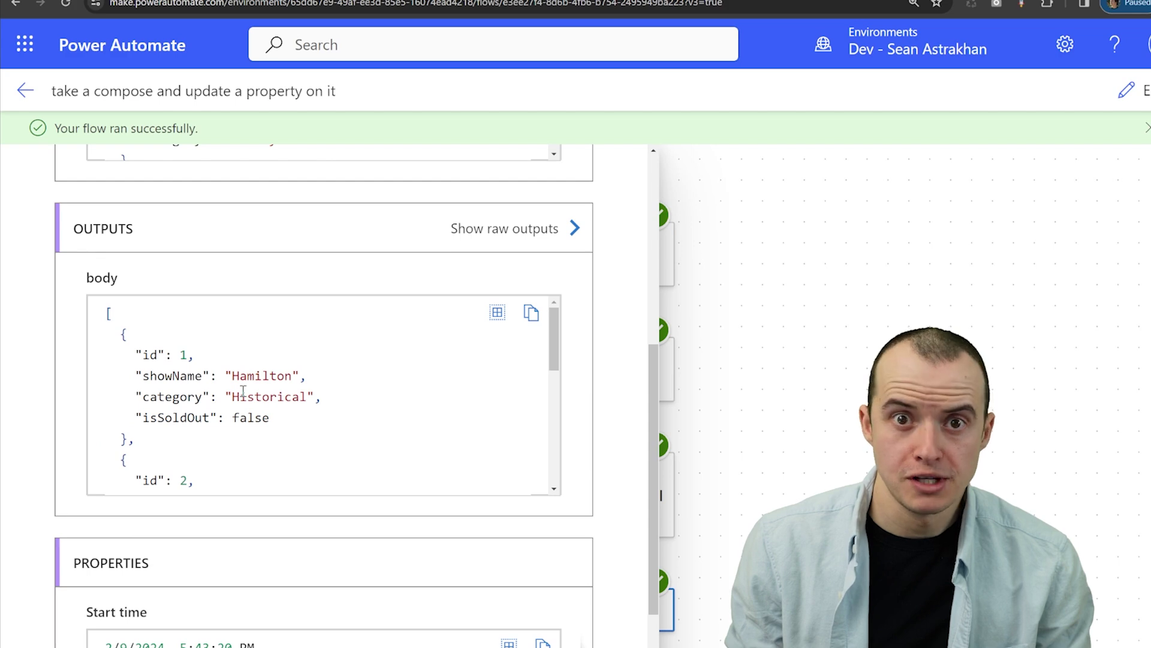
scroll(243, 391, "down", 3)
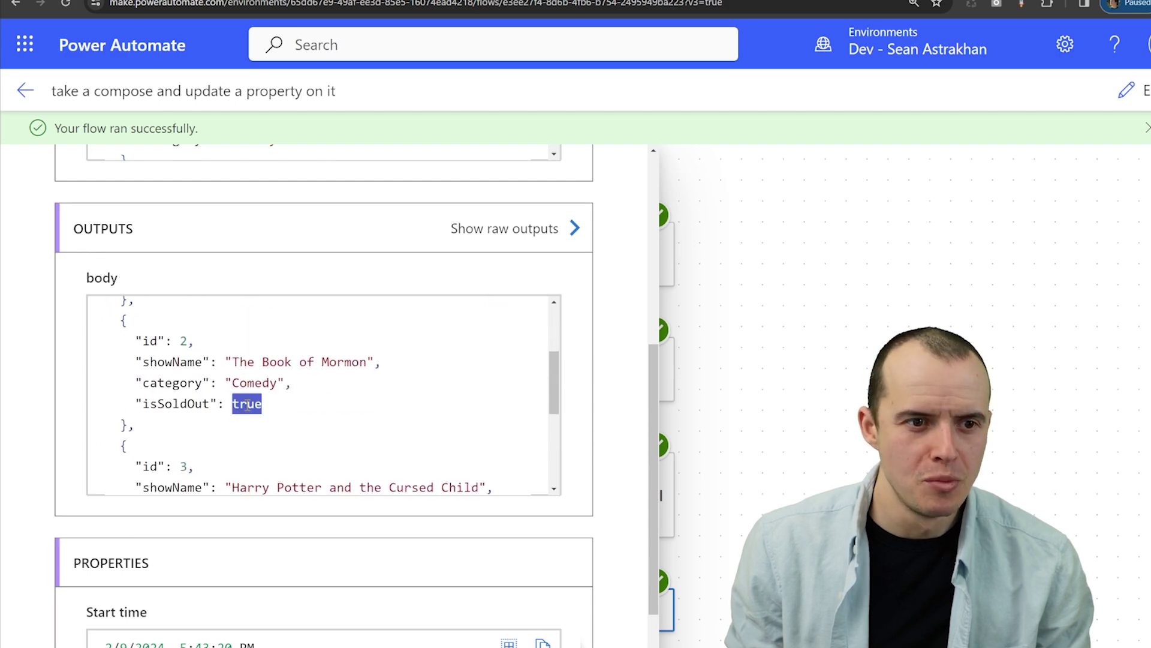
triple_click(246, 405)
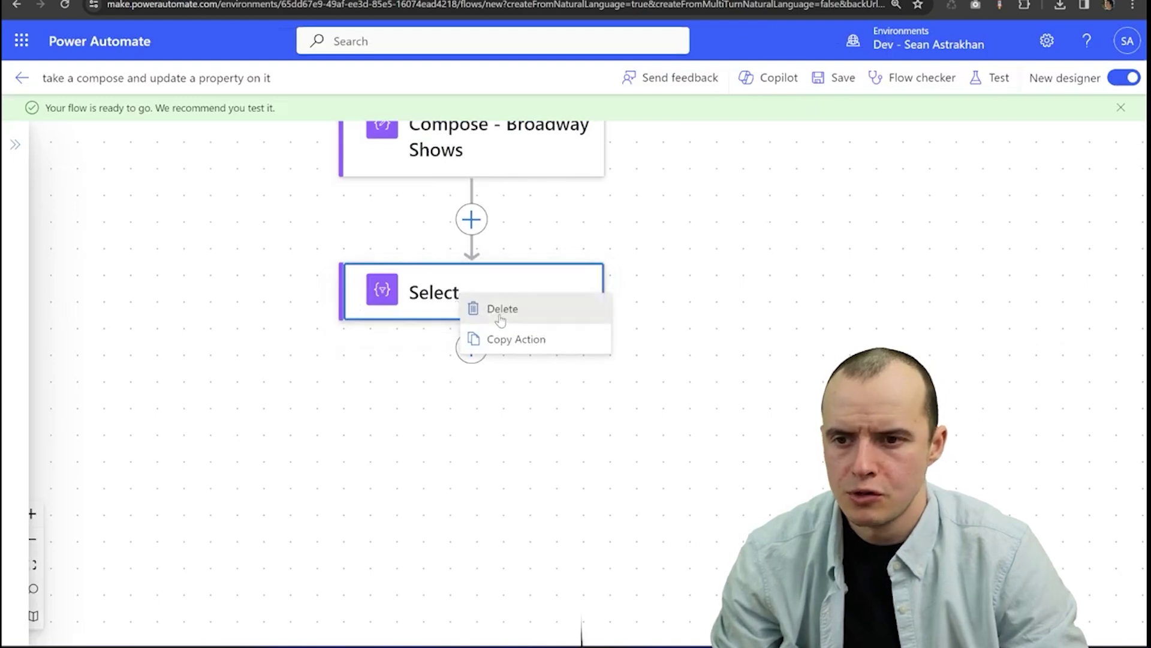
- Delete the Select step and add a Filter array action in its place
left_click(500, 309)
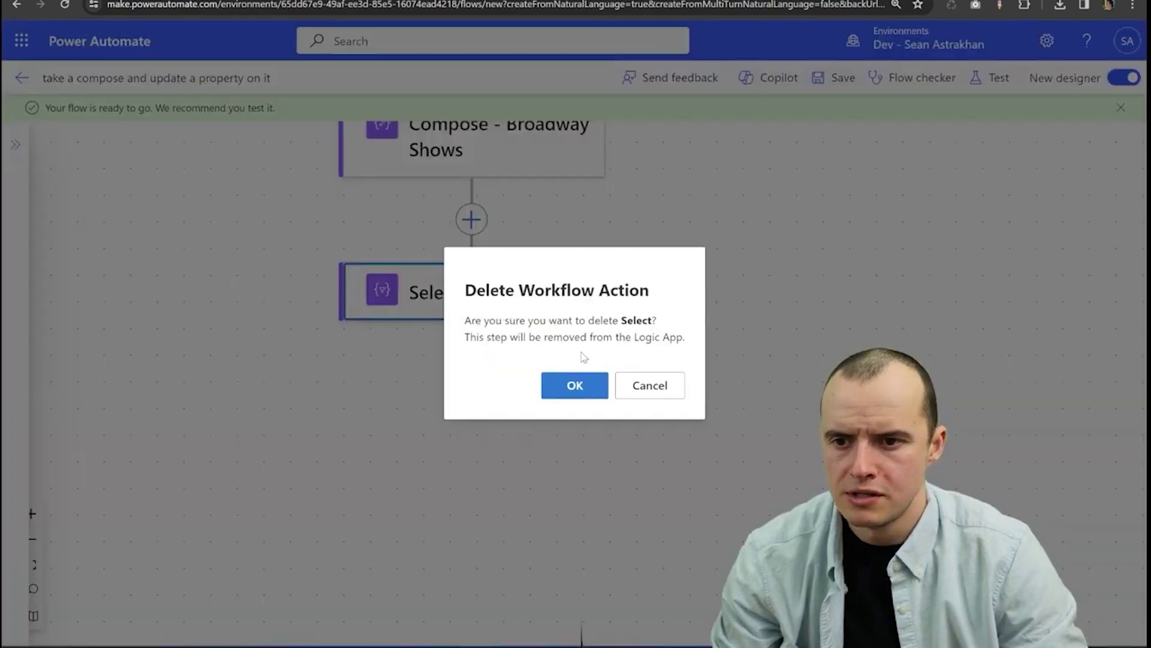
left_click(573, 387)
left_click(470, 212)
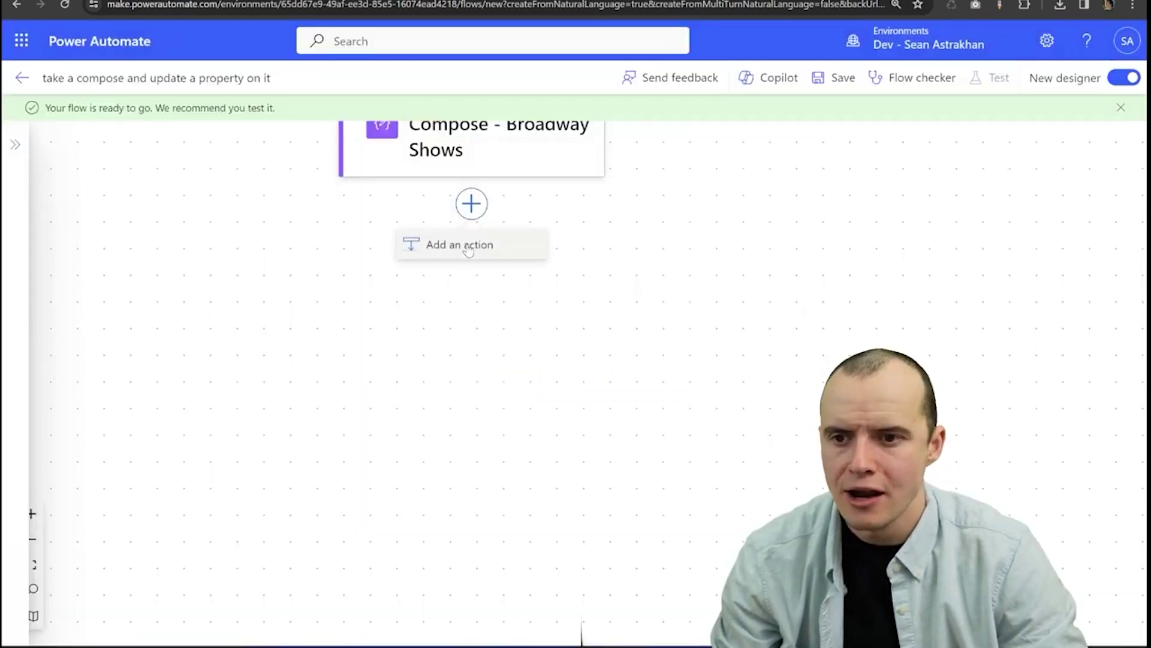
left_click(465, 244)
type("filter")
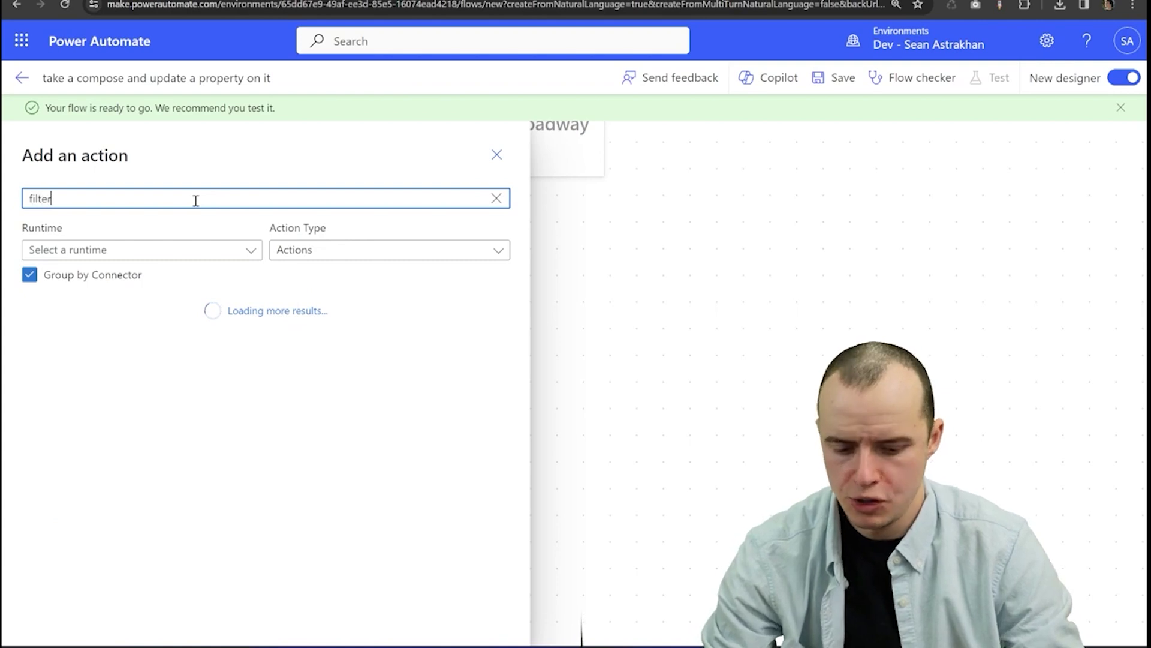
key("ctrl+plus")
left_click(134, 437)
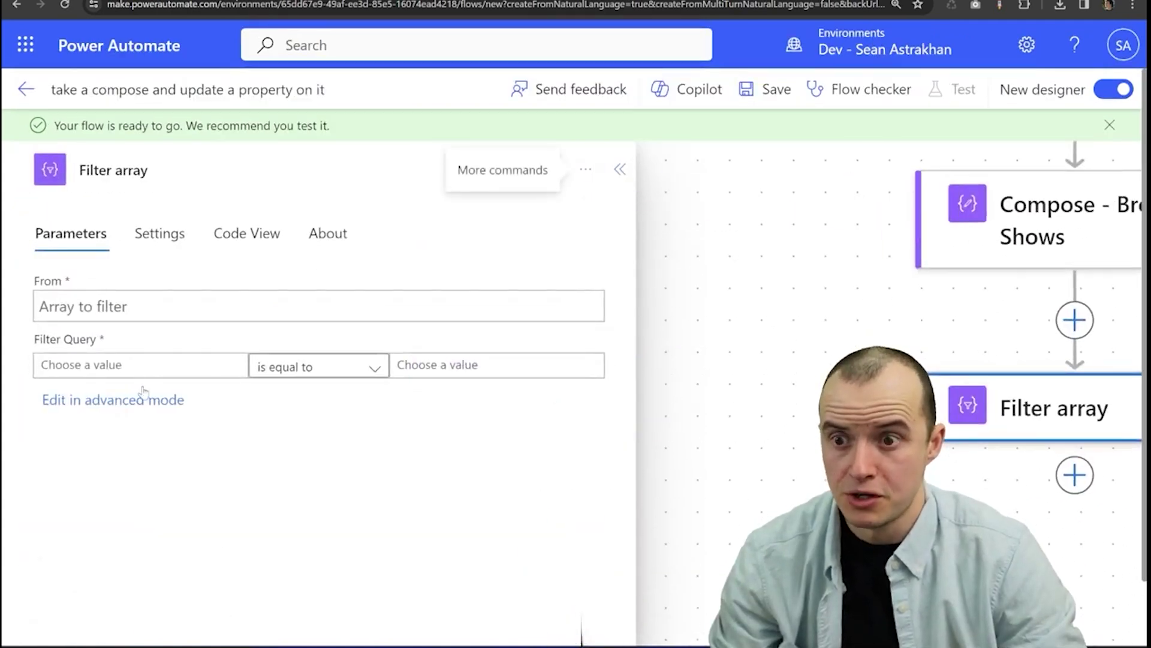
- Filter compose Outputs where item()['showName'] equals 'The Book of Mormon', renaming it Item to Update
left_click(126, 309)
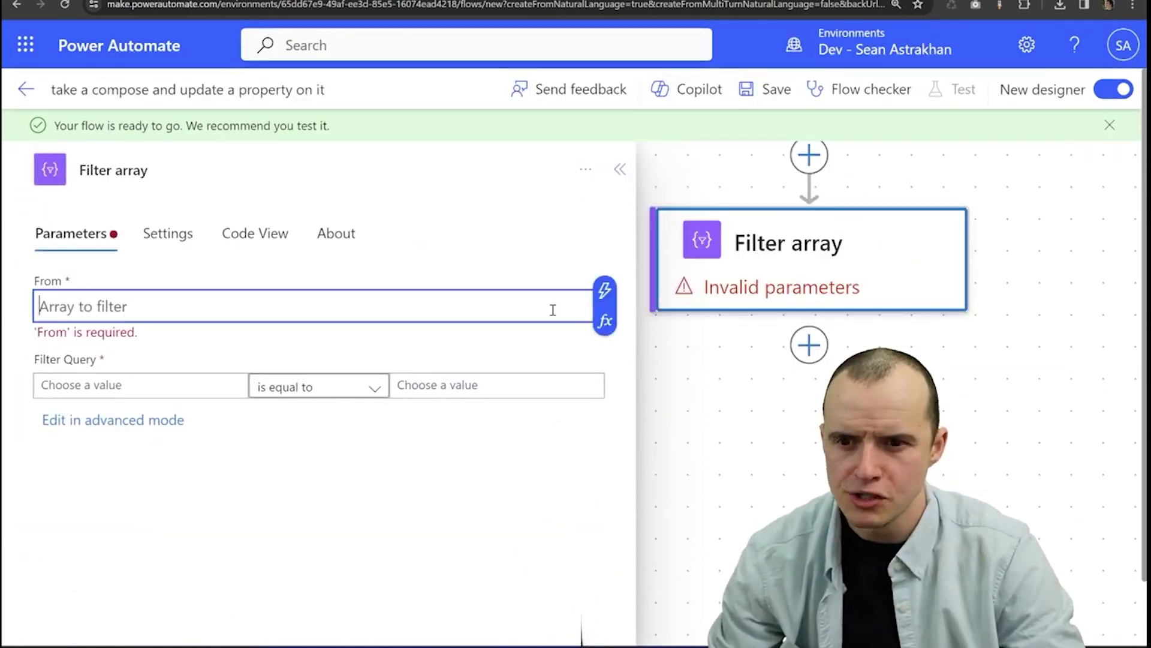
left_click(605, 292)
left_click(679, 429)
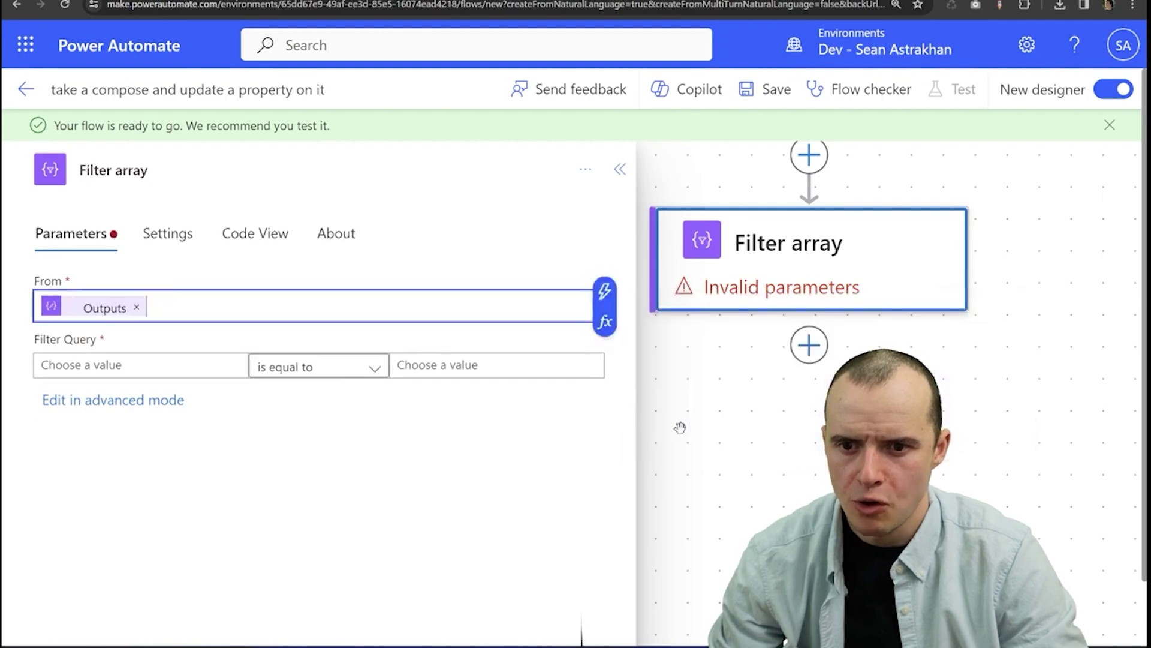
left_click(138, 365)
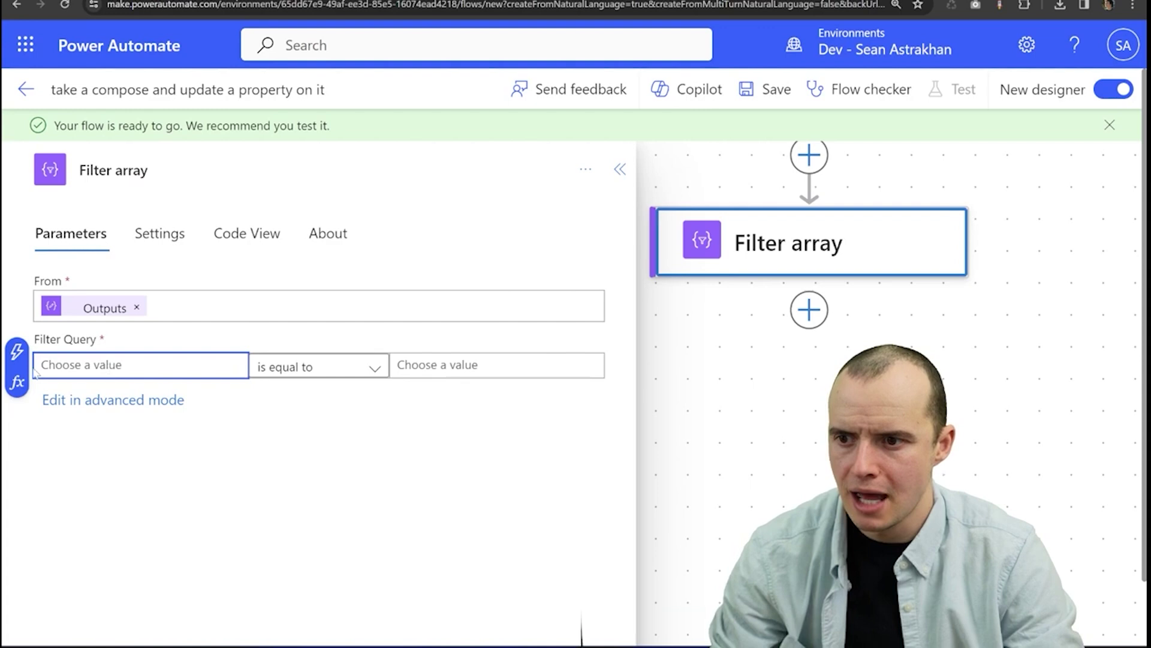
left_click(17, 382)
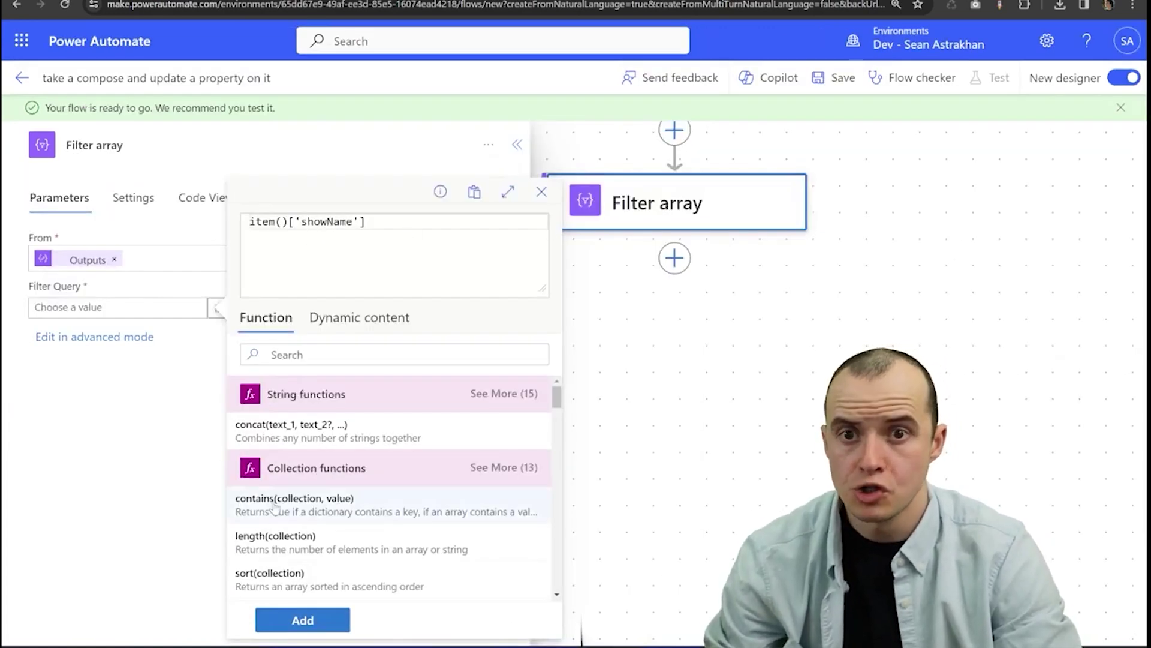
left_click(302, 619)
left_click(357, 308)
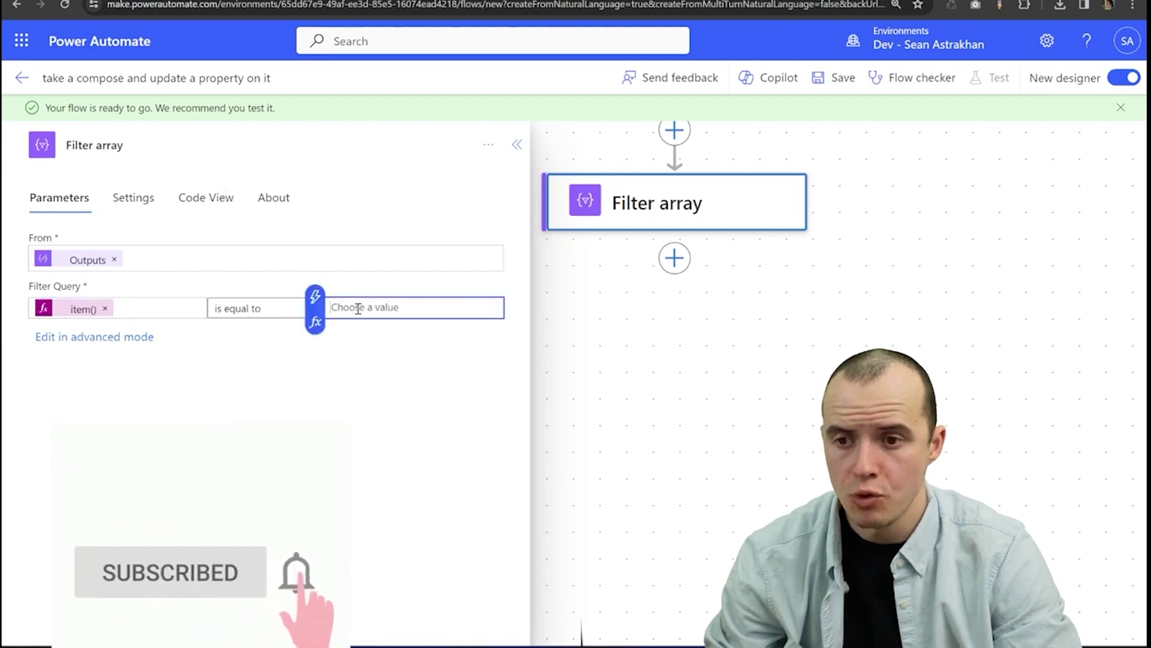
type("The Book of Mo")
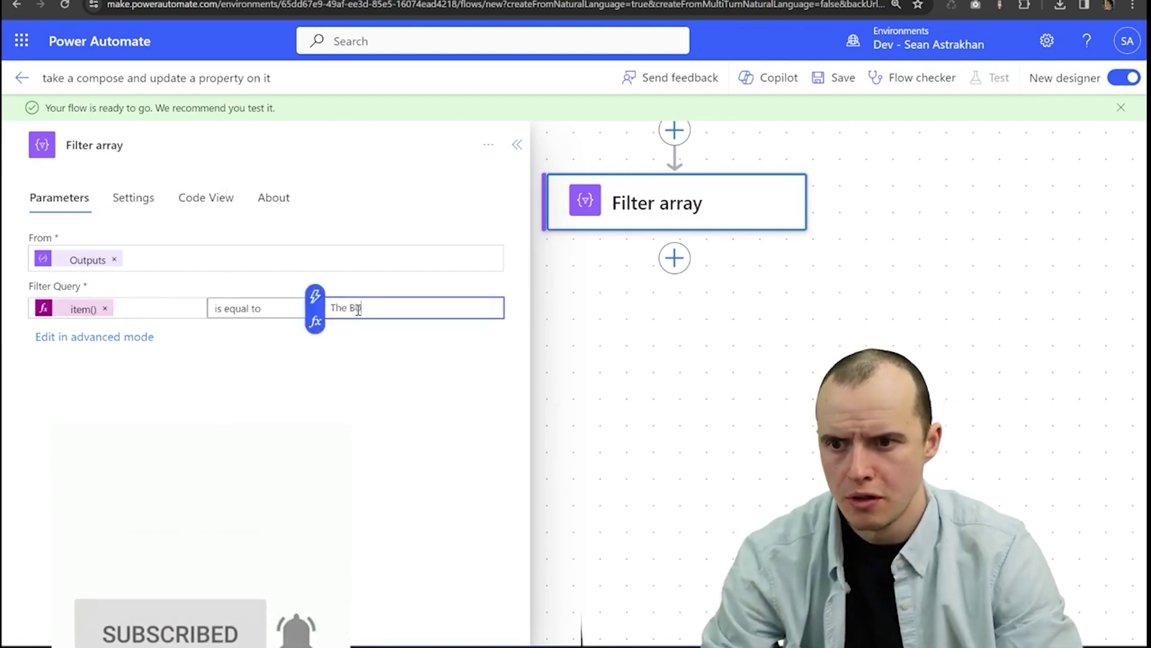
type("rmon")
left_click(142, 149)
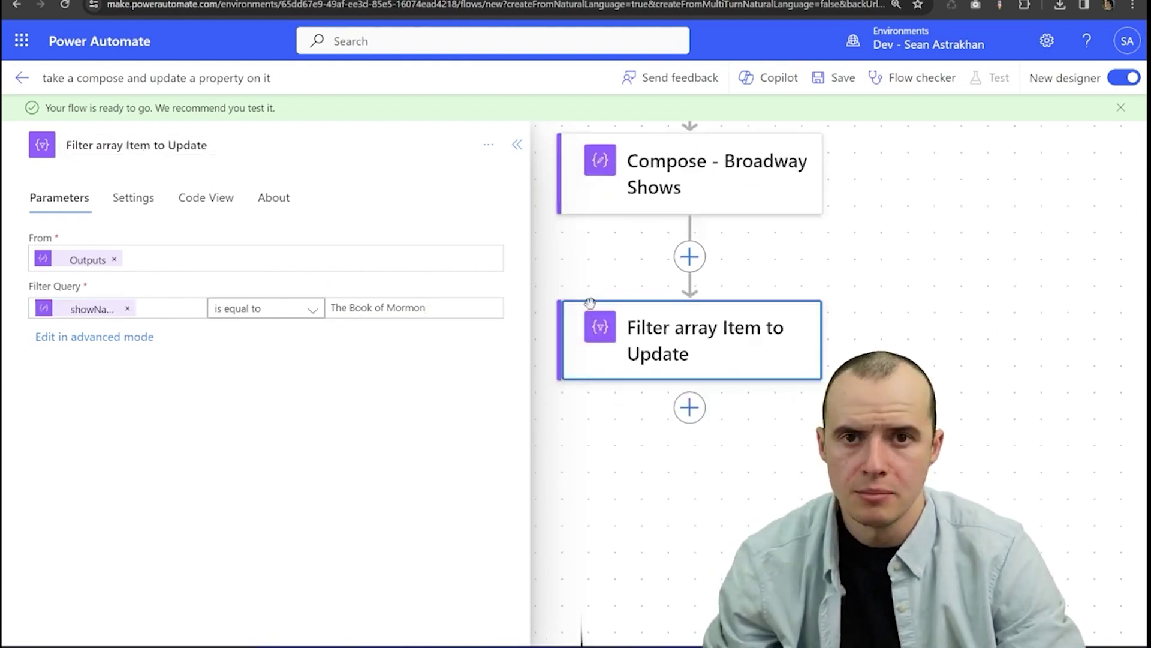
left_click(517, 144)
- Copy the Item to Update filter below itself, renamed 'Filter array all items EXCEPT updated one'
right_click(529, 233)
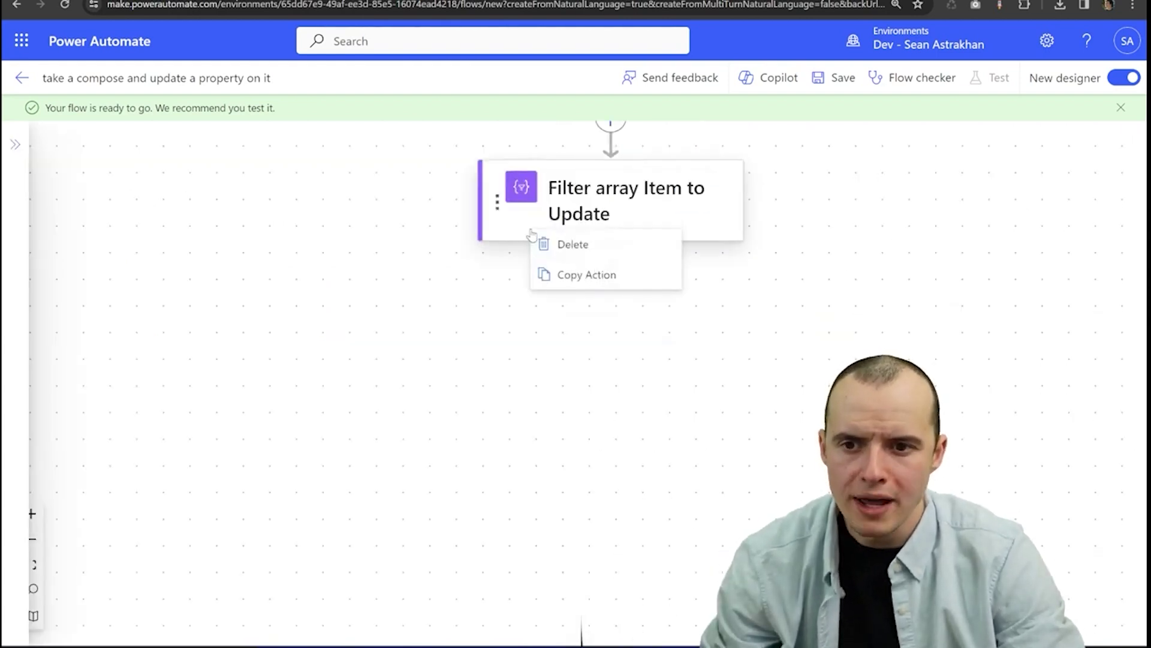
left_click(567, 272)
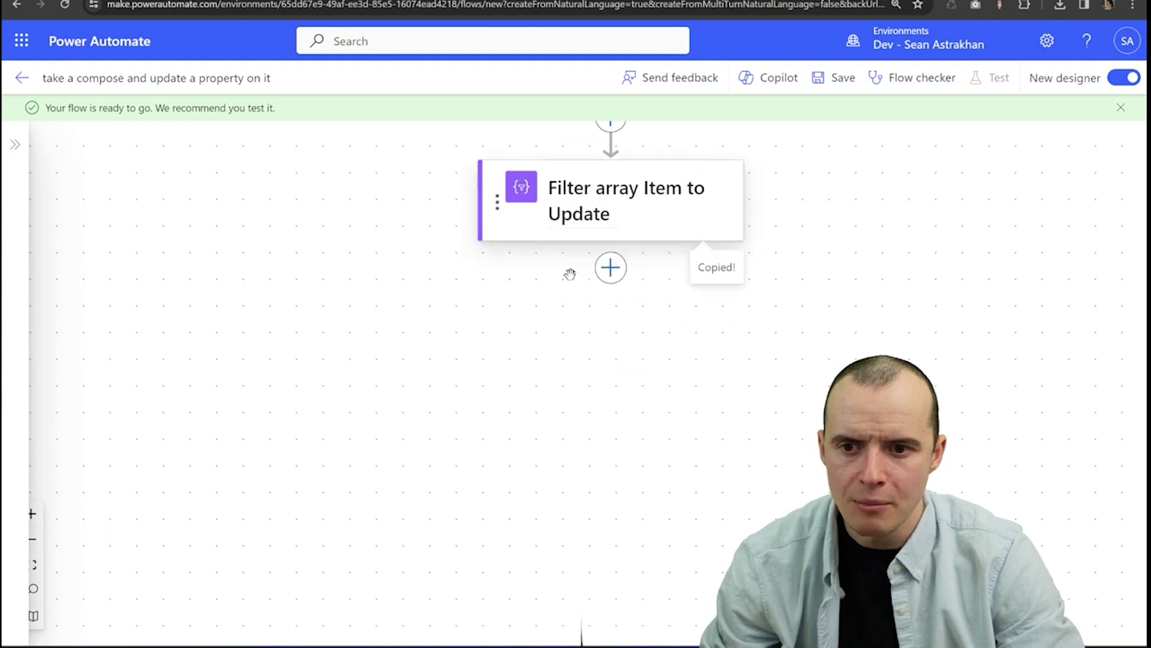
left_click(609, 269)
left_click(594, 339)
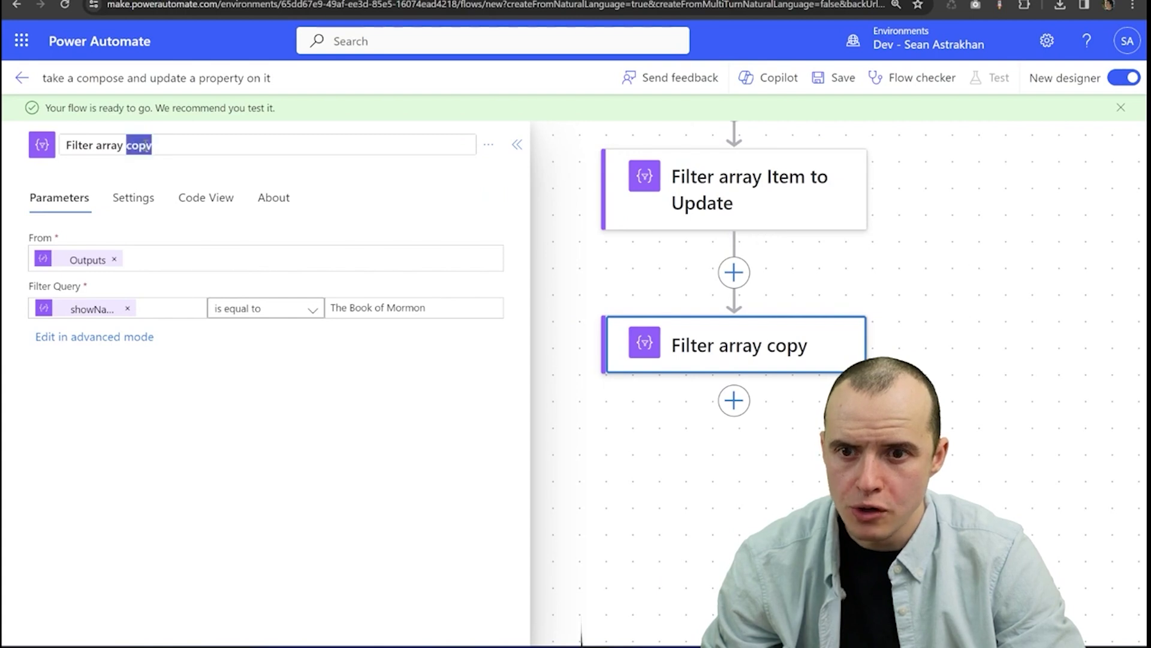
type("all")
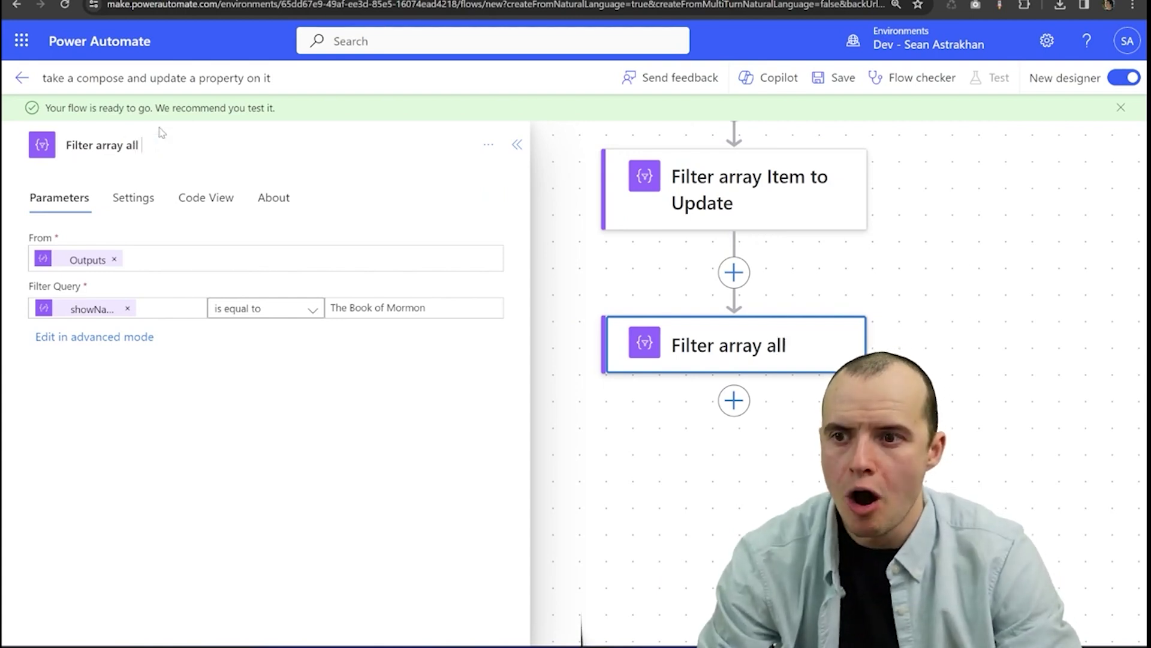
type(" items EXC")
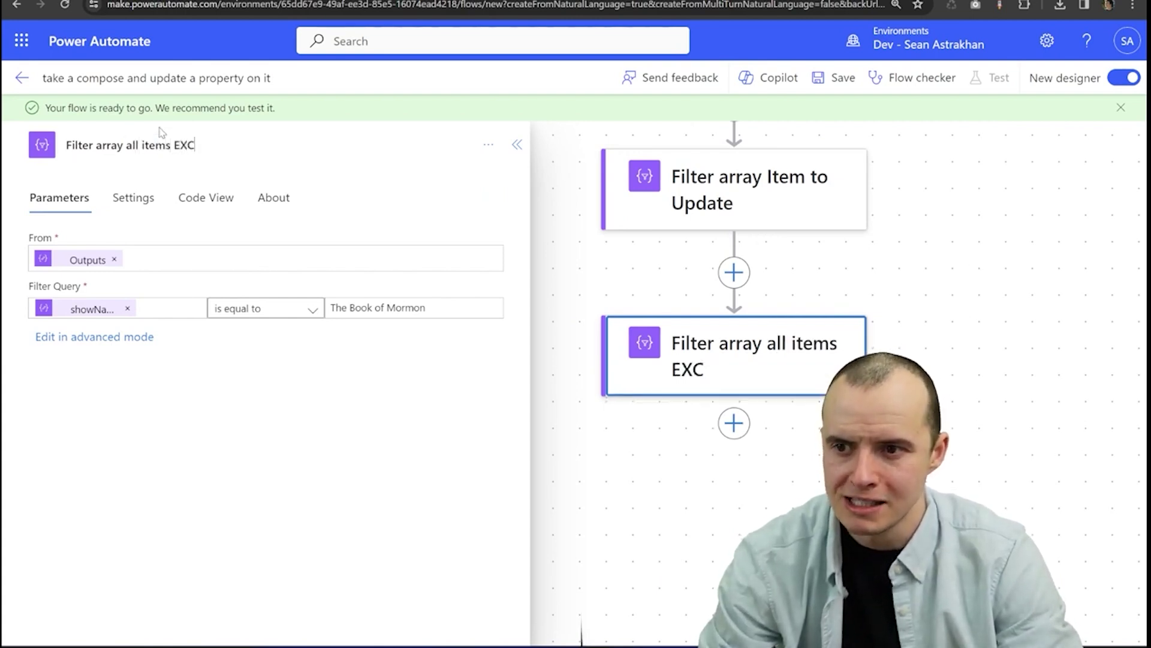
type("EP")
key("BackSpace")
type("EPT updated one")
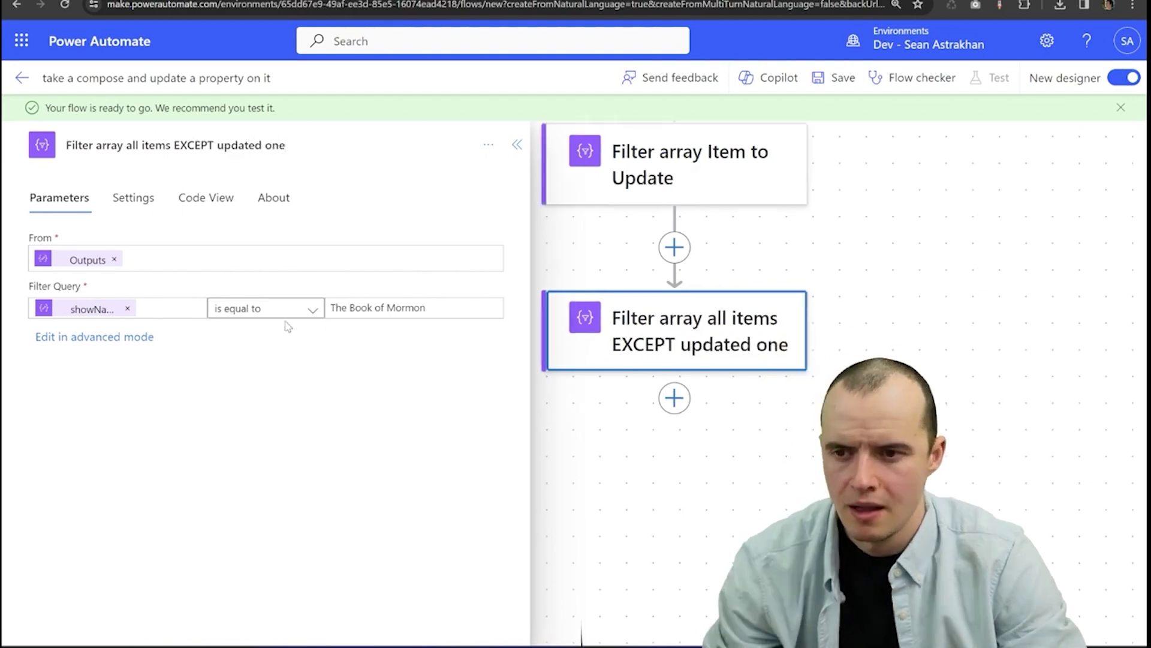
- Change the copied filter's operator to 'is not equal to' and save the flow
left_click(291, 312)
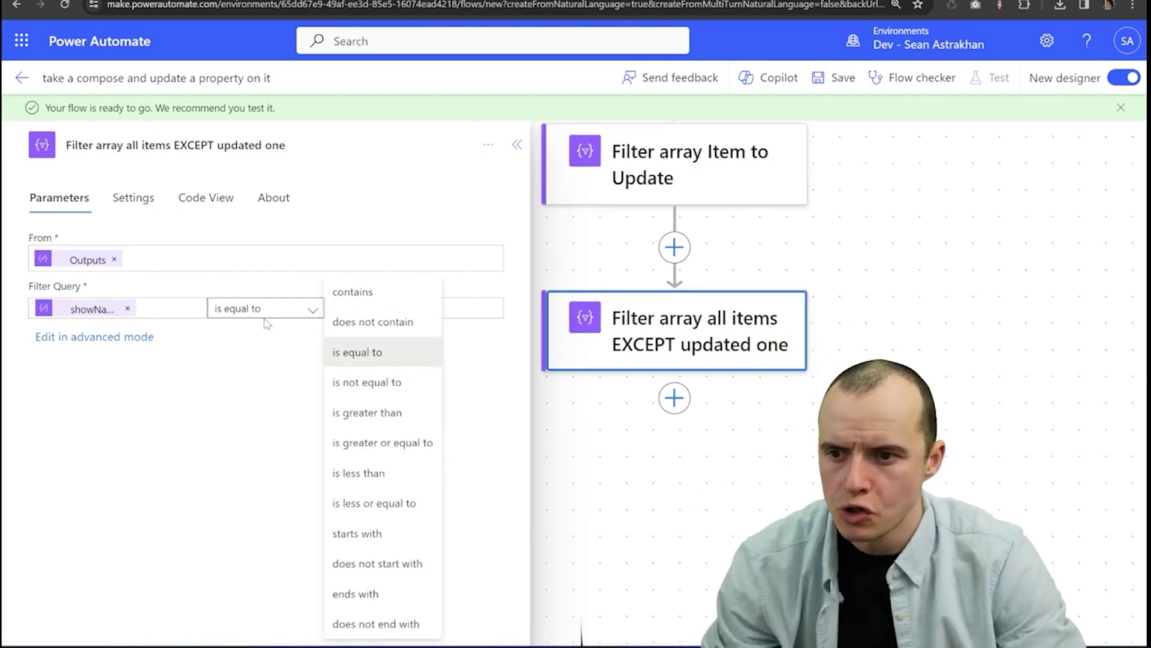
left_click(368, 383)
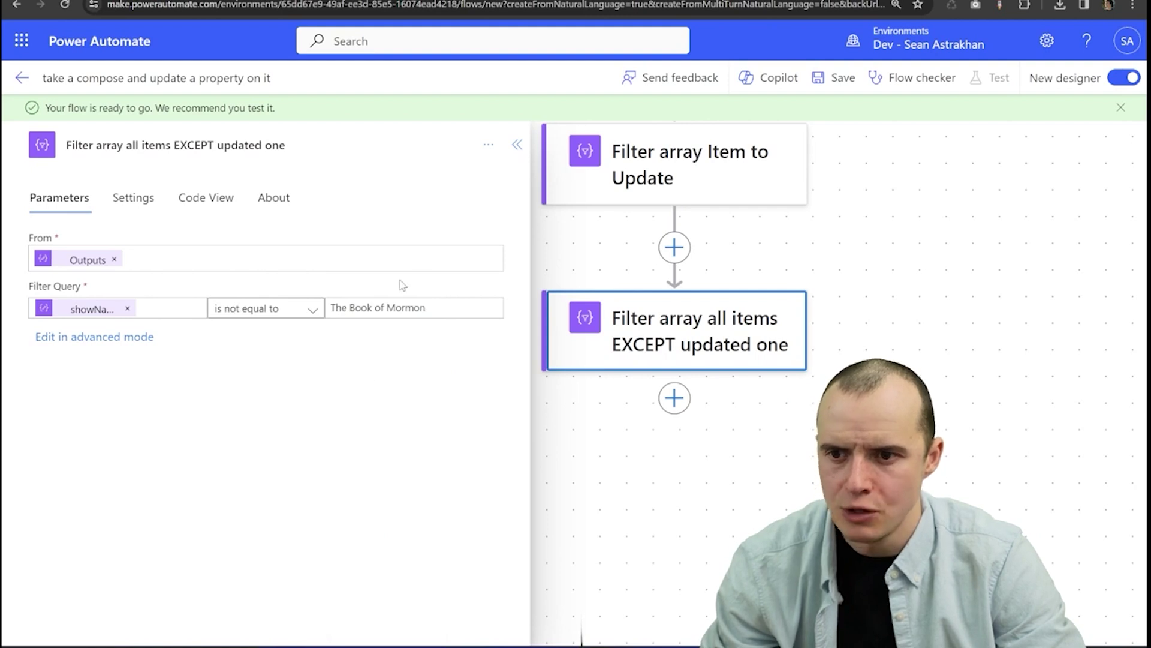
left_click(839, 77)
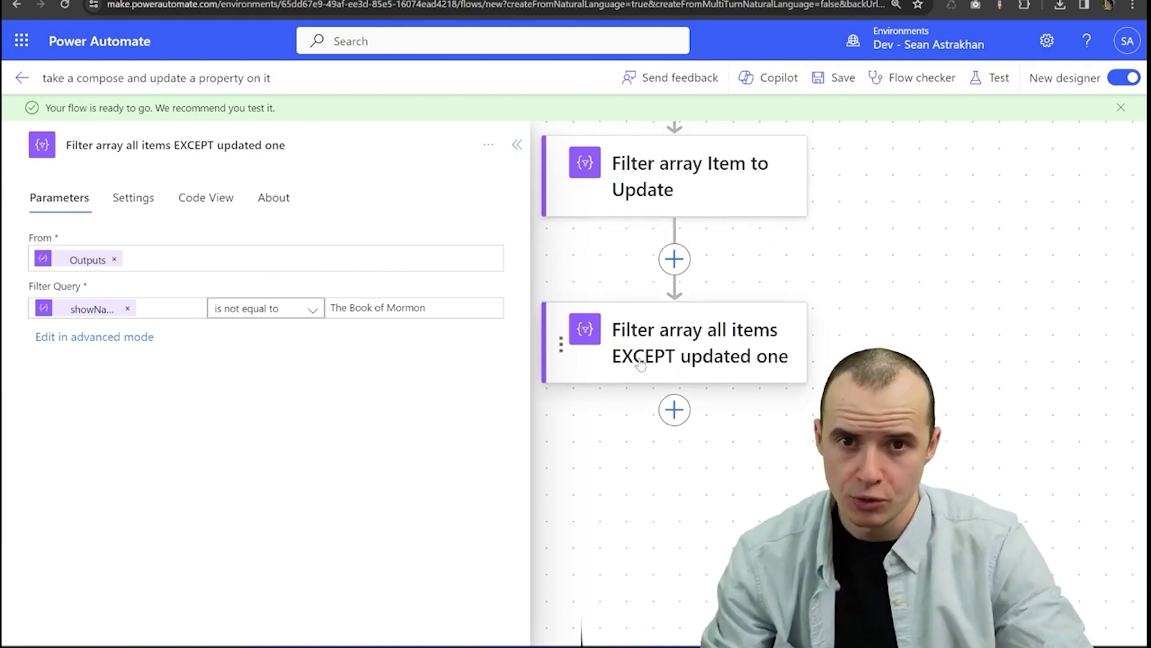
scroll(640, 364, "up", 1)
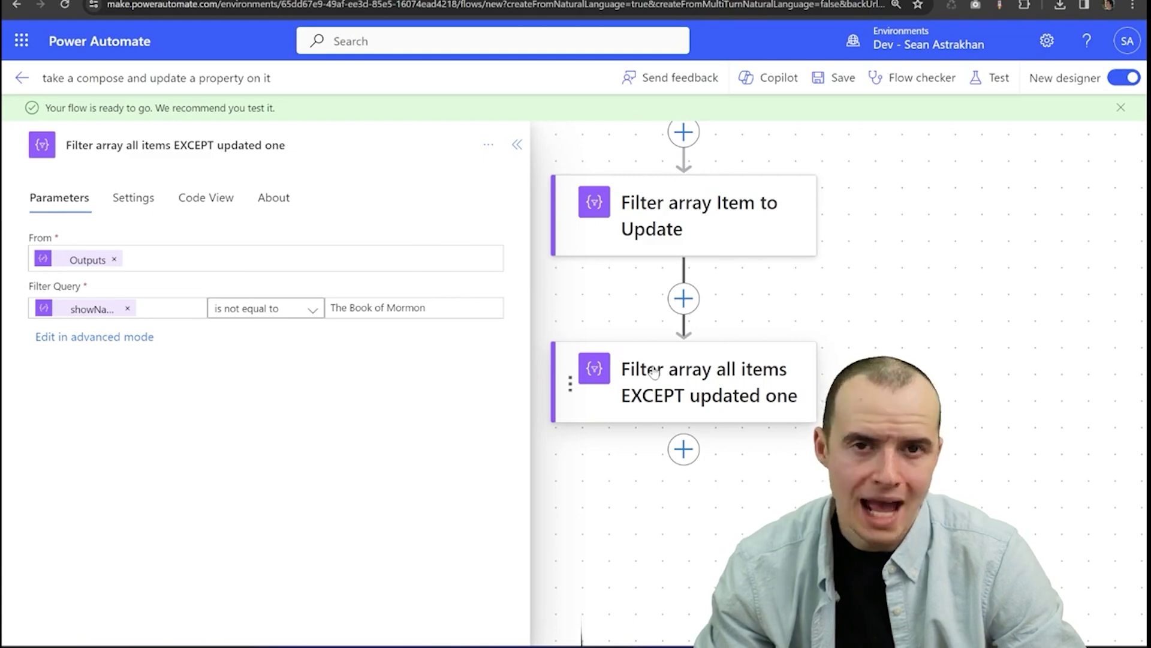
- Insert an Initialize variable action above the Item to Update filter
scroll(720, 270, "up", 2)
left_click(686, 193)
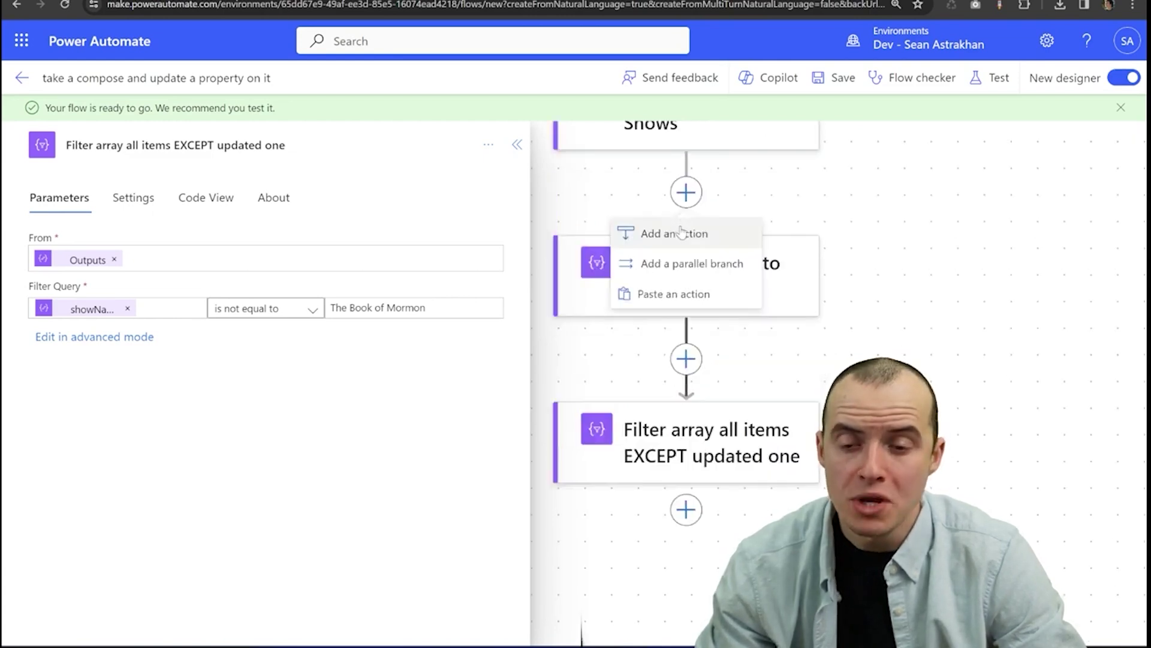
left_click(681, 233)
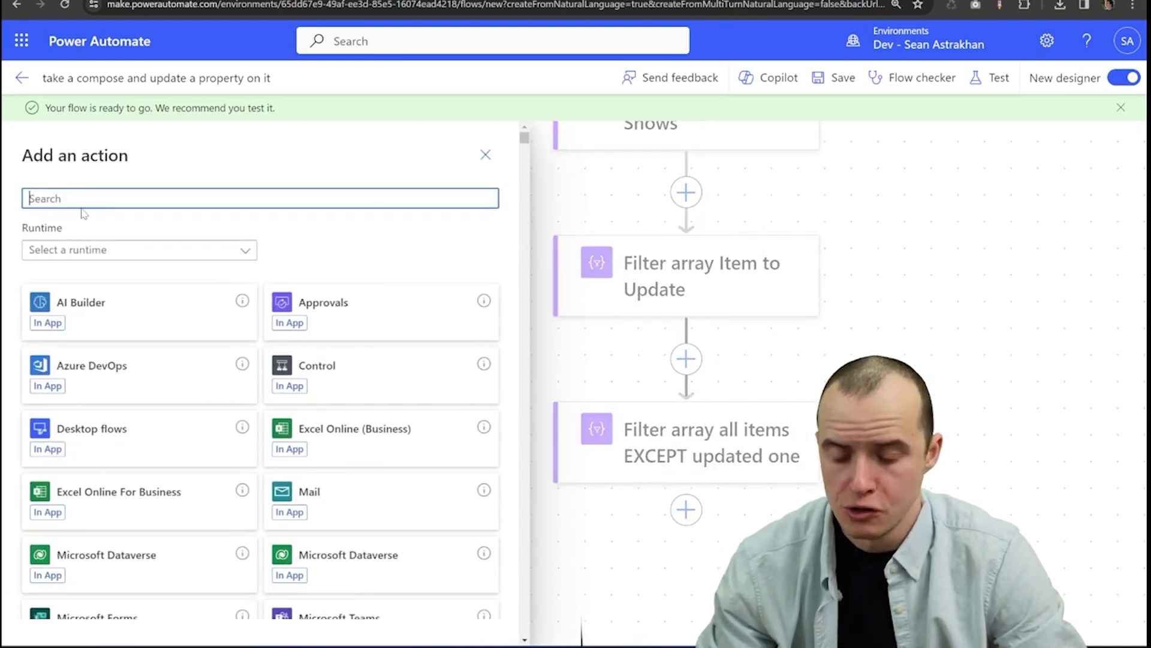
type("variable")
left_click(74, 449)
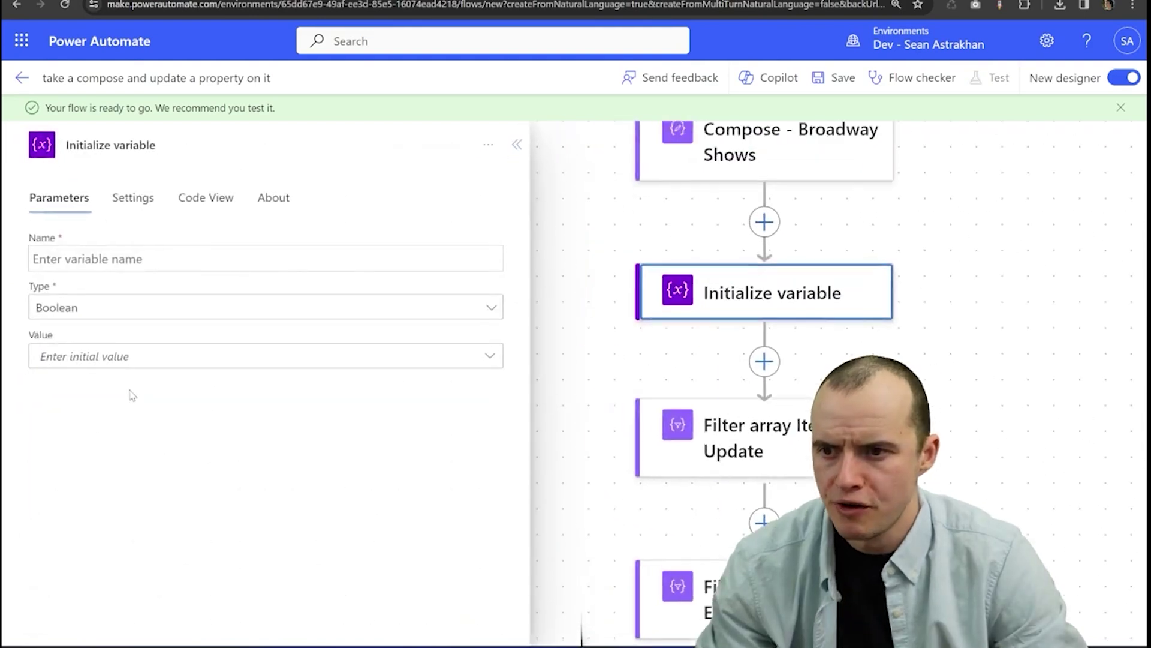
- Name the variable 'Broadway Shows Final Result' and set its type to Array
left_click(158, 261)
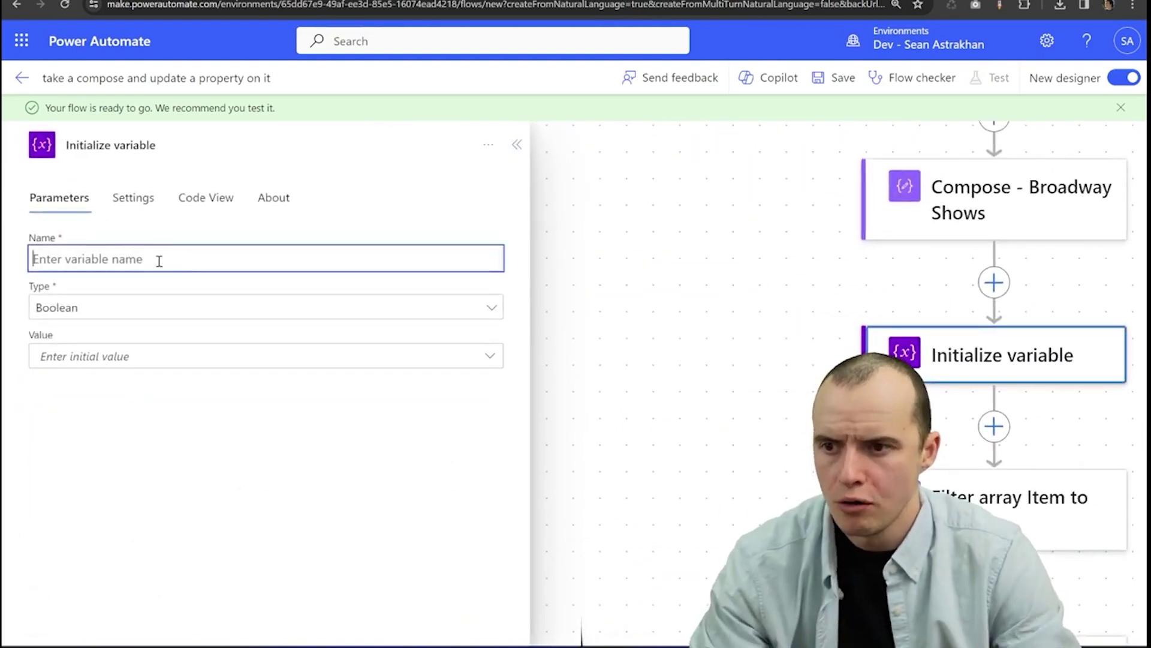
type("Broadway Show")
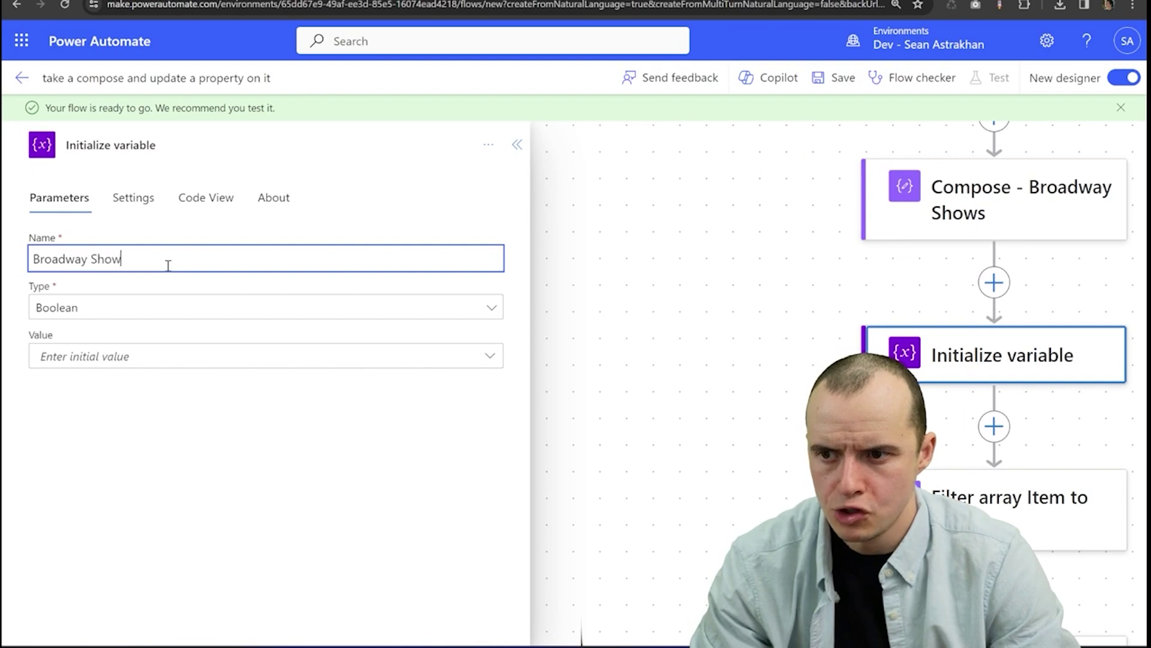
type("s Final Result")
left_click(158, 311)
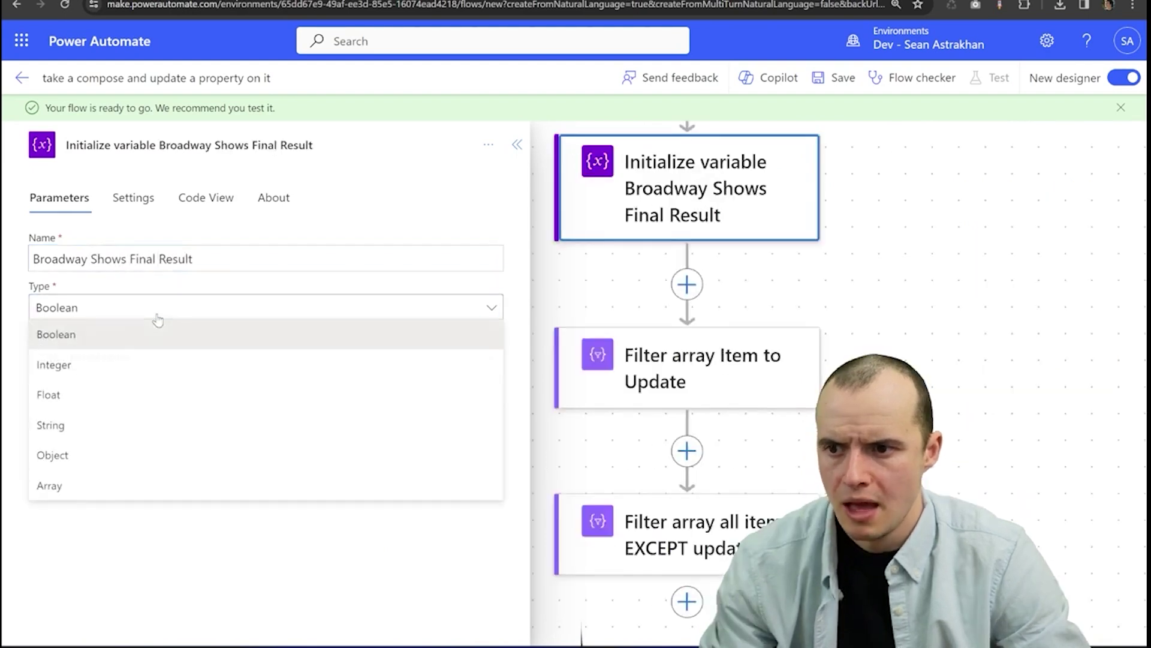
left_click(66, 483)
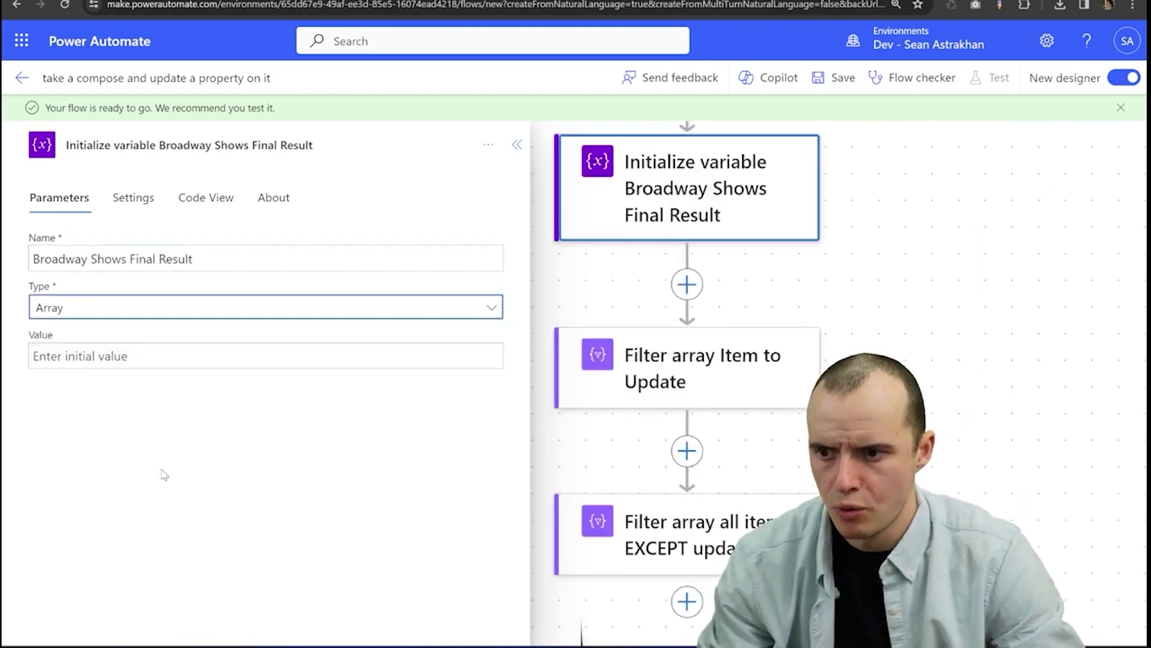
- Add a Set variable action right after the EXCEPT filter step
left_click(516, 144)
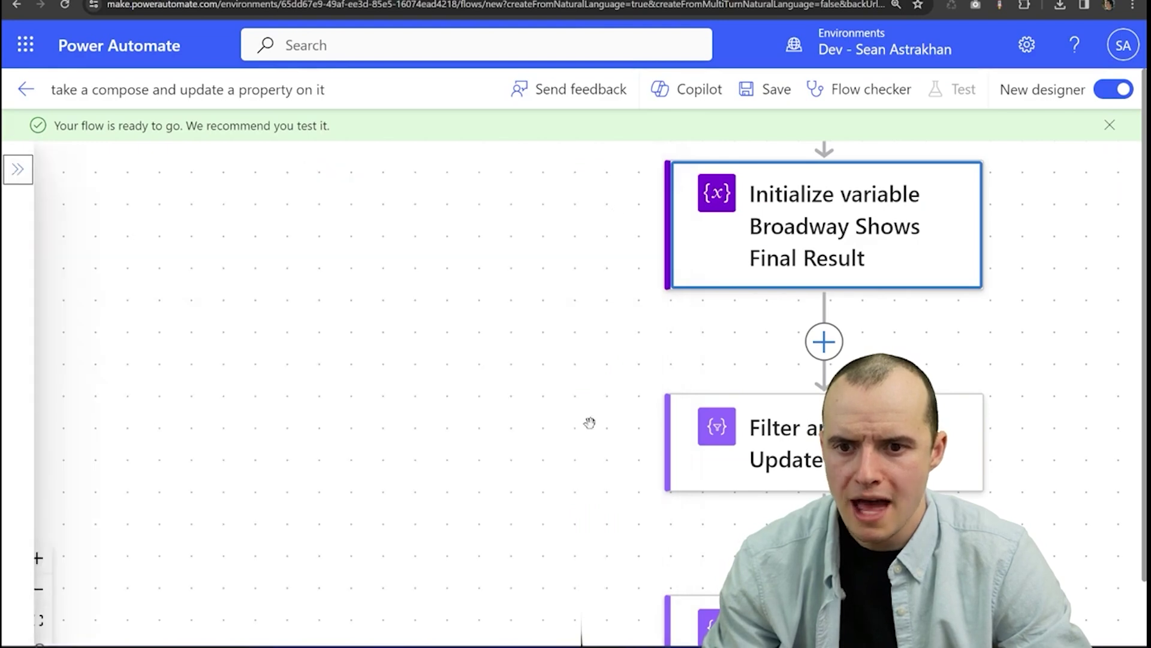
scroll(590, 423, "down", 5)
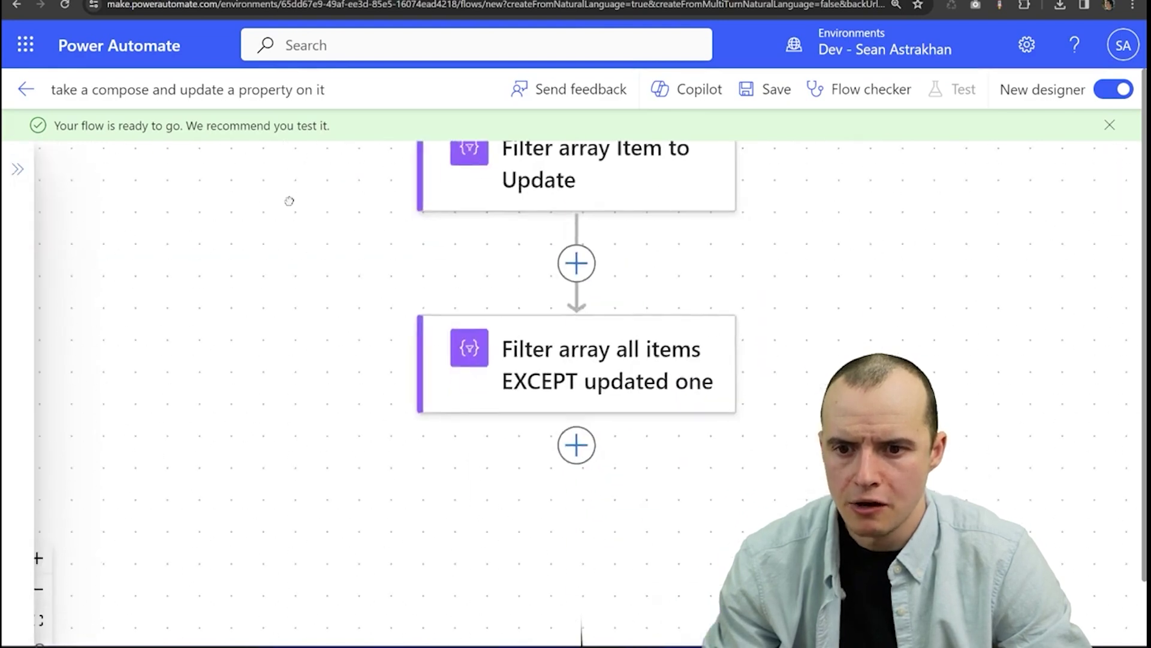
left_click(555, 370)
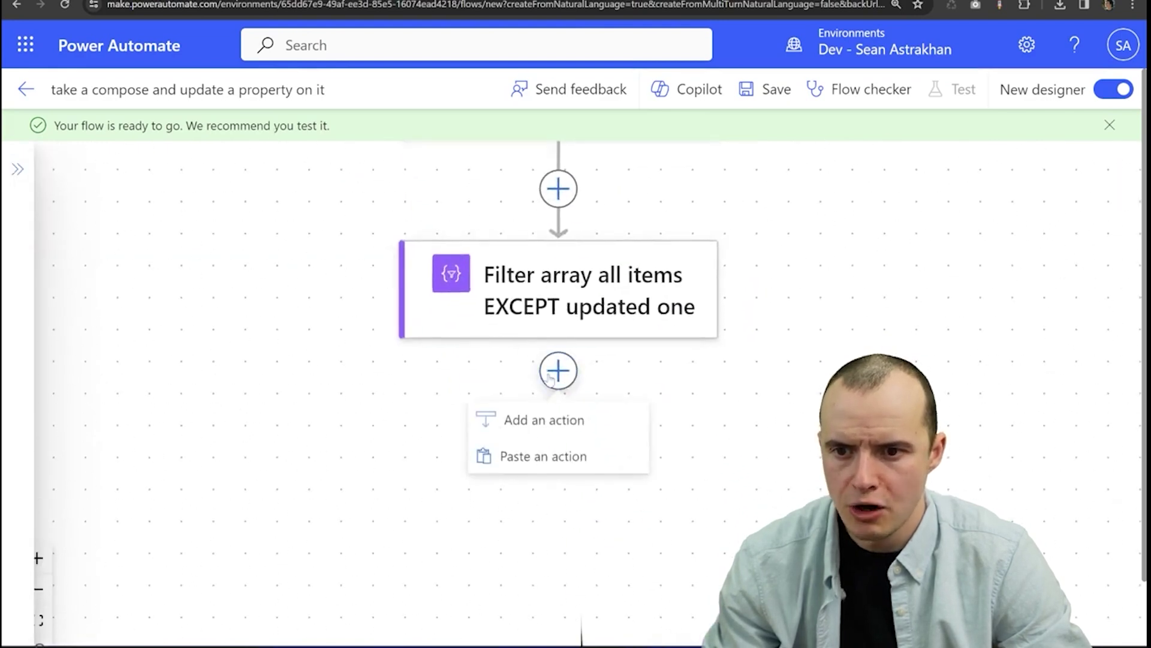
left_click(533, 428)
type("set variable")
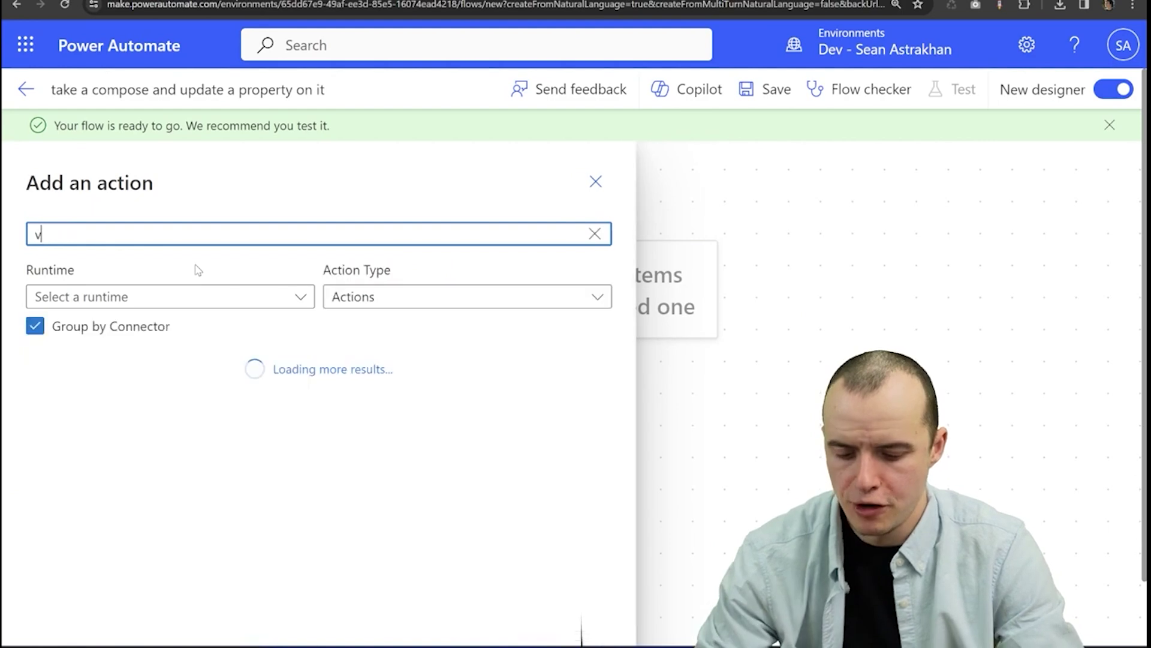
left_click(148, 436)
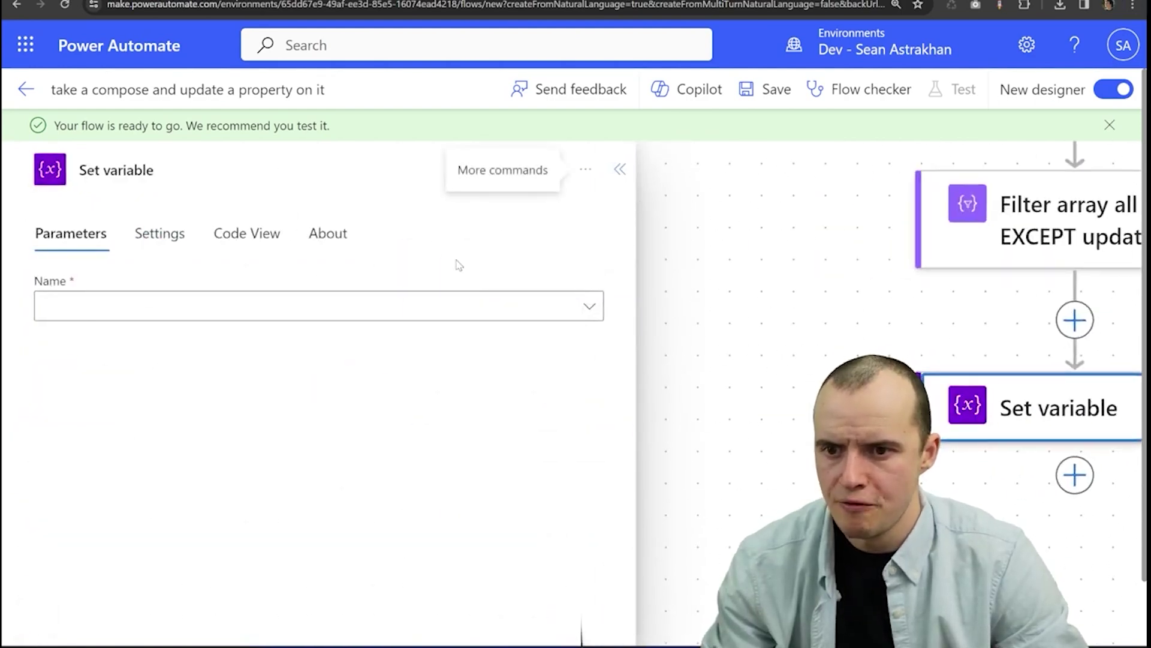
- Set the Broadway Shows Final Result variable's value to the EXCEPT filter's Body
left_click(571, 306)
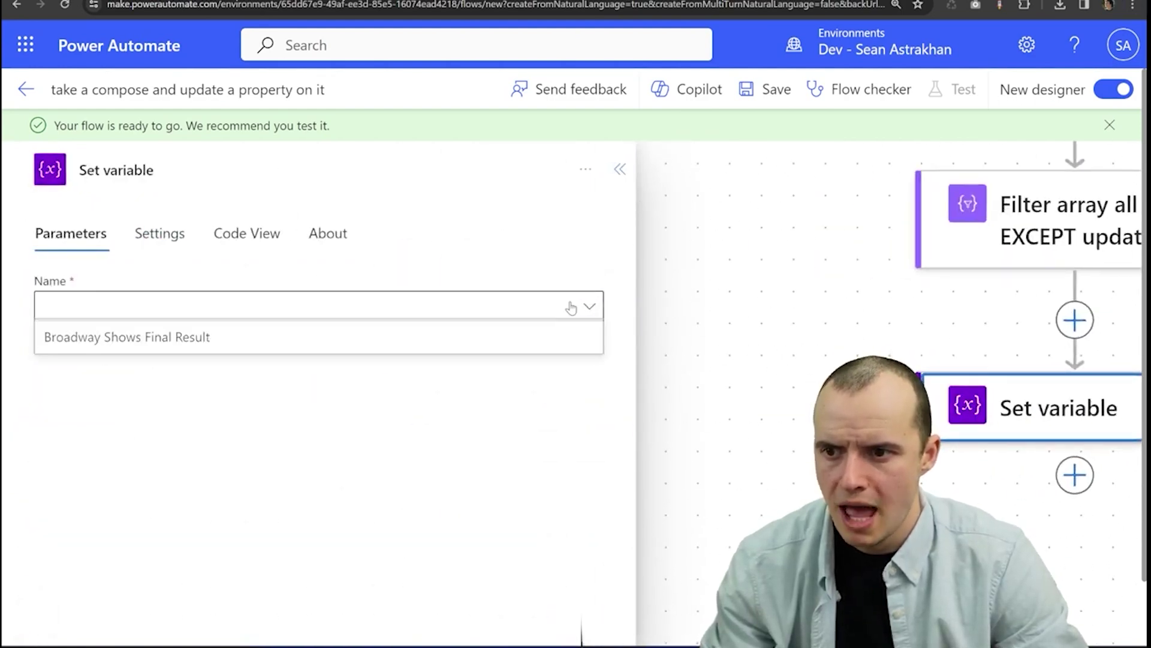
left_click(304, 331)
left_click(235, 360)
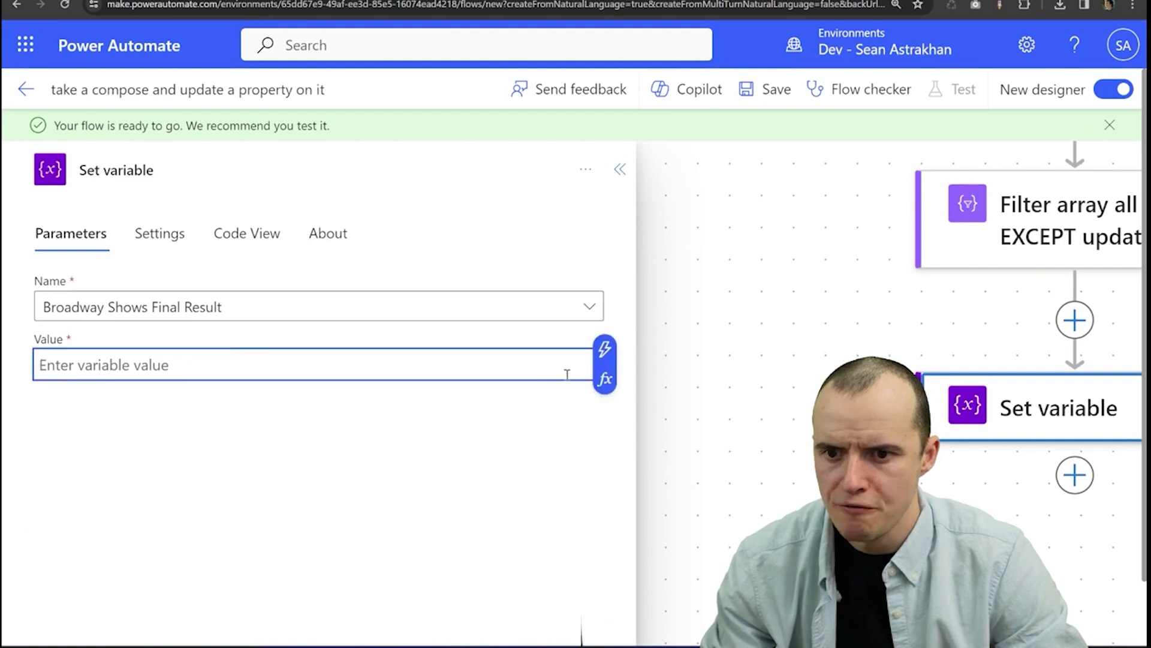
left_click(605, 348)
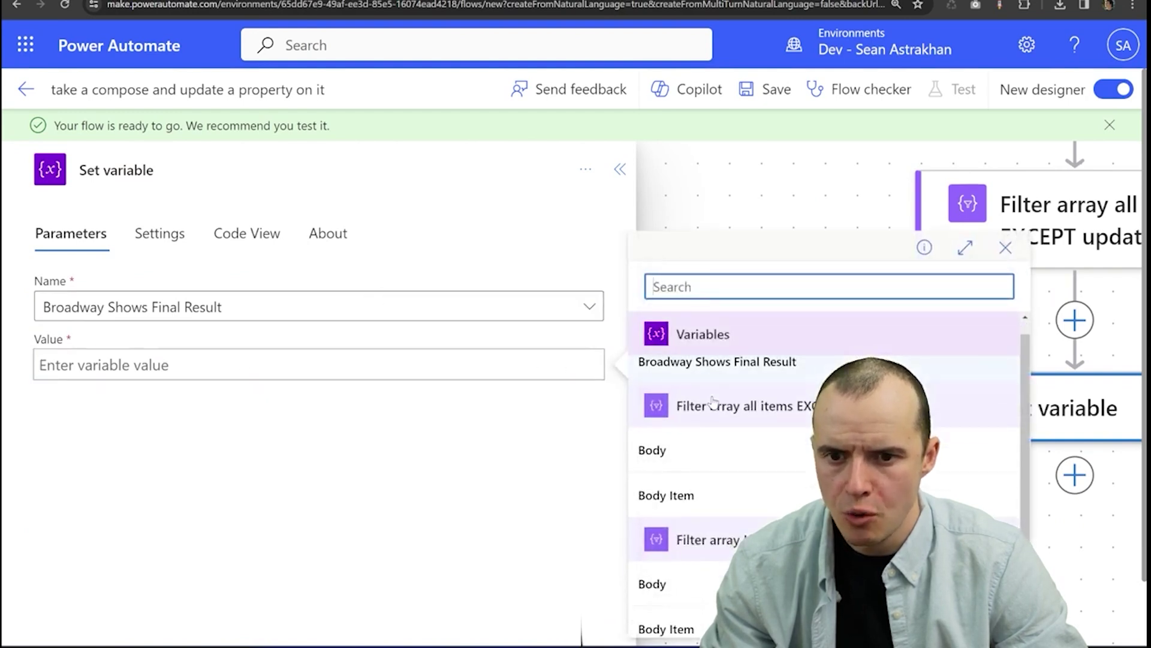
scroll(714, 405, "down", 1)
scroll(729, 424, "up", 1)
left_click(700, 421)
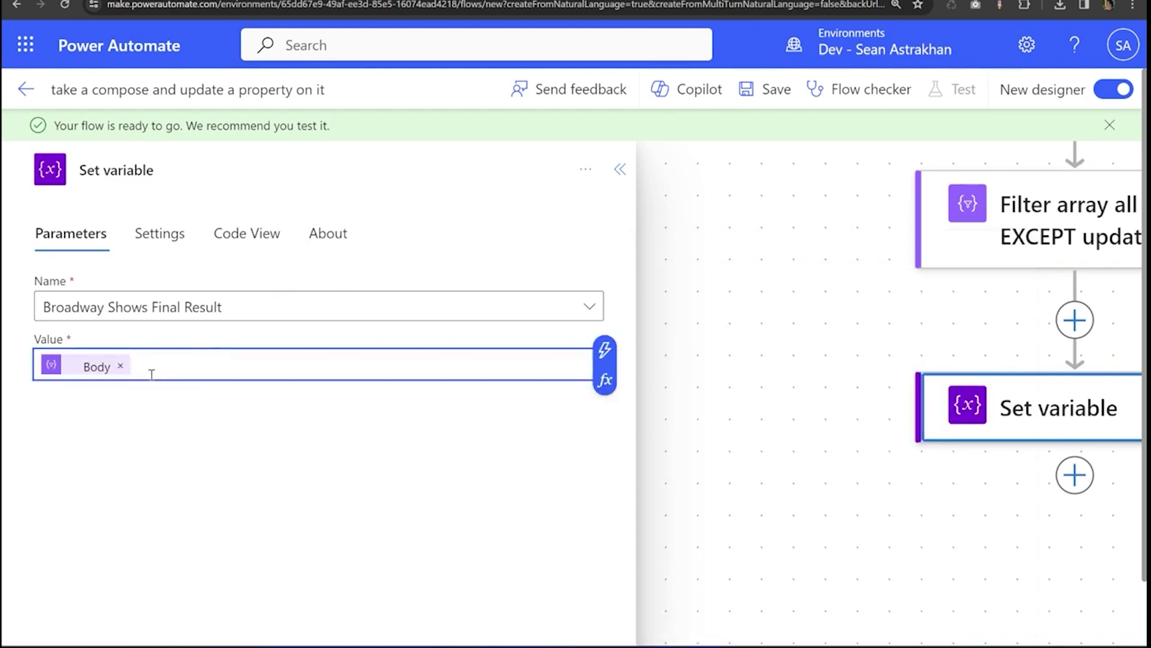
left_click(620, 169)
- Add a Compose step with setProperty(first(body('Filter_array_Item_to_Update')), 'isSoldOut', true) as input
left_click_drag(799, 344, 791, 177)
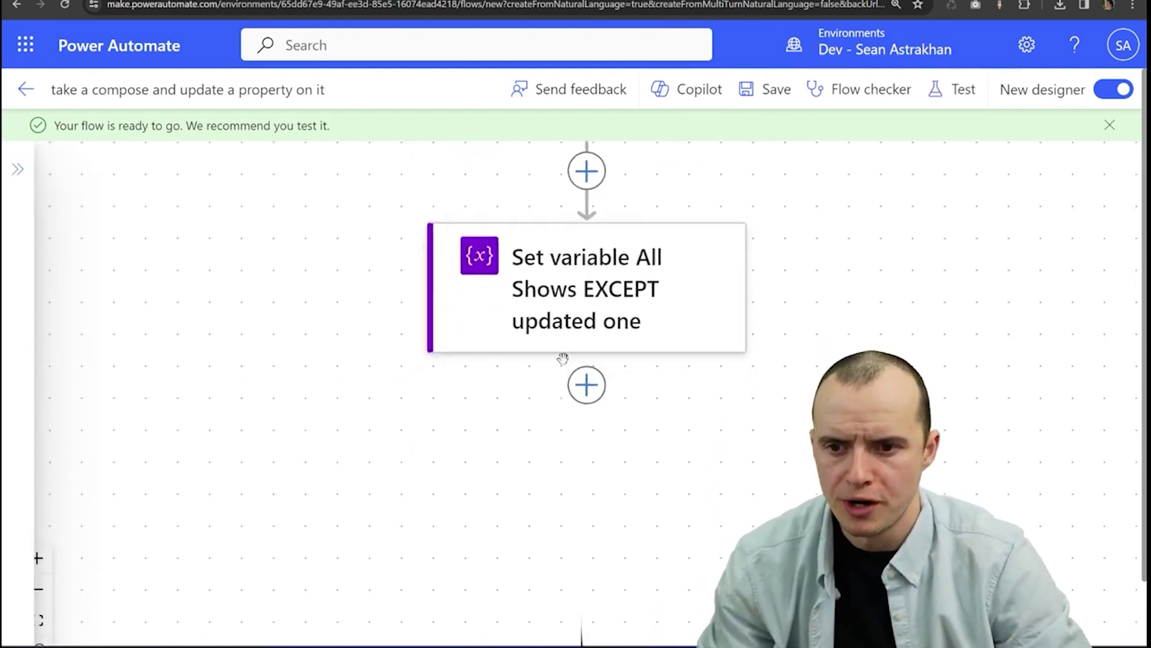
left_click(587, 384)
left_click(537, 433)
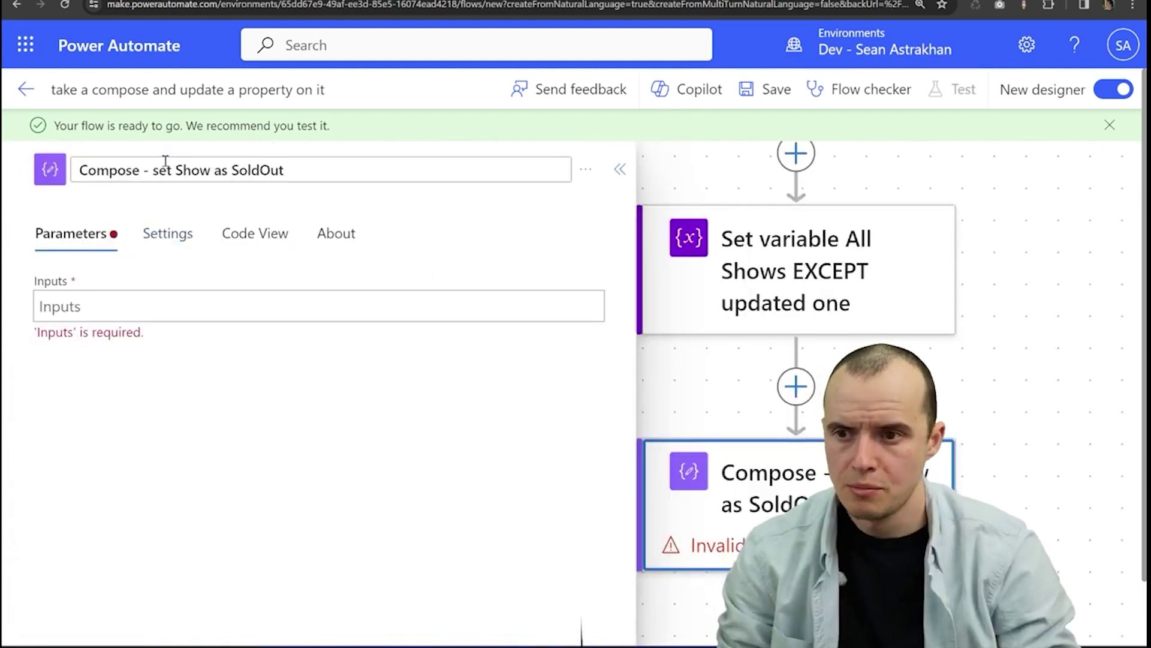
left_click(136, 313)
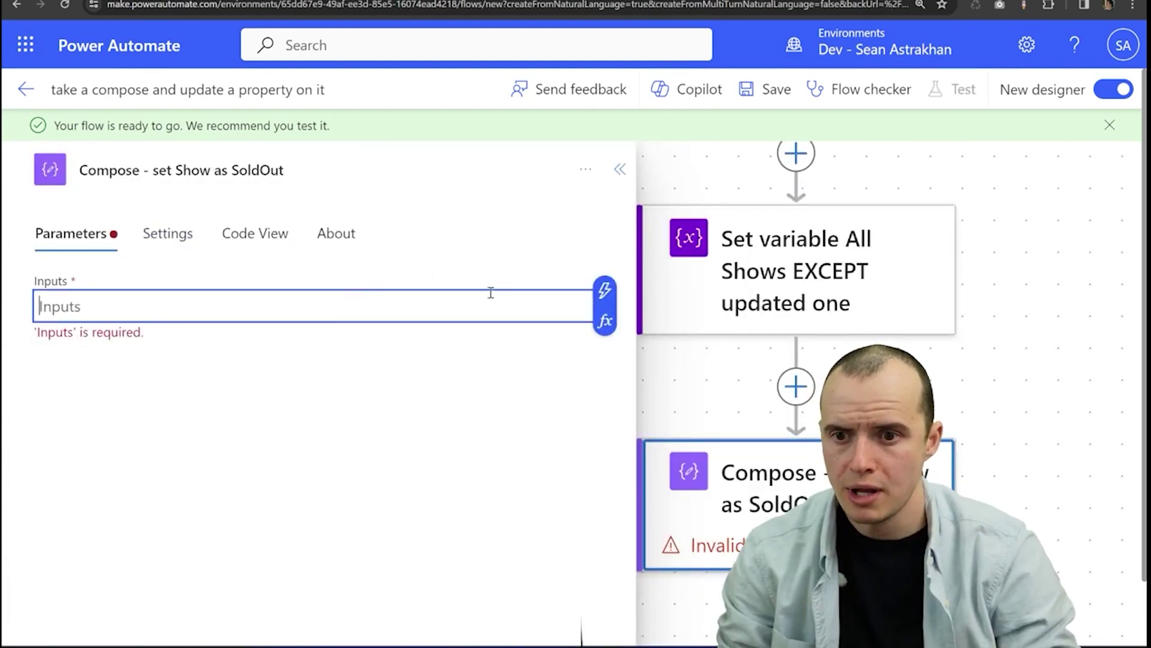
left_click(604, 320)
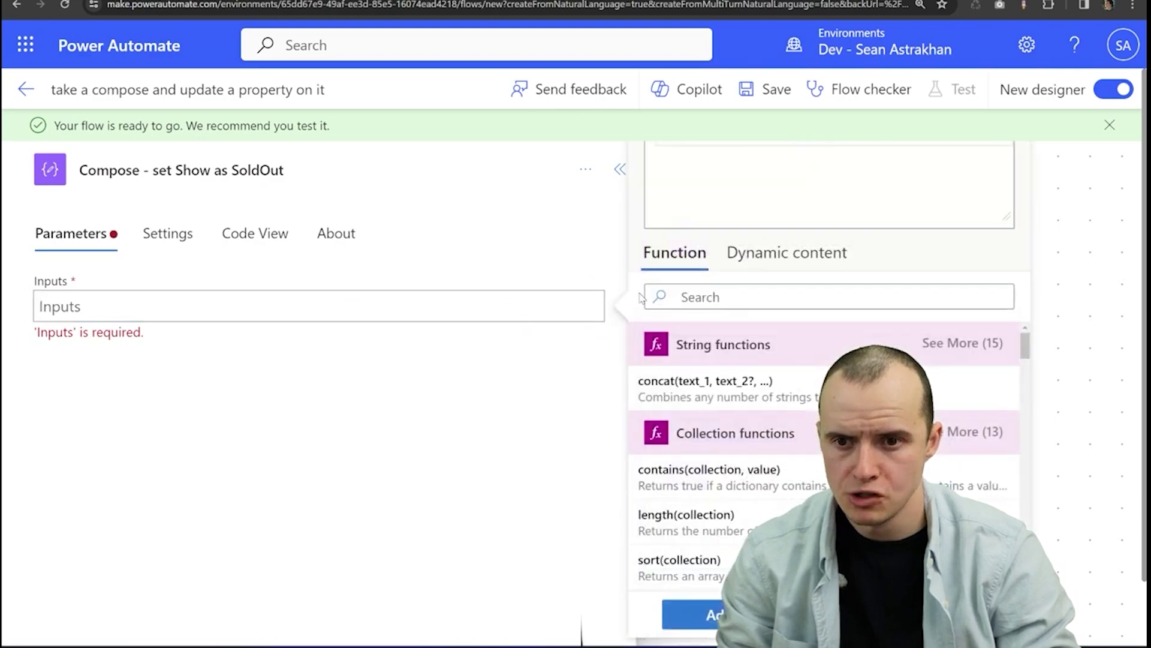
type("setProperty(")
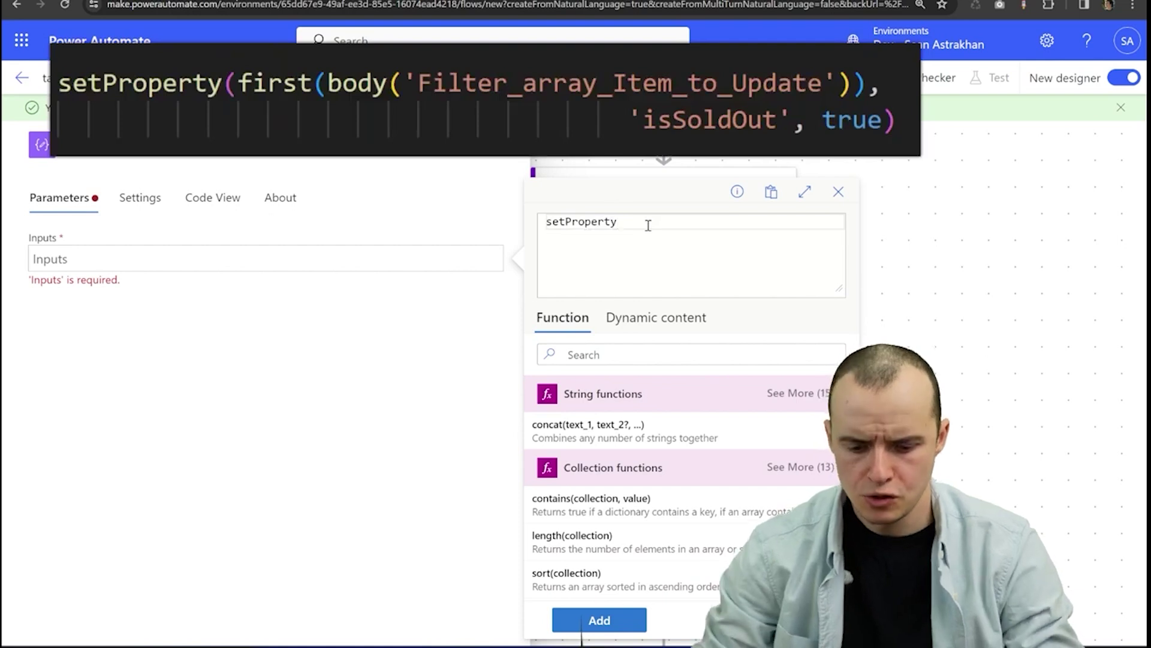
type("first(body")
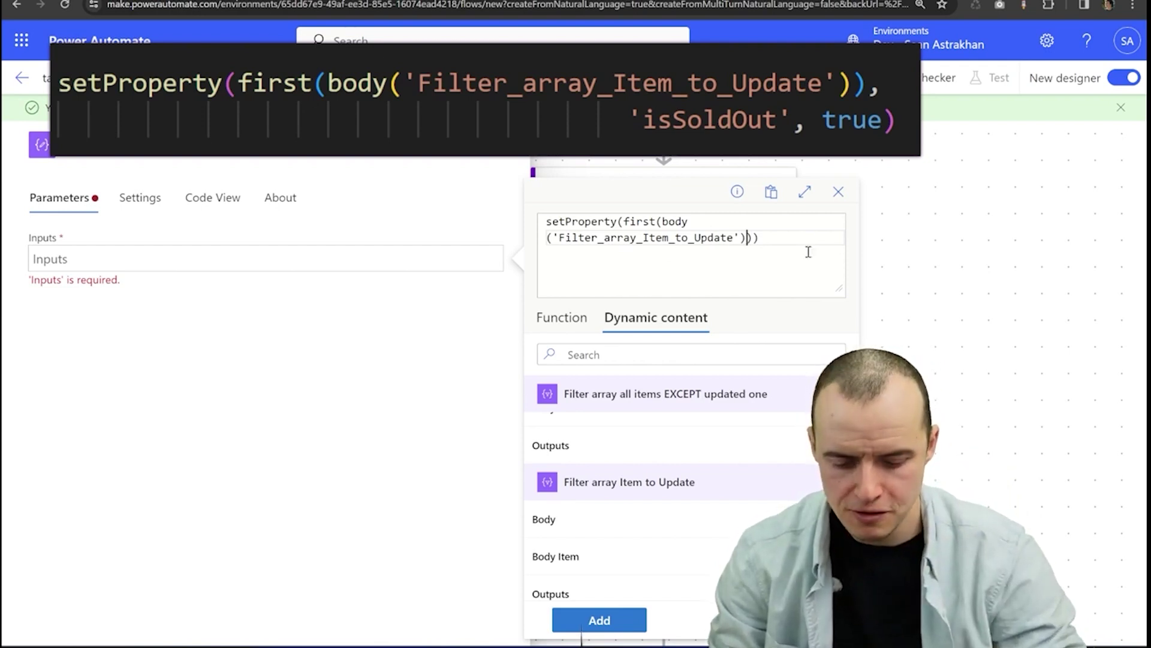
type(", 'is")
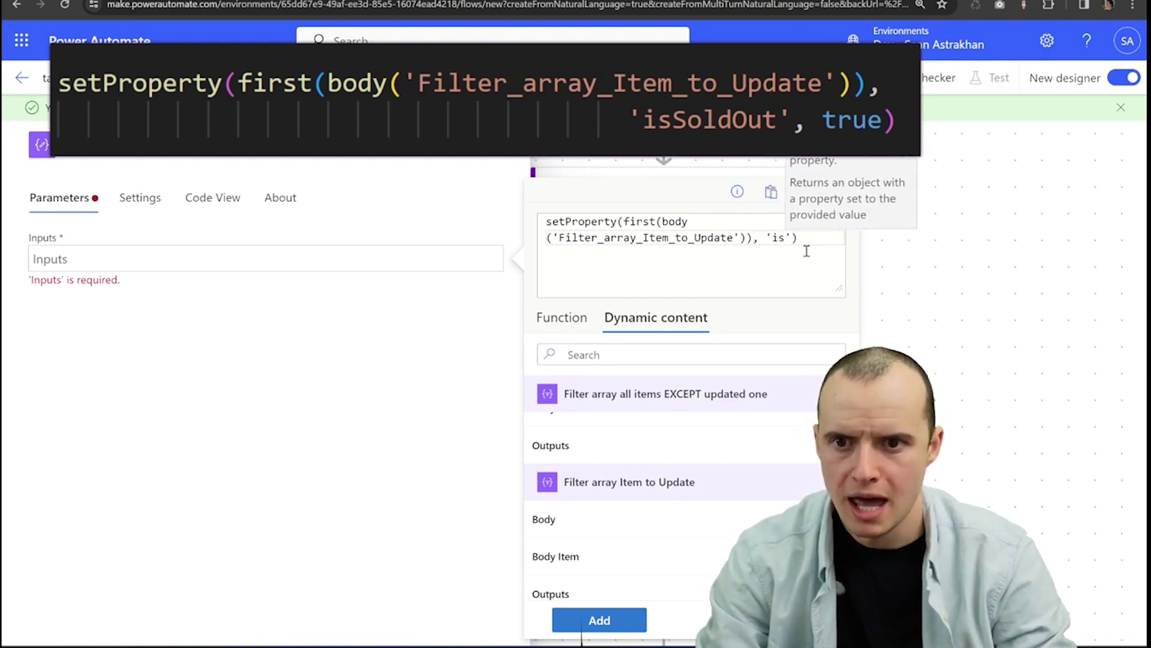
type("SoldOut'")
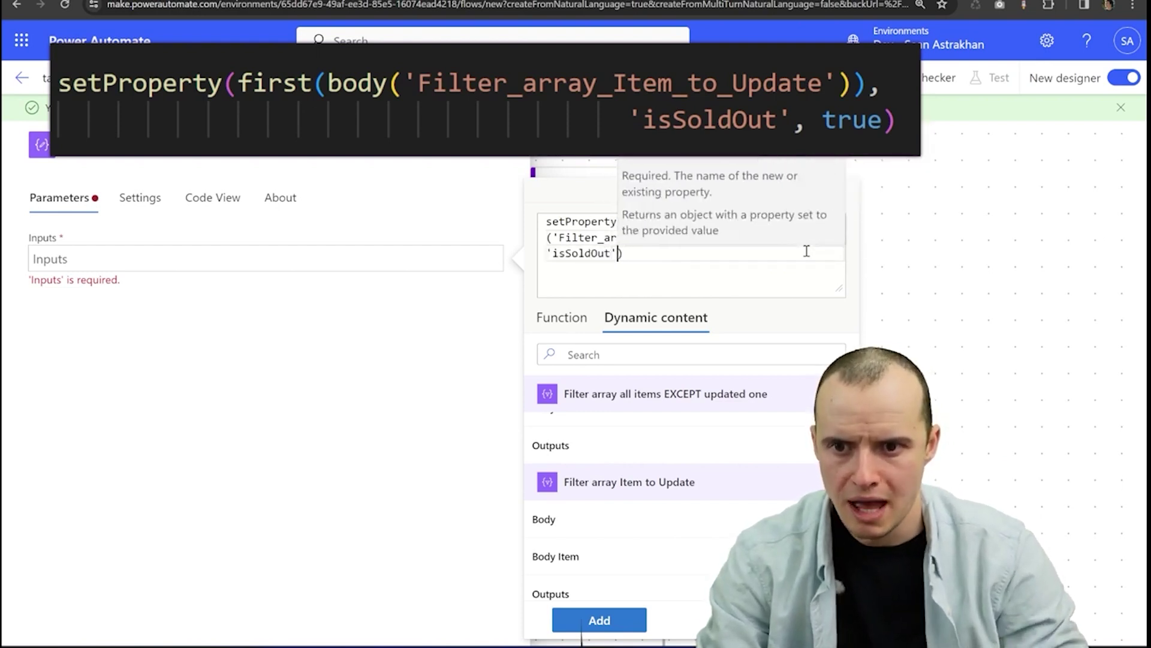
type(", true")
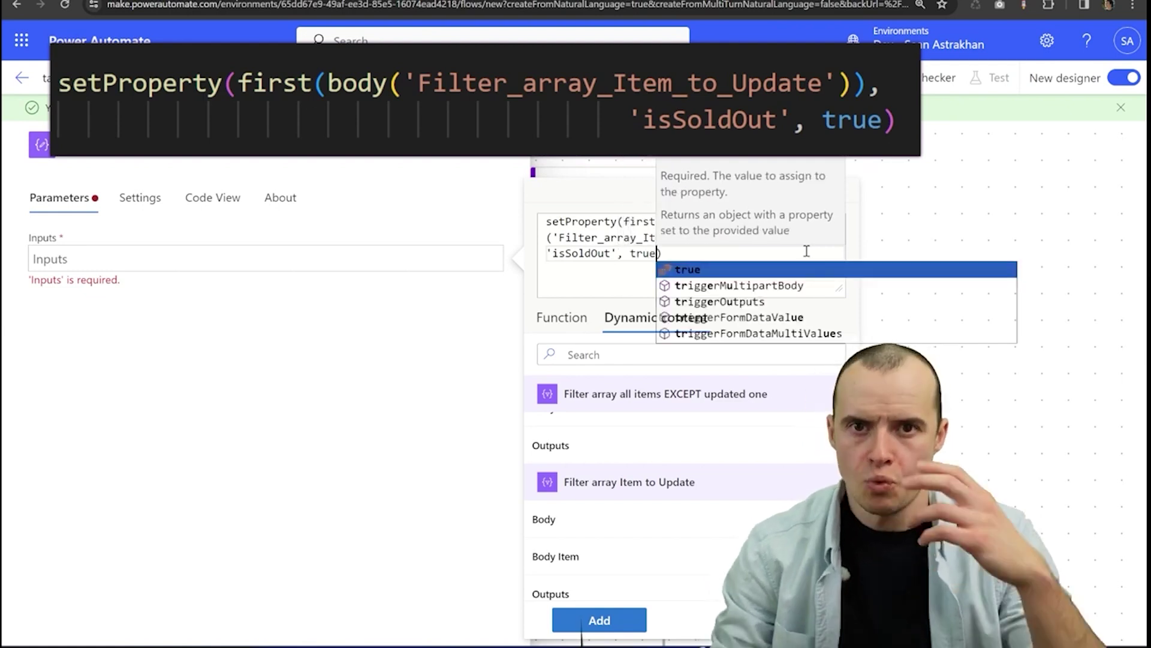
left_click(599, 619)
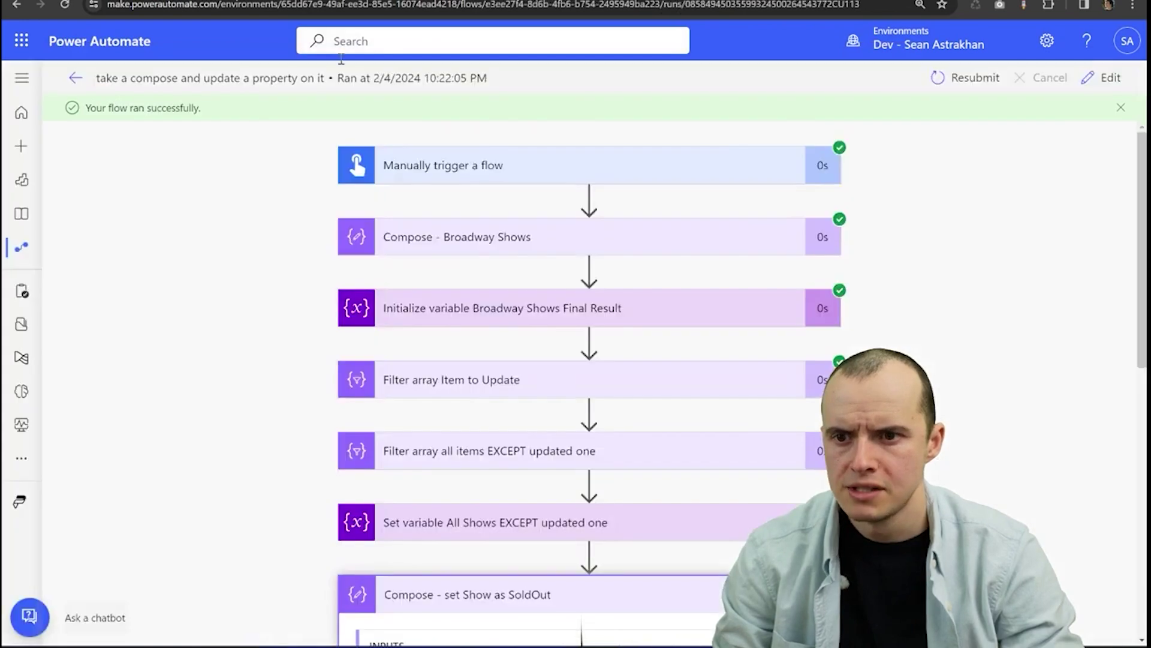
- In the test run, check the set-SoldOut step's inputs for its category and isSoldOut true
scroll(394, 282, "down", 1)
scroll(419, 312, "down", 4)
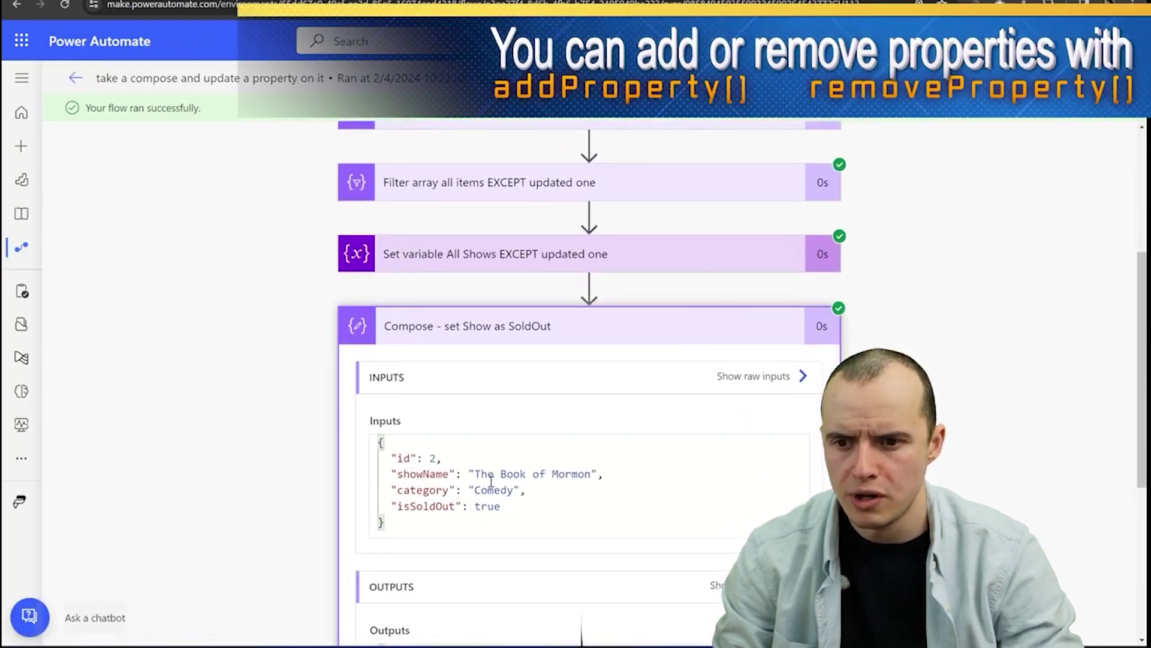
triple_click(448, 491)
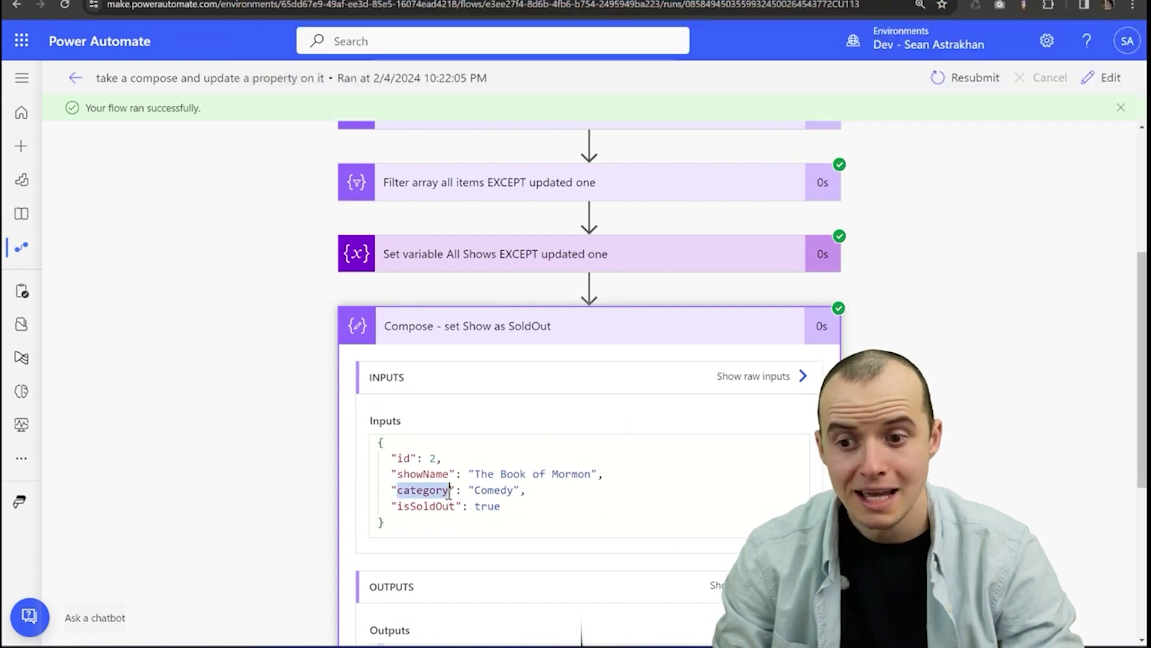
triple_click(493, 507)
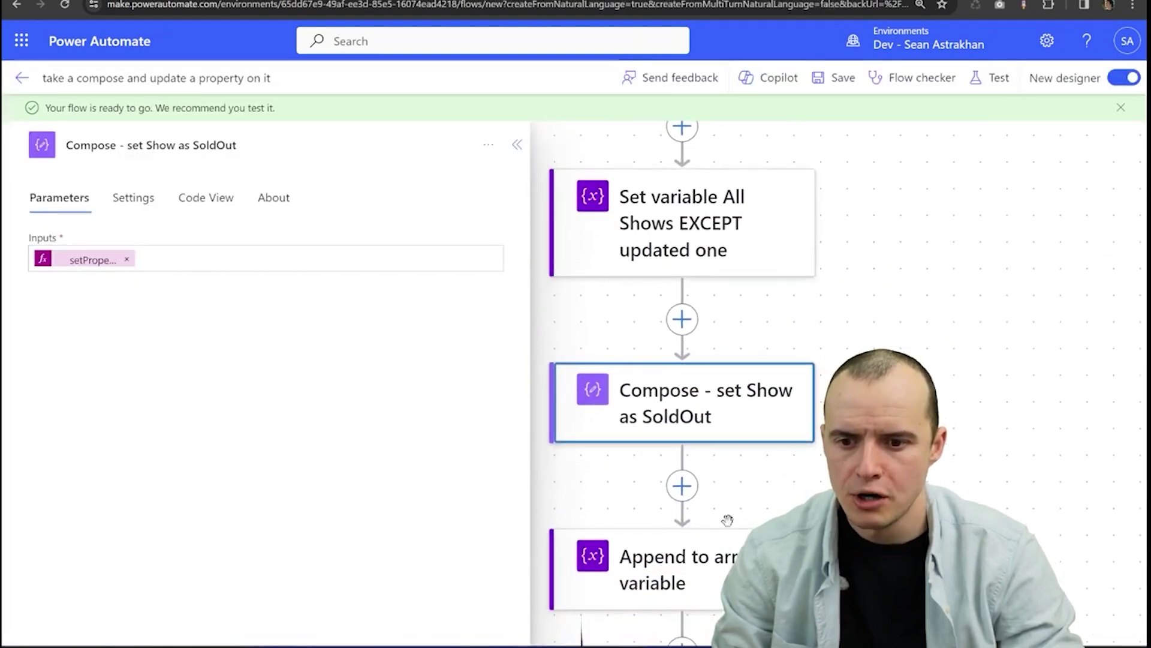
- Add an Append to array variable step adding the SoldOut Compose Outputs to Broadway Shows Final Result
left_click(682, 485)
left_click(664, 526)
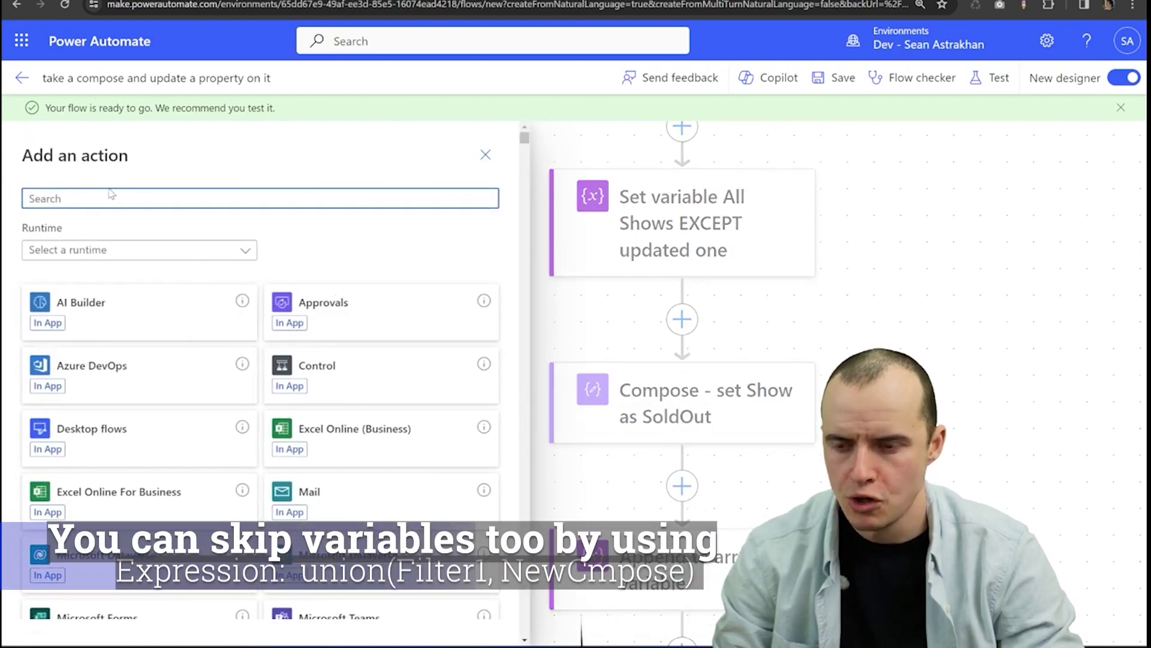
type("append")
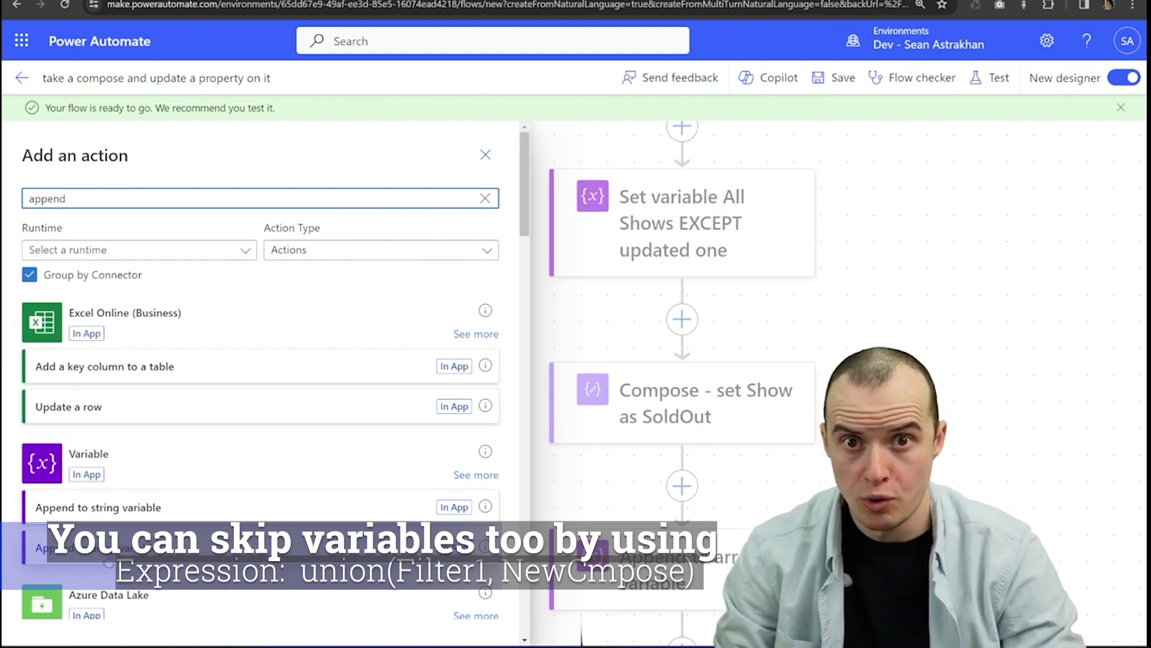
left_click(108, 558)
left_click(120, 287)
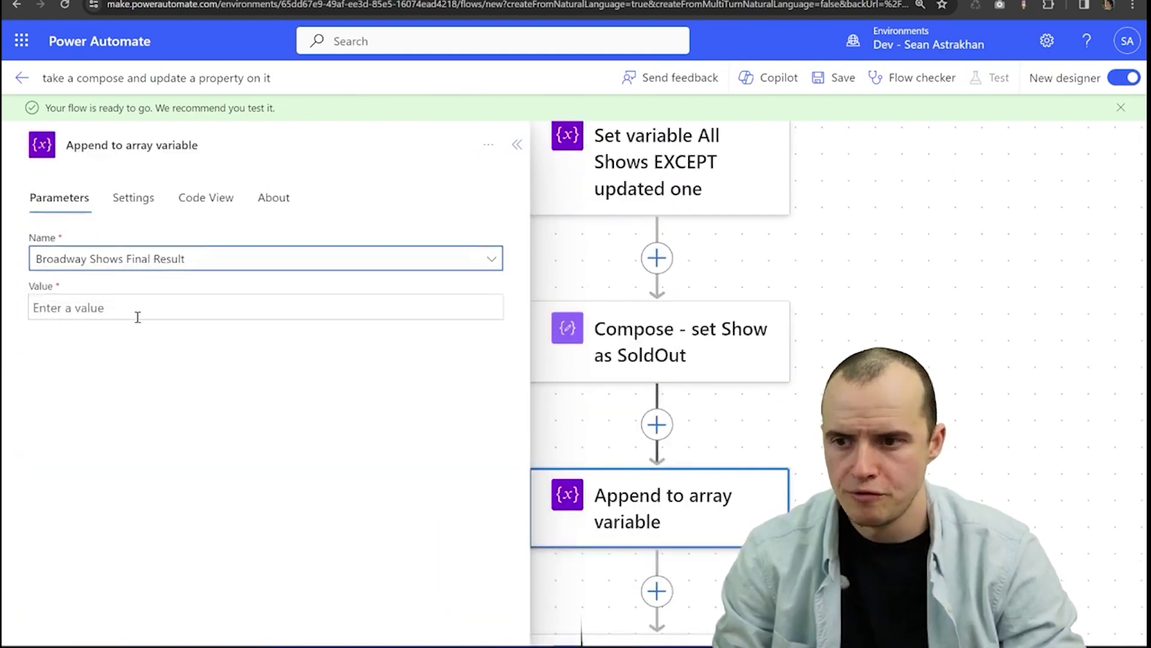
left_click(137, 308)
left_click(503, 294)
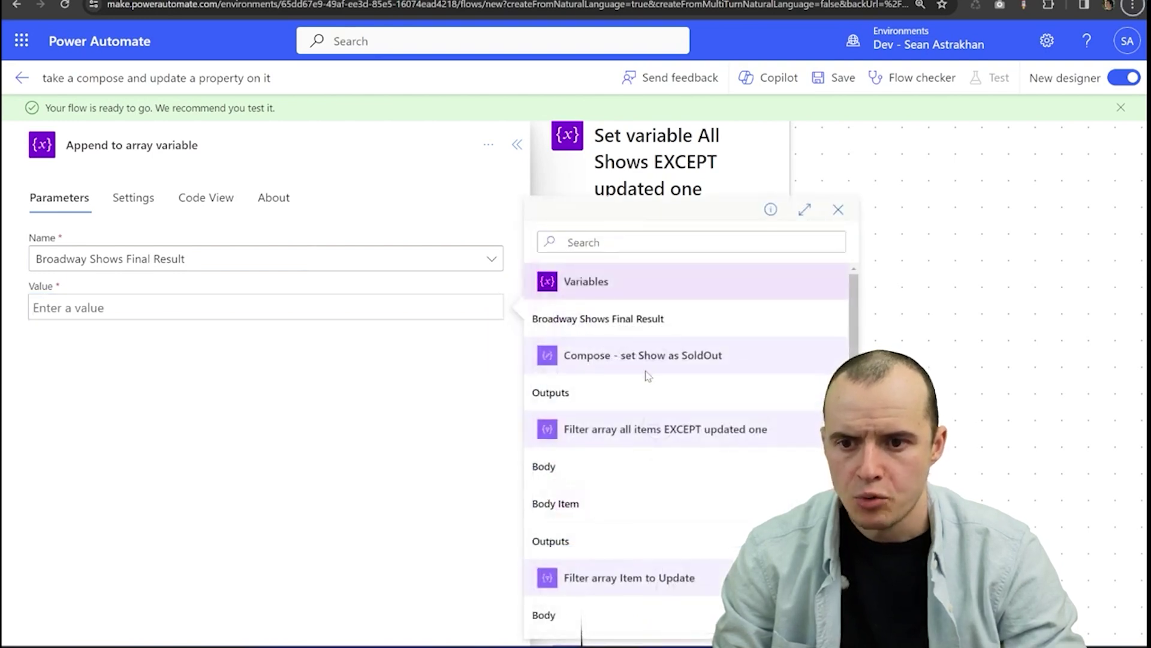
left_click(596, 399)
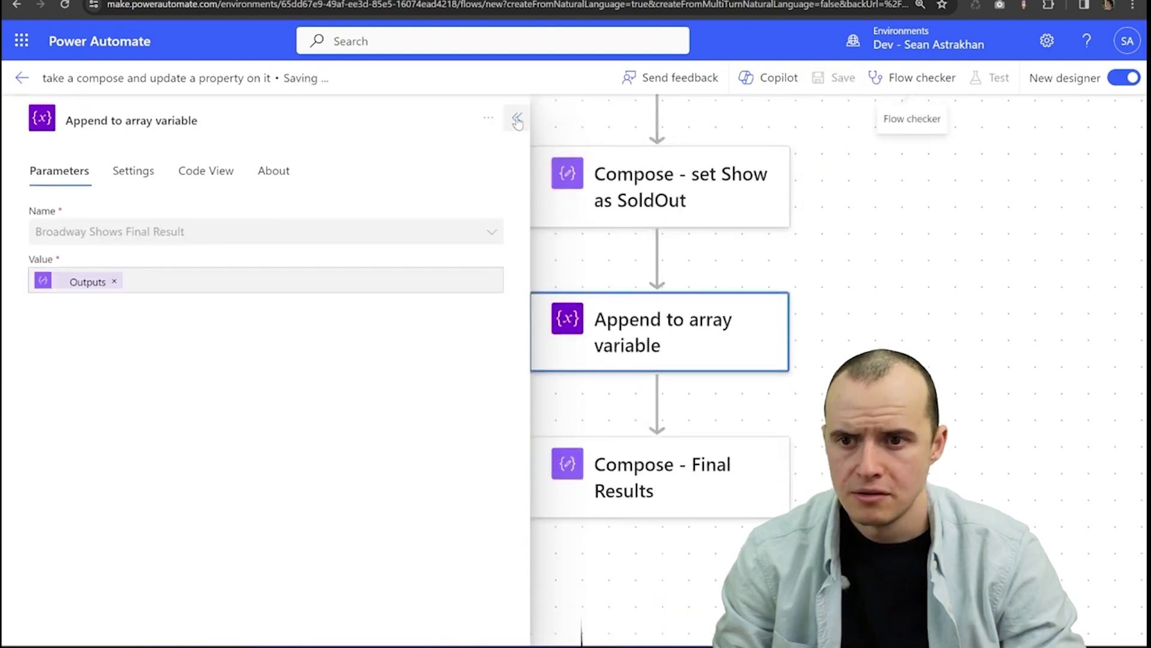
left_click(514, 118)
left_click(699, 444)
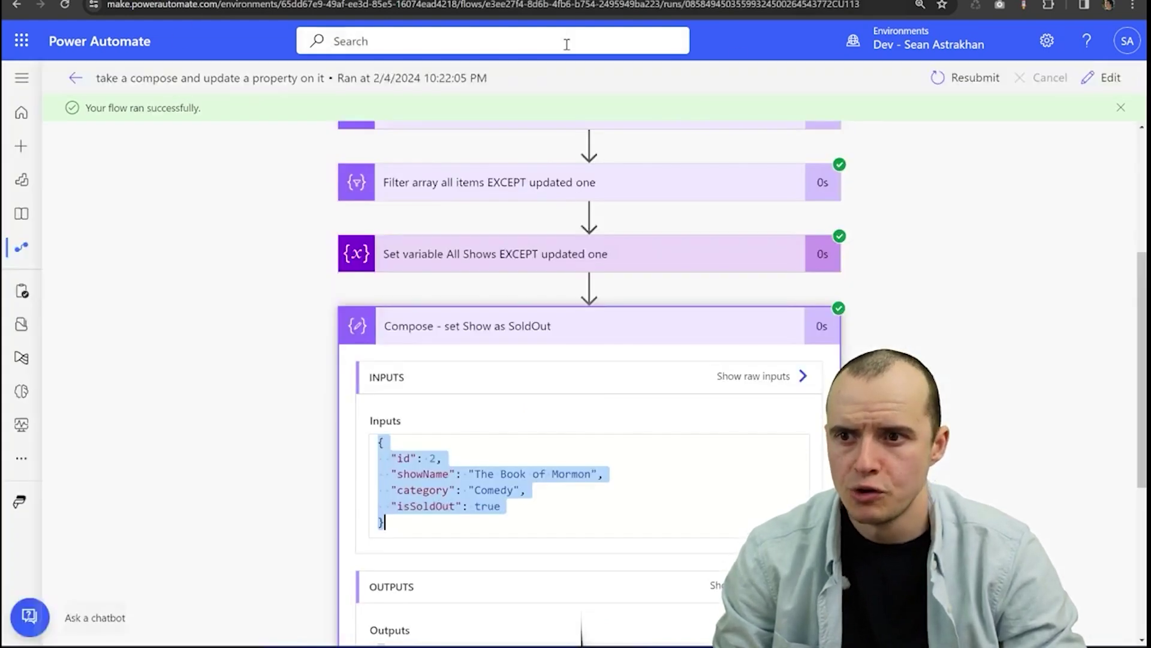
- Resubmit the flow and expand the Final Results step in the new run
left_click(981, 89)
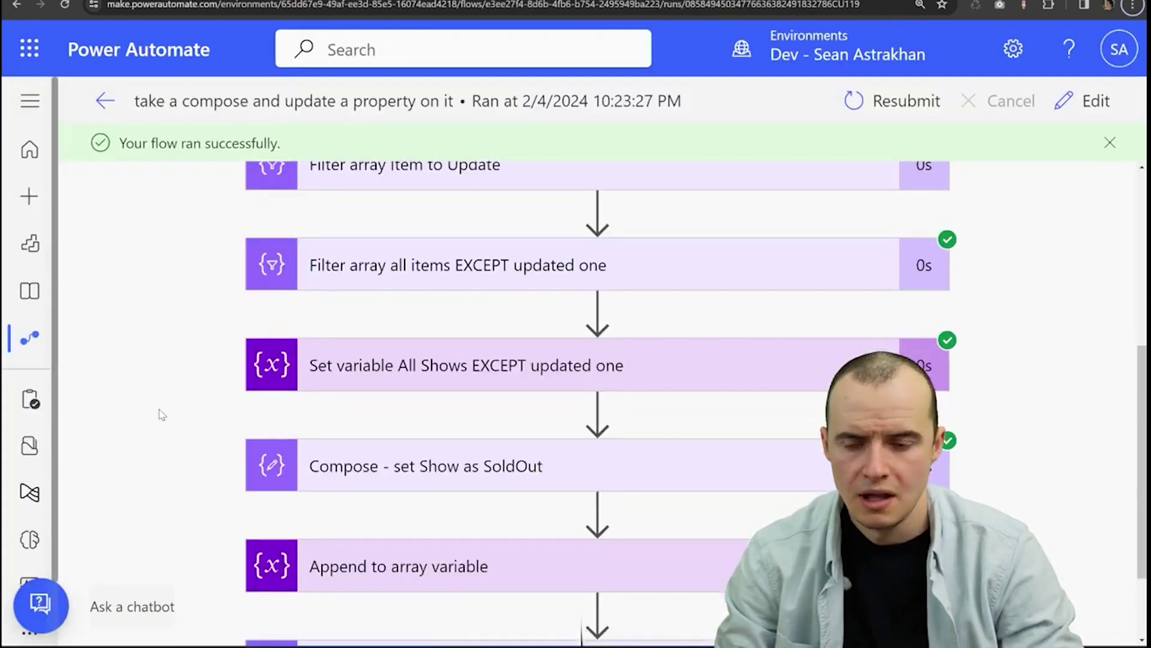
scroll(190, 424, "down", 2)
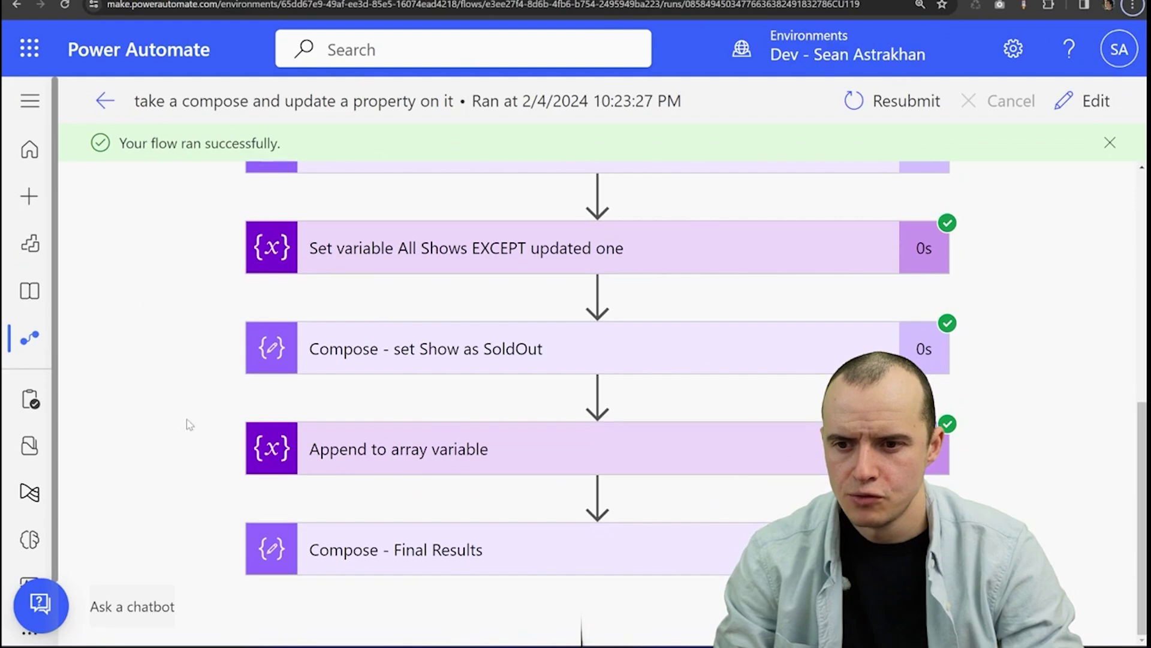
left_click(414, 559)
- Scroll the outputs to the last show, The Book of Mormon, with isSoldOut true
scroll(77, 333, "down", 6)
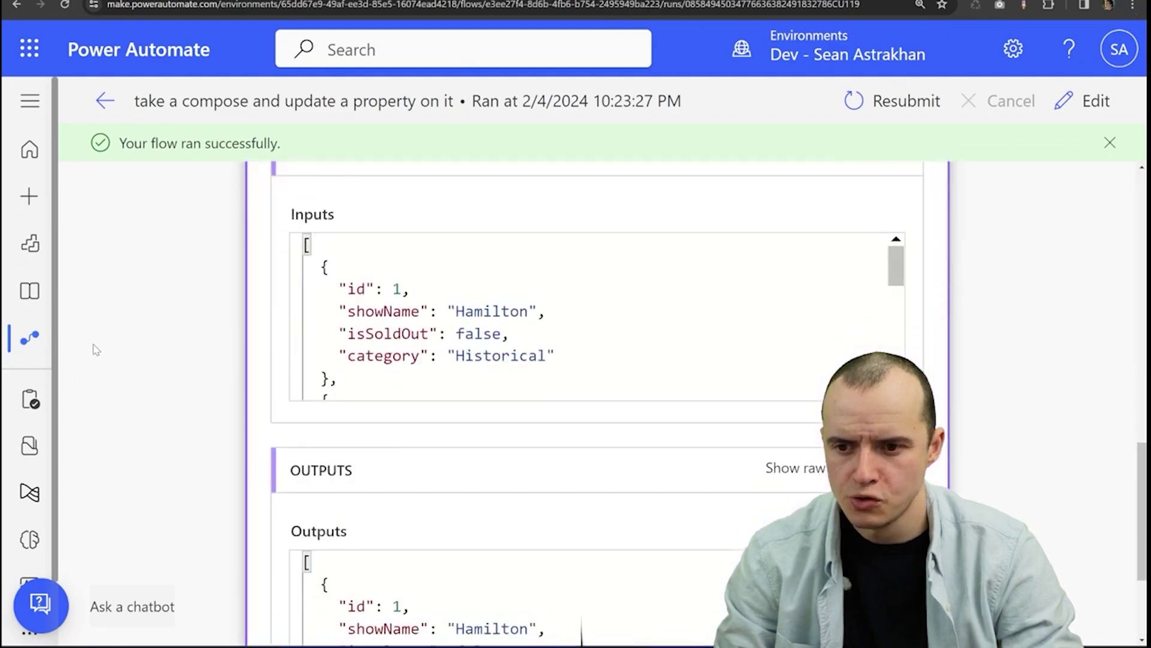
scroll(154, 360, "down", 3)
scroll(494, 454, "down", 5)
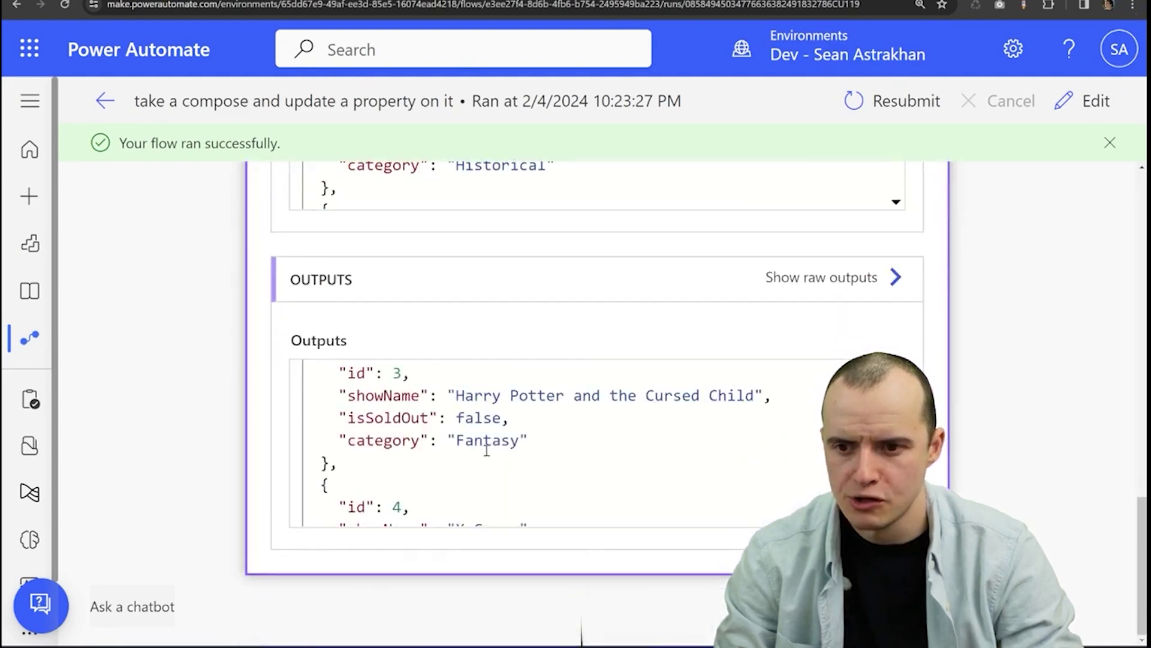
triple_click(441, 442)
scroll(453, 449, "down", 3)
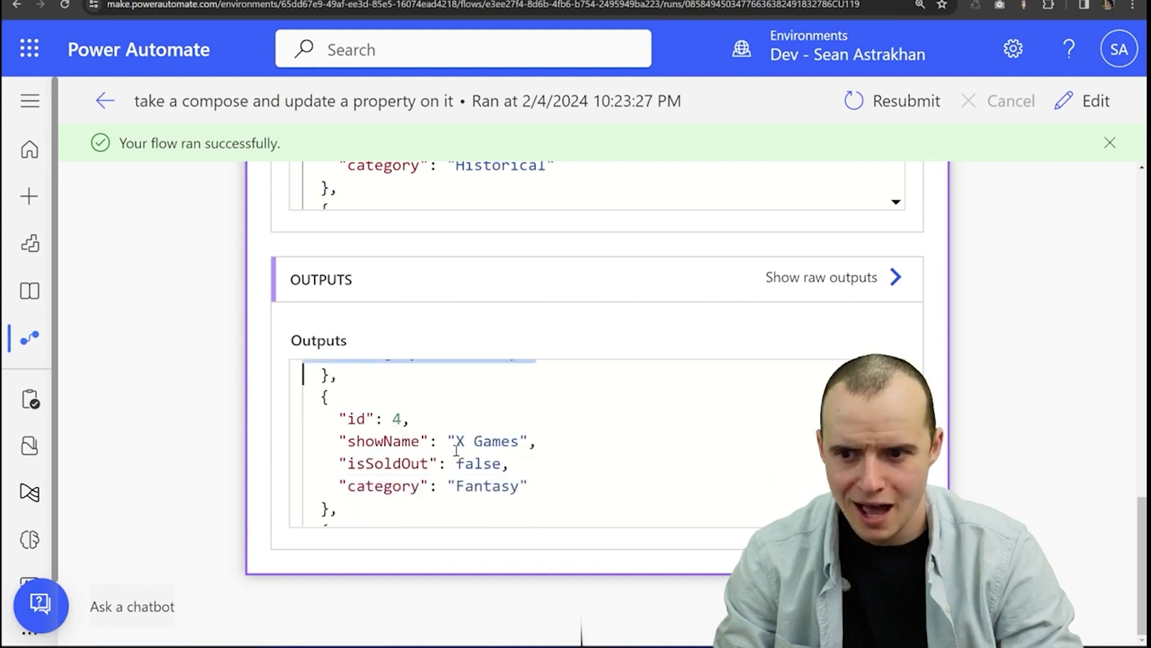
scroll(457, 449, "down", 2)
triple_click(442, 465)
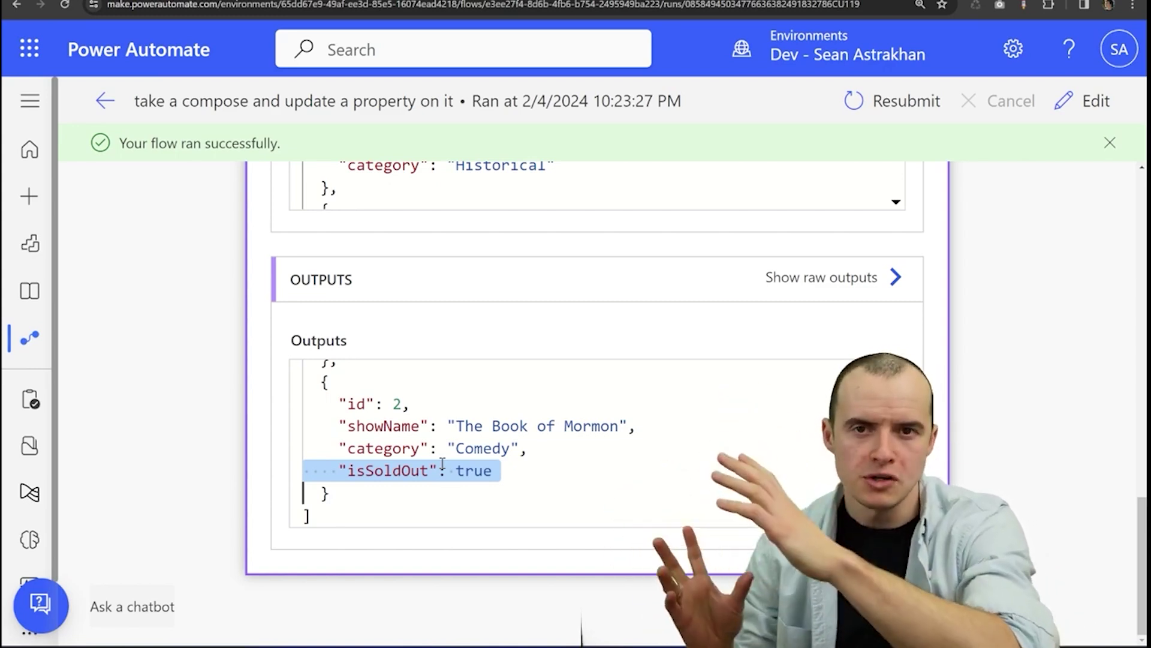
triple_click(381, 470)
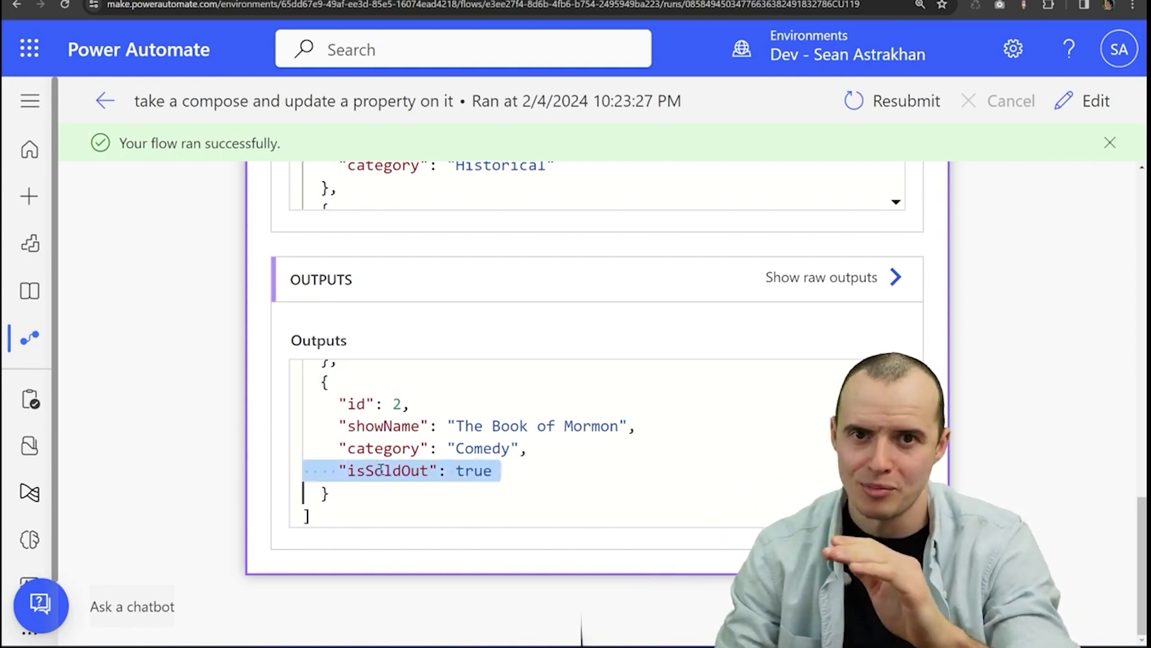